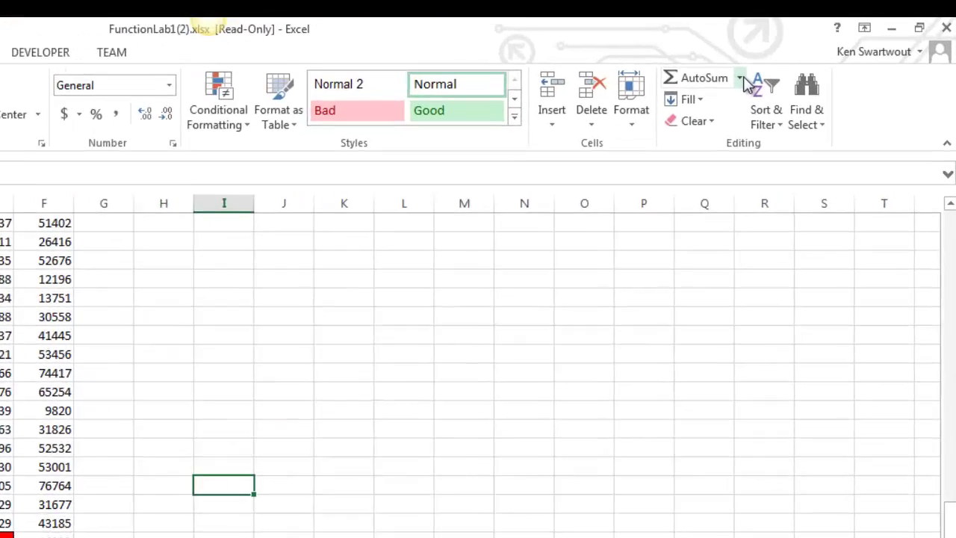
# Look over the AutoSum summary function list without choosing, then scroll down to row 48.
pyautogui.click(817, 50)
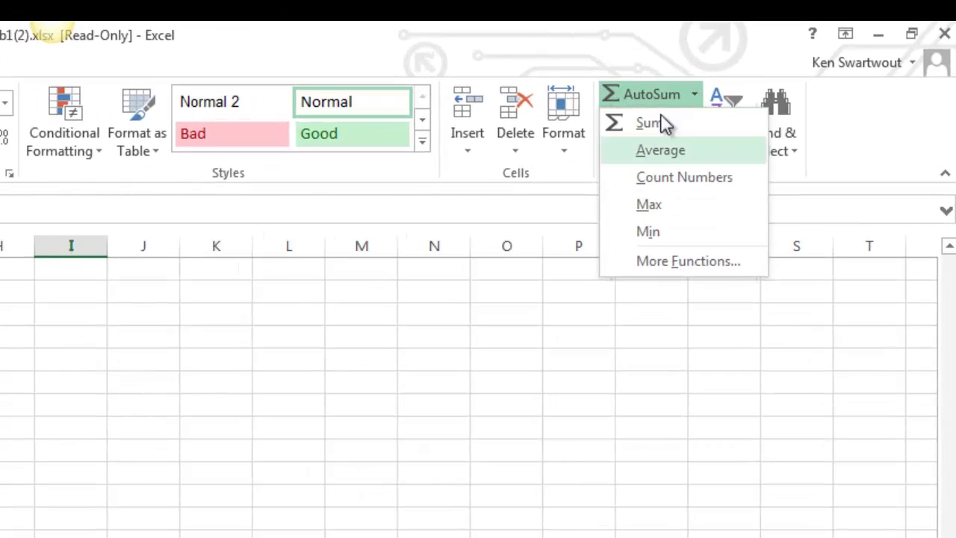
pyautogui.press('Escape')
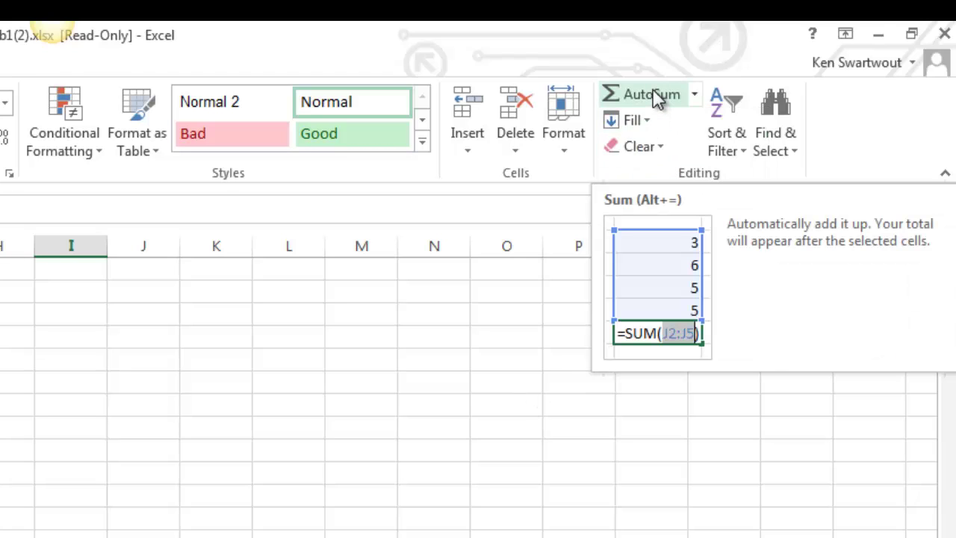
pyautogui.click(695, 95)
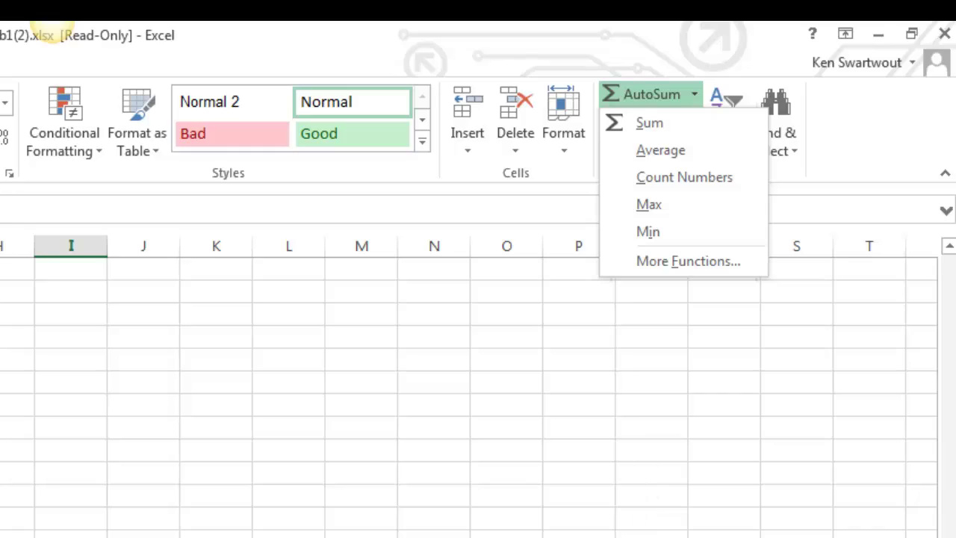
pyautogui.press('Escape')
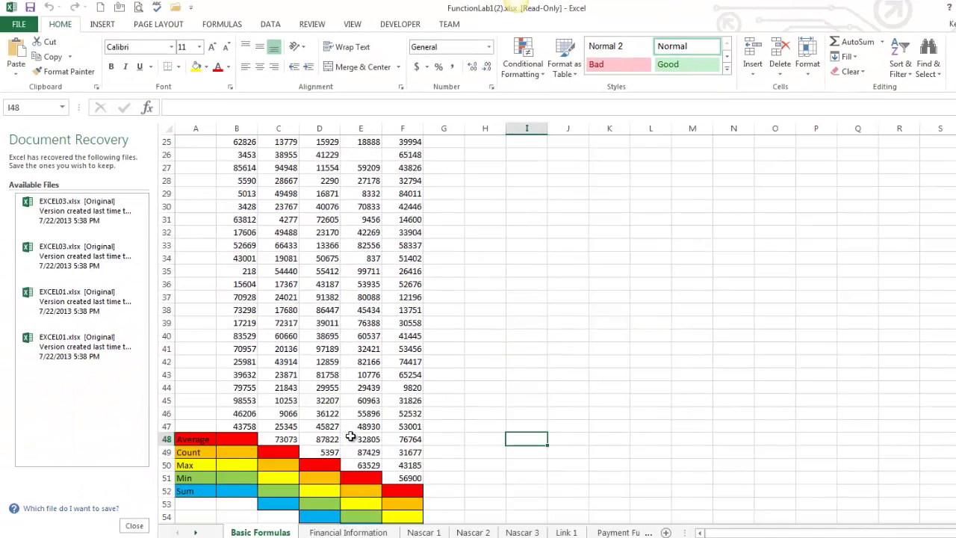
pyautogui.scroll(-2, 351, 434)
pyautogui.scroll(5, 365, 390)
pyautogui.scroll(-3, 367, 401)
pyautogui.scroll(-3, 313, 399)
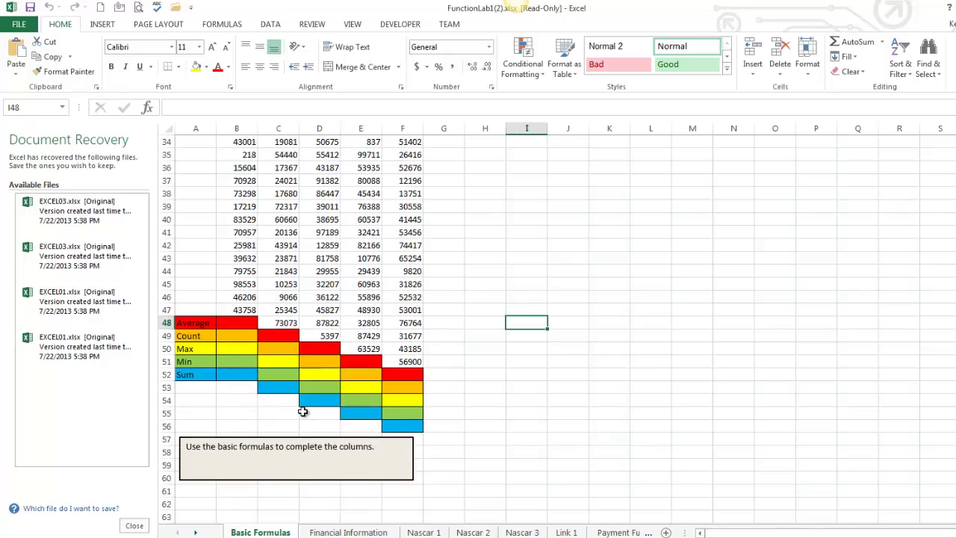
# Enter an AVERAGE of B1:B47 in B48, giving 43053.91.
pyautogui.click(238, 323)
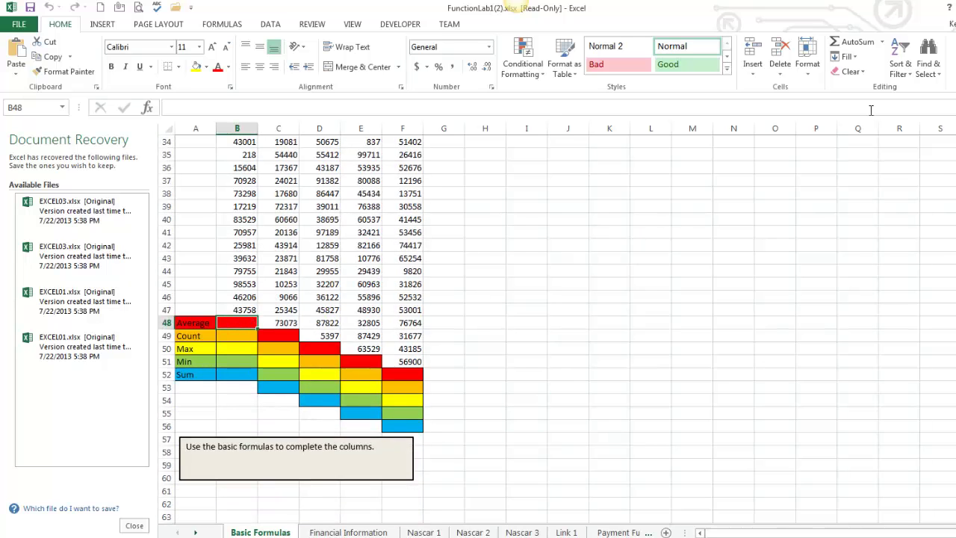
pyautogui.click(882, 42)
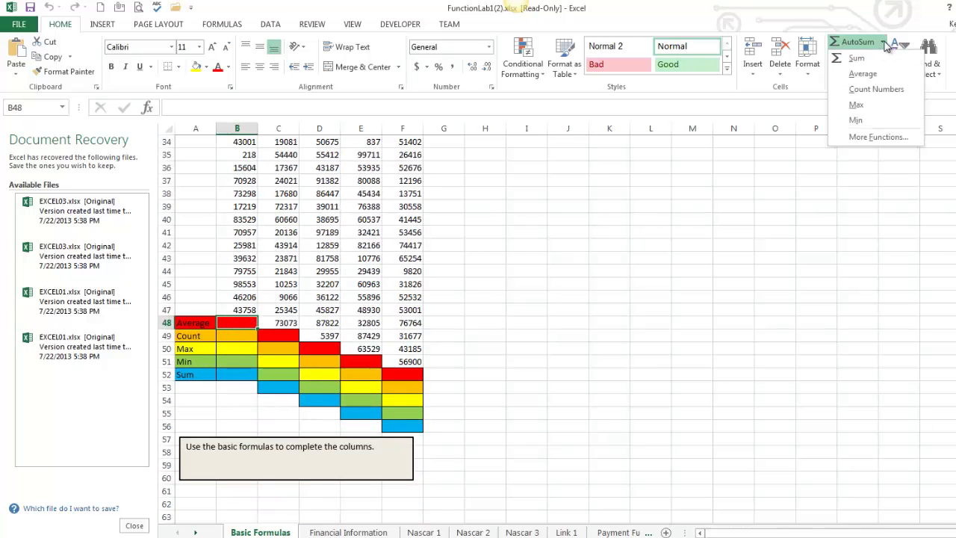
pyautogui.click(866, 75)
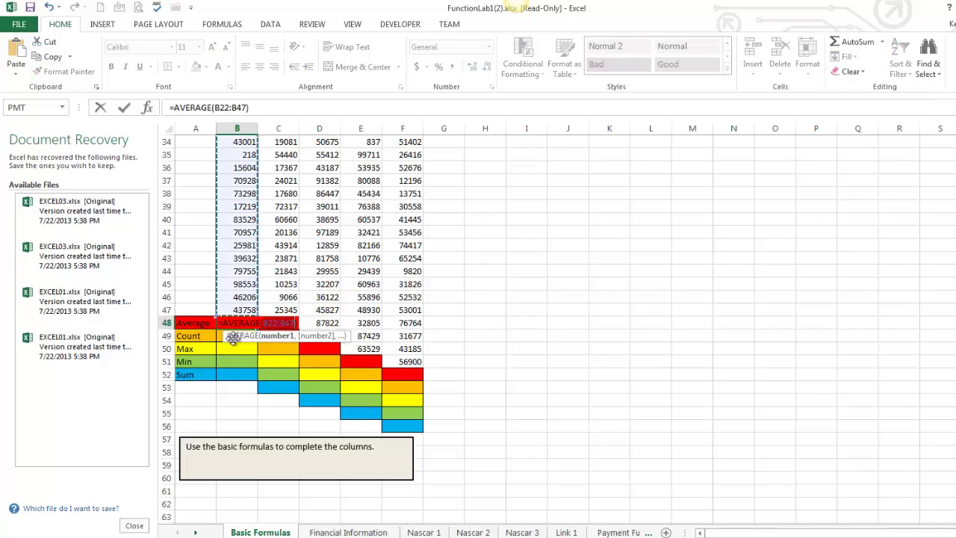
pyautogui.scroll(9, 234, 342)
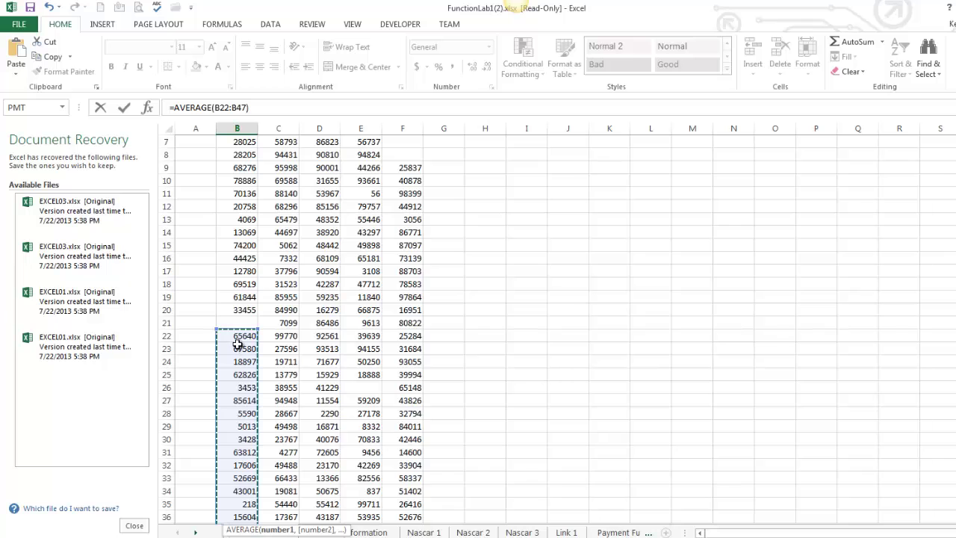
pyautogui.scroll(2, 237, 343)
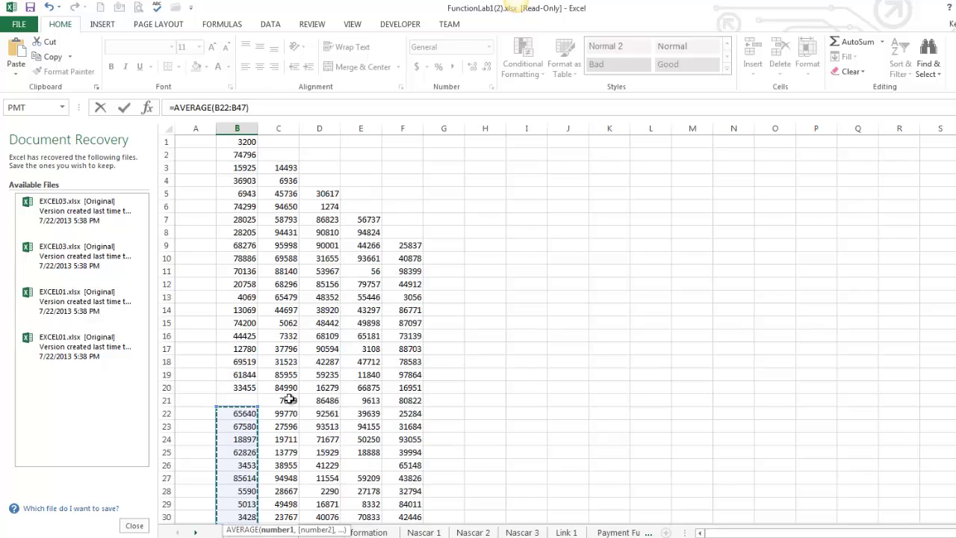
pyautogui.scroll(-7, 288, 403)
pyautogui.scroll(7, 280, 418)
pyautogui.moveTo(237, 140); pyautogui.dragTo(245, 470)
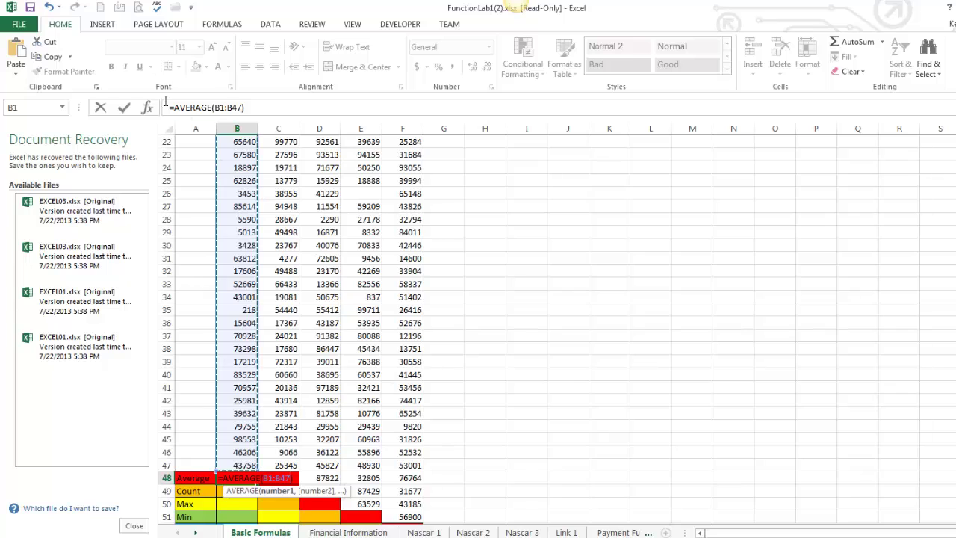
pyautogui.press('Return')
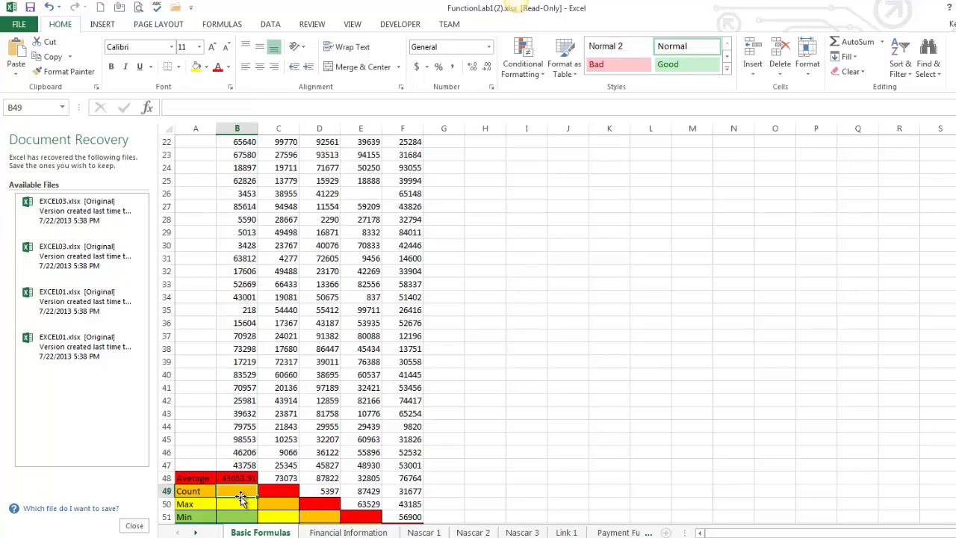
# Put a COUNT of B1:B47 in B49, giving 46.
pyautogui.click(882, 42)
pyautogui.click(883, 90)
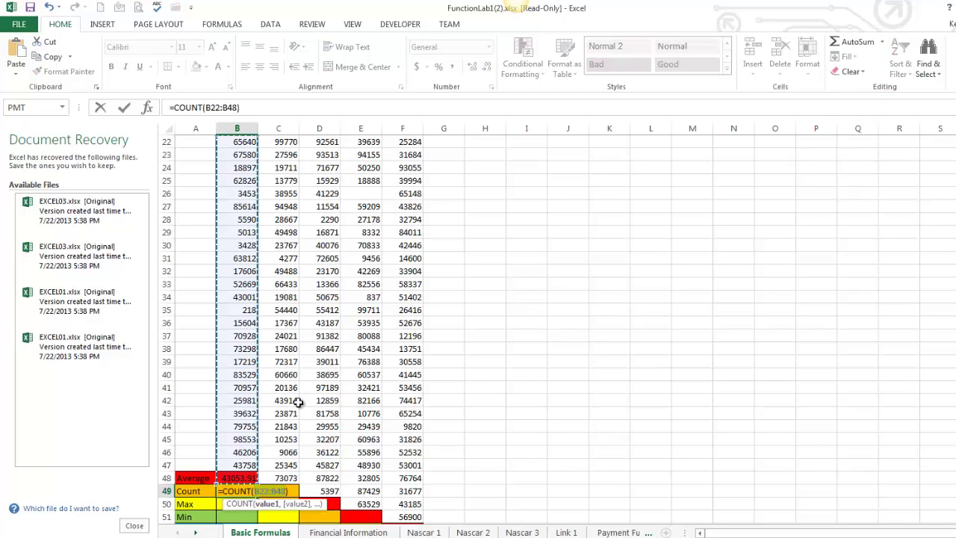
pyautogui.scroll(6, 224, 418)
pyautogui.scroll(-6, 217, 404)
pyautogui.moveTo(230, 464); pyautogui.dragTo(234, 159)
pyautogui.press('Return')
# Put the MAX of B1:B47 in B50, giving 98553.
pyautogui.scroll(-2, 324, 315)
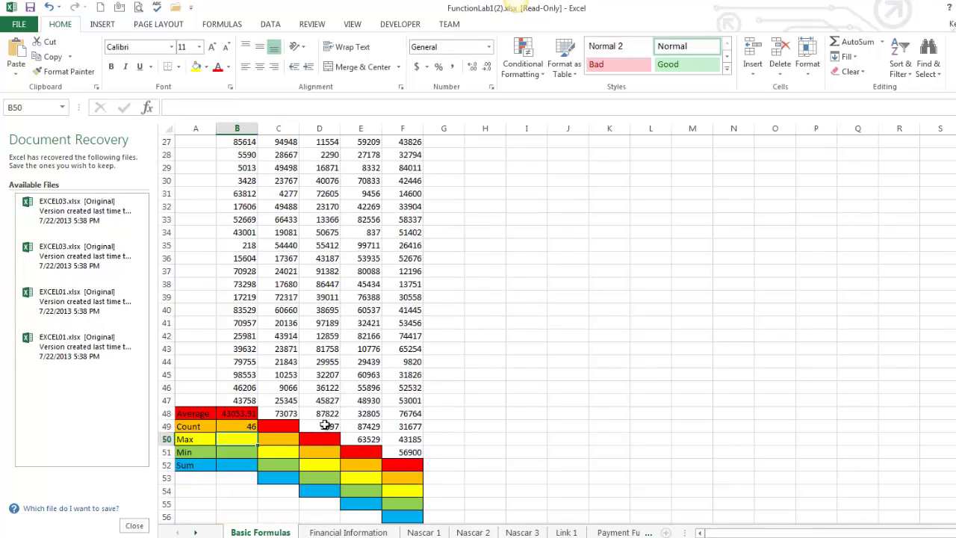
pyautogui.click(882, 42)
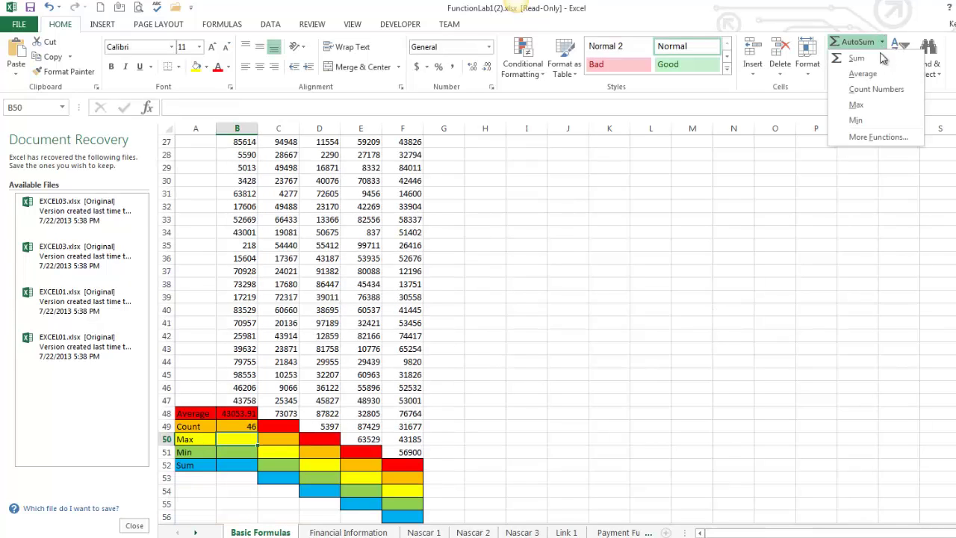
pyautogui.click(863, 104)
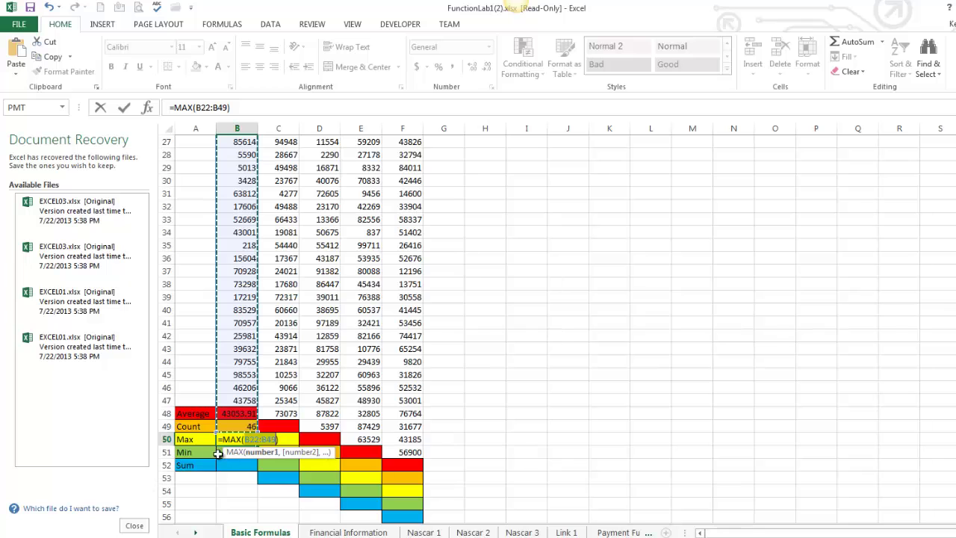
pyautogui.moveTo(245, 397); pyautogui.dragTo(247, 139)
pyautogui.press('Return')
# Put the MIN of B1:B47 in B51, giving 218.
pyautogui.scroll(-1, 258, 362)
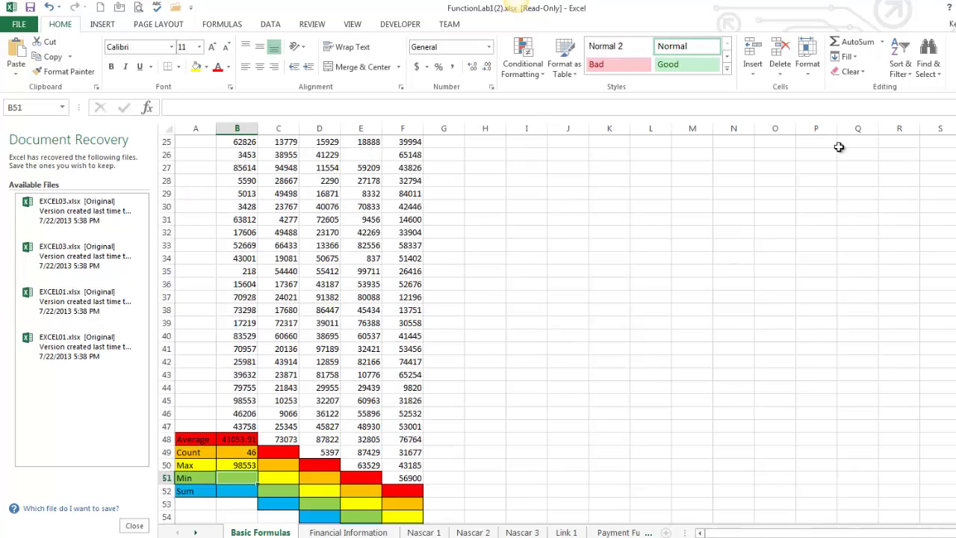
pyautogui.click(883, 43)
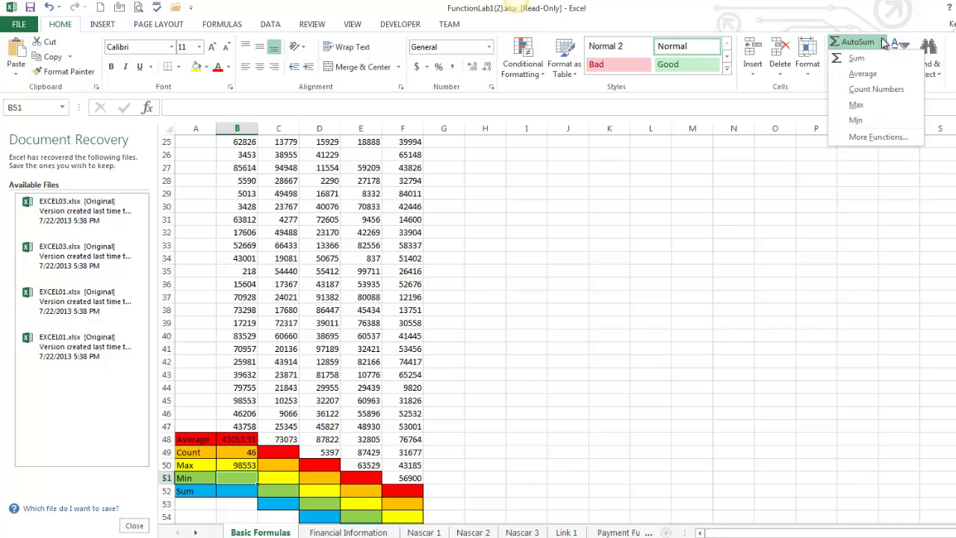
pyautogui.click(886, 119)
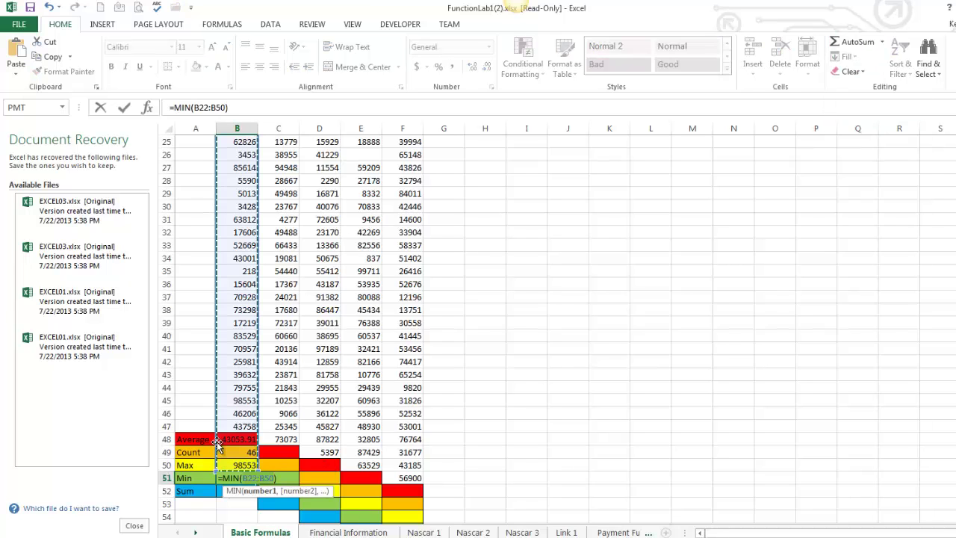
pyautogui.moveTo(240, 424); pyautogui.dragTo(237, 146)
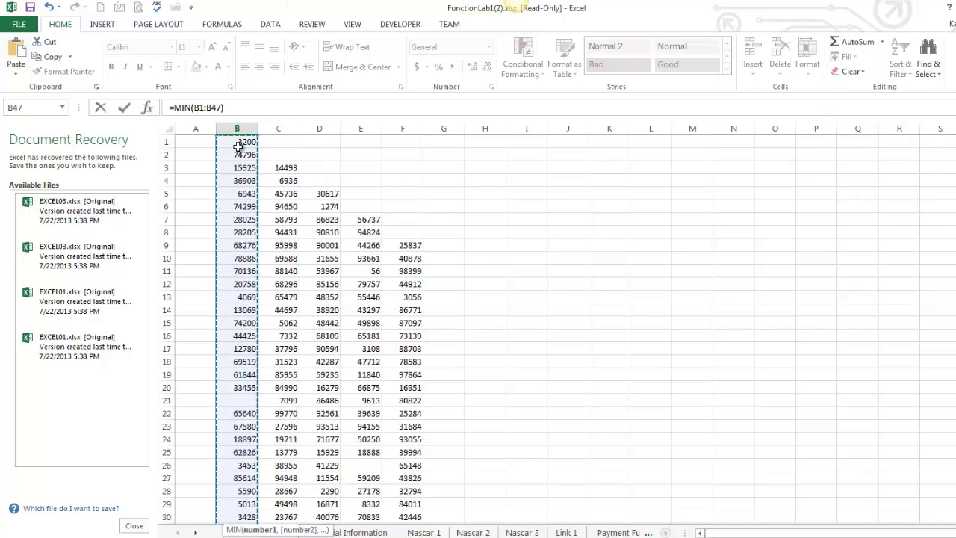
pyautogui.press('Return')
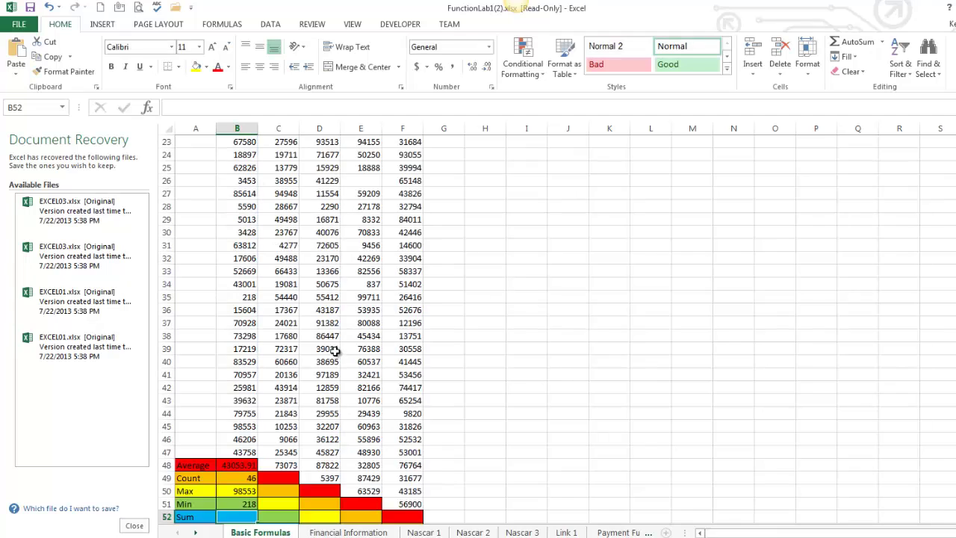
# Put the SUM of B1:B47 in B52, giving 1980480.
pyautogui.click(882, 42)
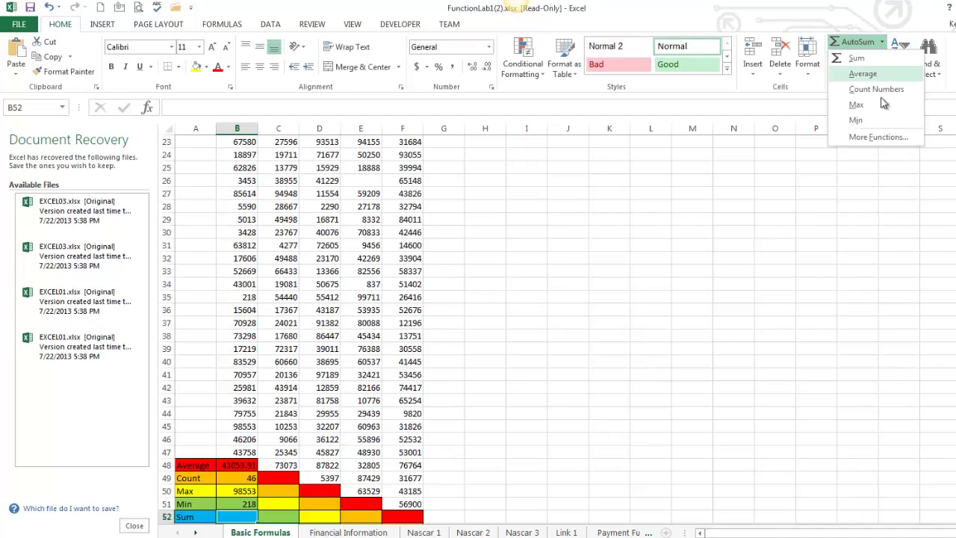
pyautogui.click(873, 59)
pyautogui.moveTo(237, 448); pyautogui.dragTo(239, 142)
pyautogui.press('Return')
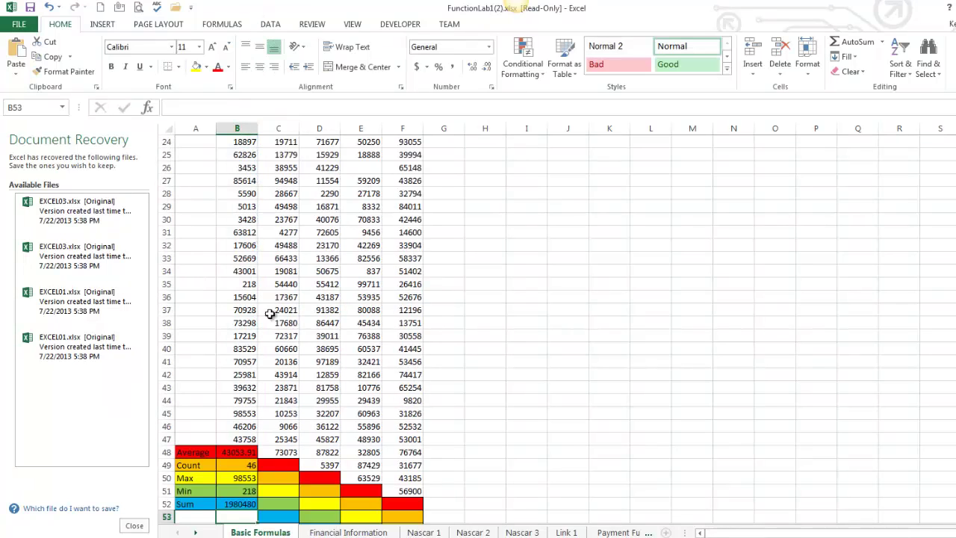
# Type =AVERAGE(C3:C48) into C49, producing 43846.74.
pyautogui.click(278, 466)
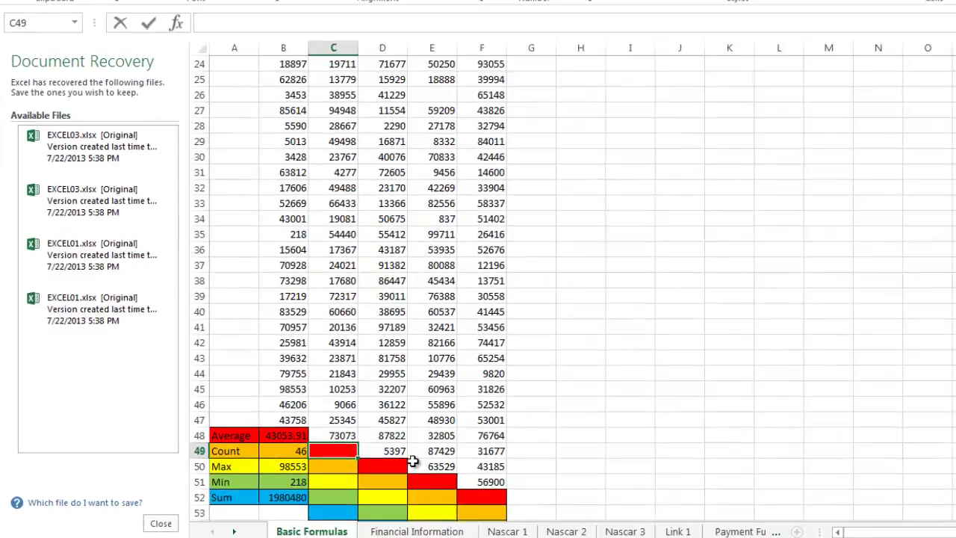
pyautogui.write('=average')
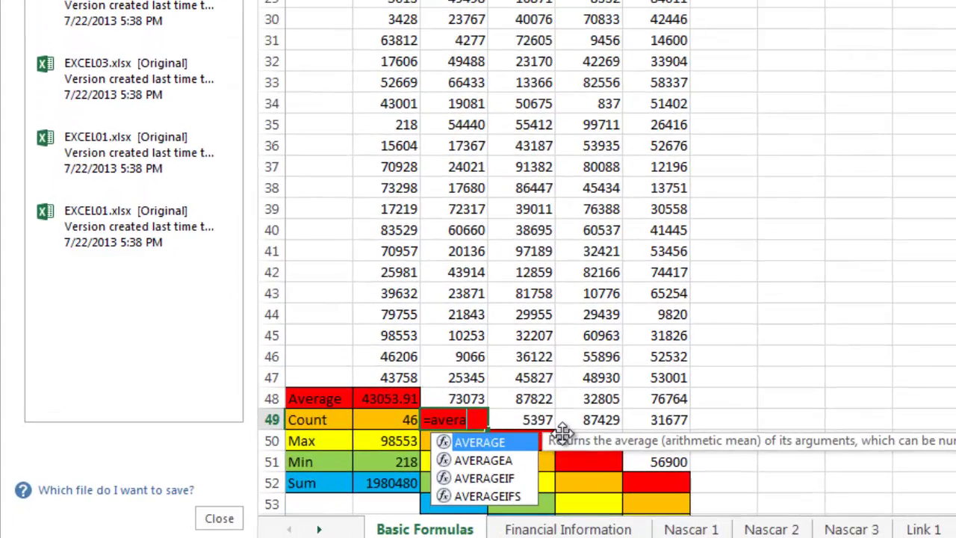
pyautogui.write('(')
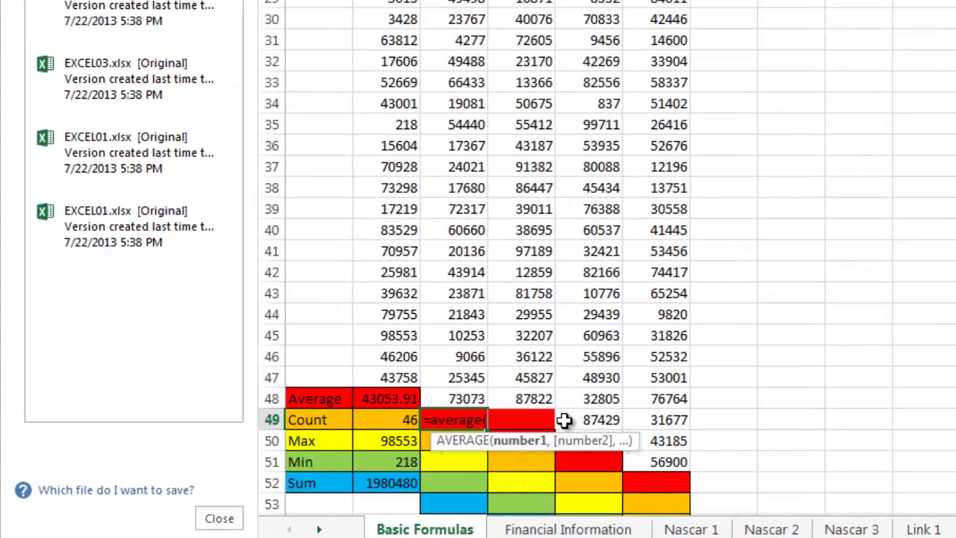
pyautogui.scroll(7, 523, 420)
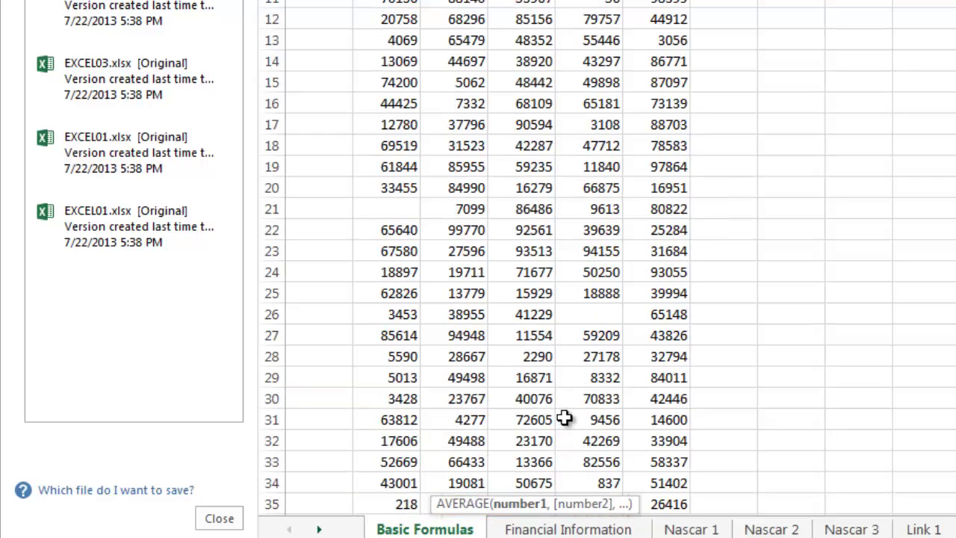
pyautogui.scroll(-2, 480, 45)
pyautogui.scroll(-9, 480, 39)
pyautogui.scroll(1, 728, 185)
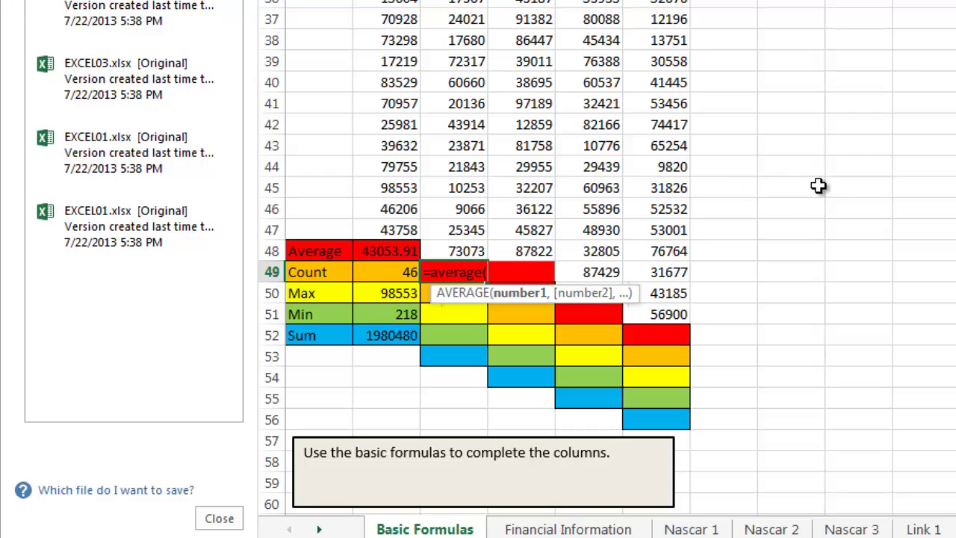
pyautogui.write('c3:c48')
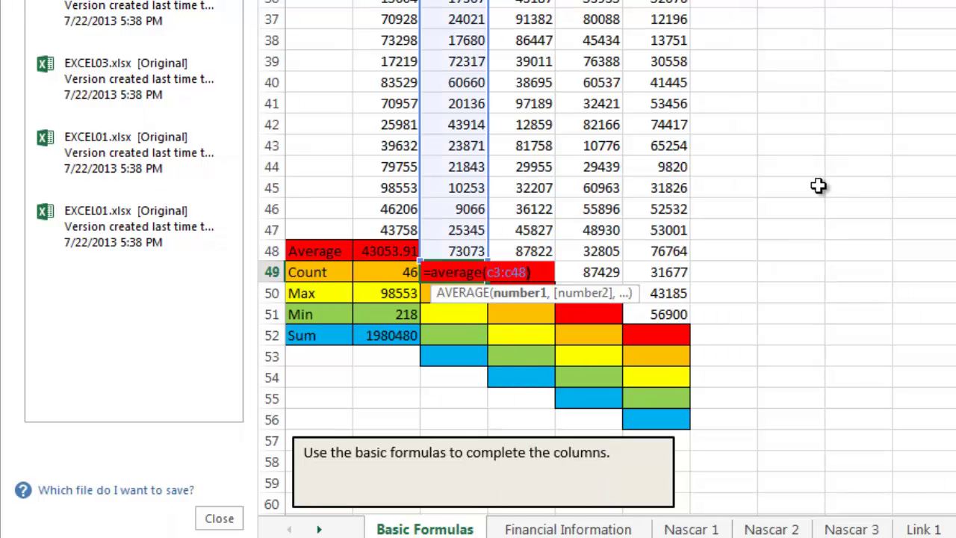
pyautogui.write(')')
pyautogui.press('Return')
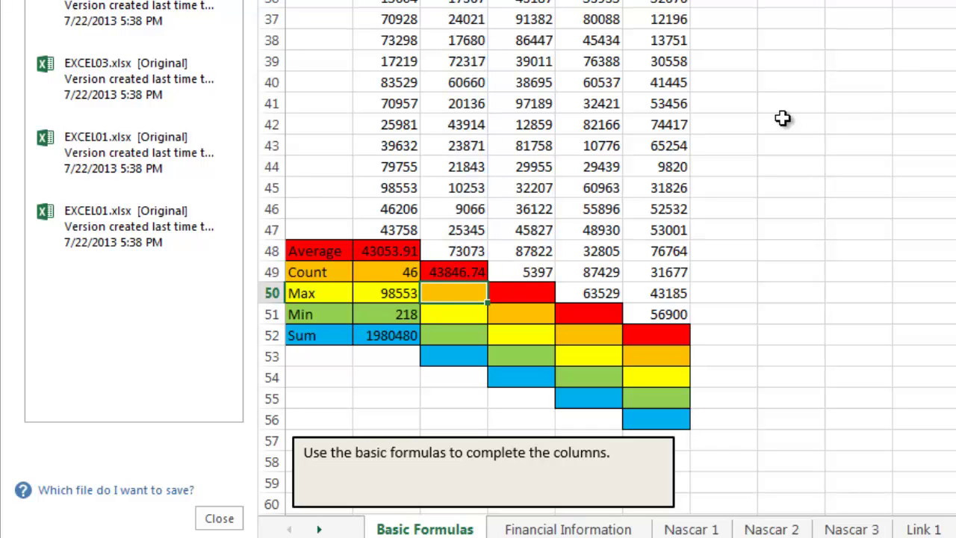
# Enter =COUNT(C3:C48) in C50, giving 46.
pyautogui.click(454, 272)
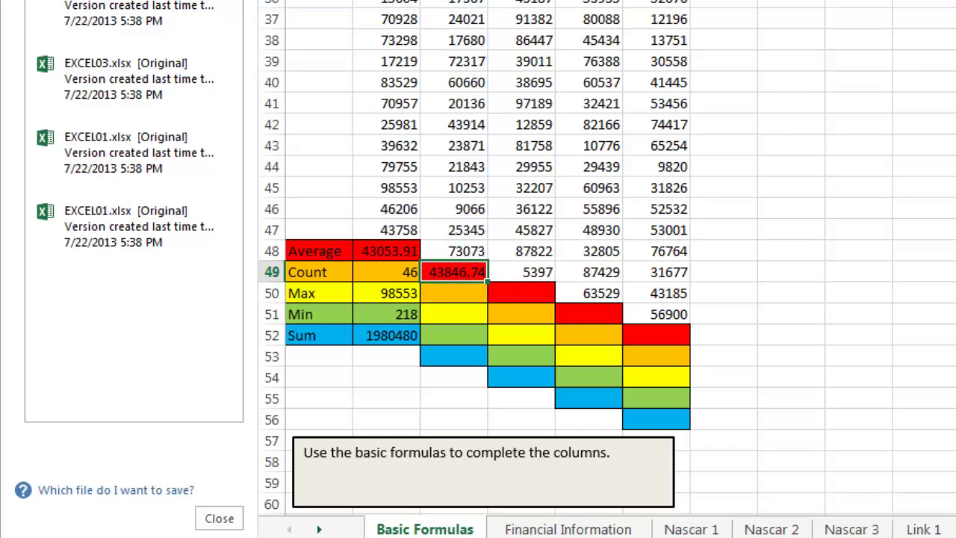
pyautogui.click(456, 292)
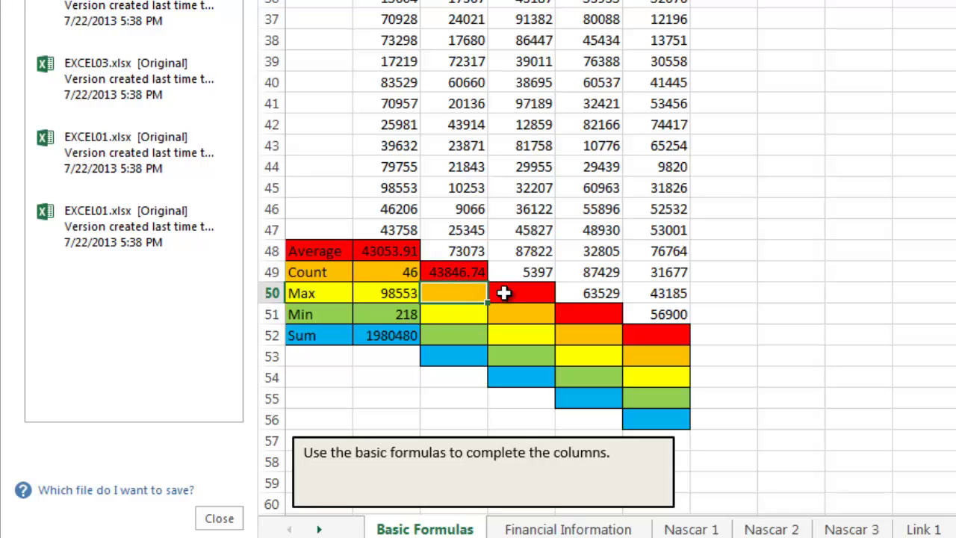
pyautogui.write('=count(')
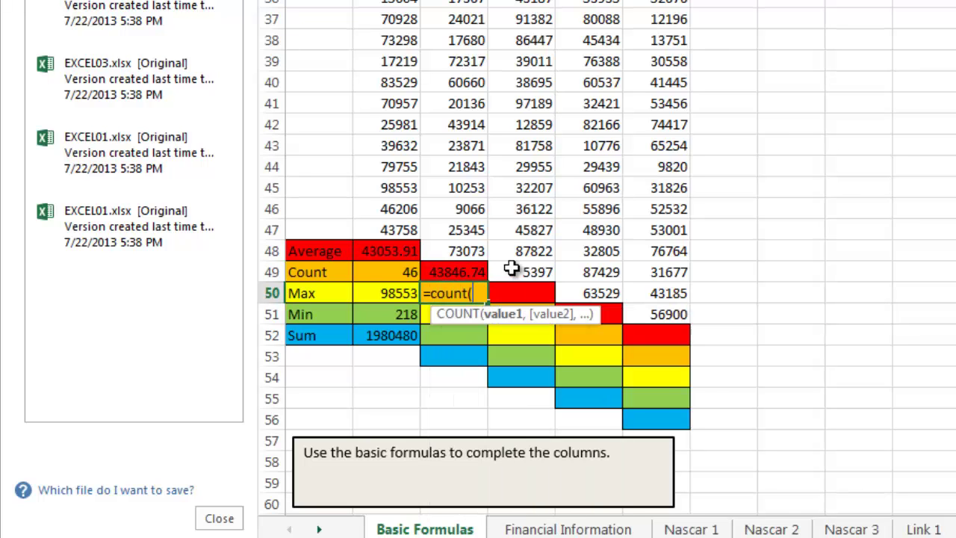
pyautogui.write('c3:')
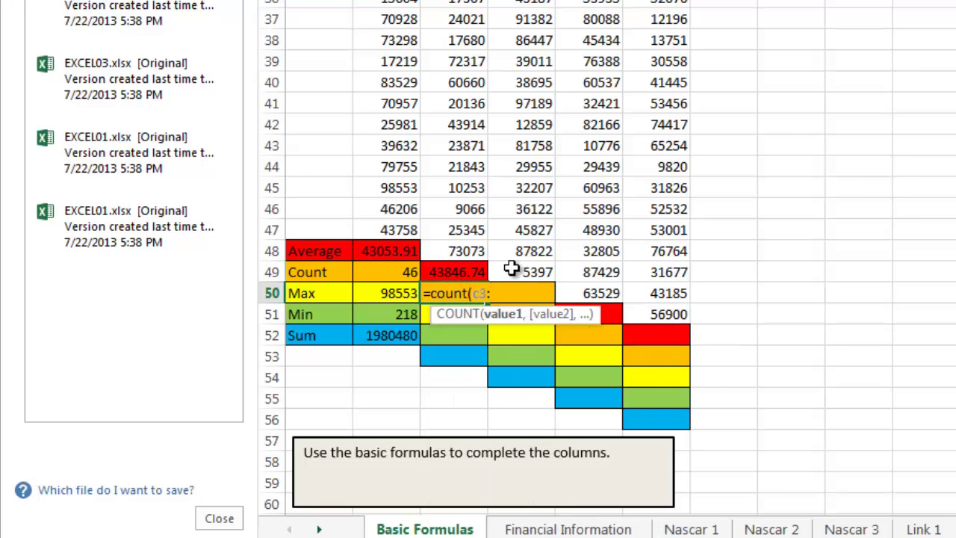
pyautogui.write('c48')
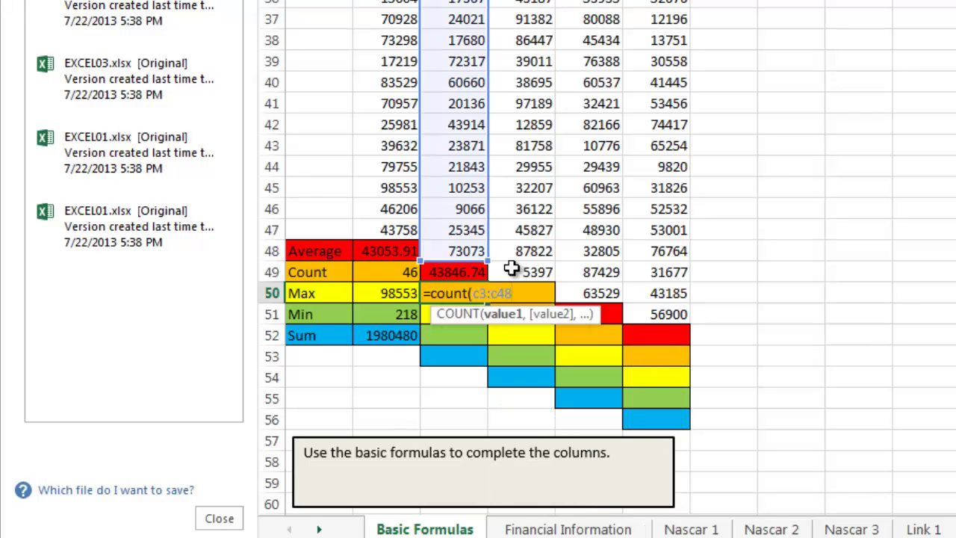
pyautogui.write(')')
pyautogui.press('Return')
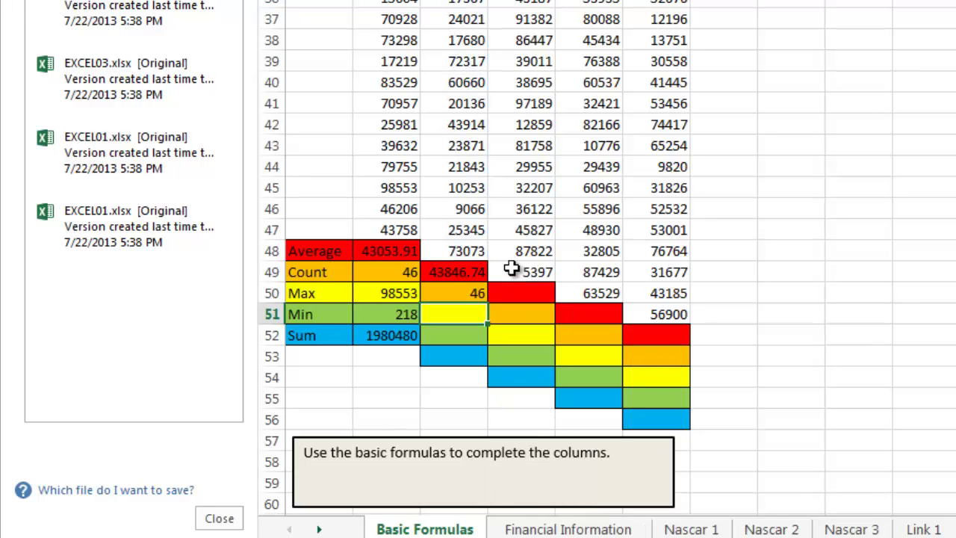
# Make C51 the maximum of C3:C48 (99770), correcting the entered MIN to MAX.
pyautogui.write('=min(')
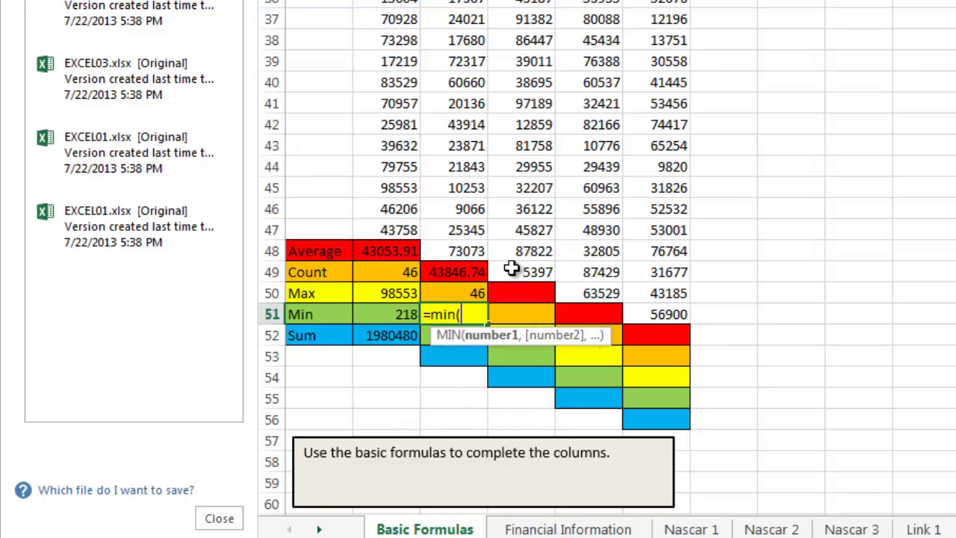
pyautogui.write('c3:c48)')
pyautogui.press('Return')
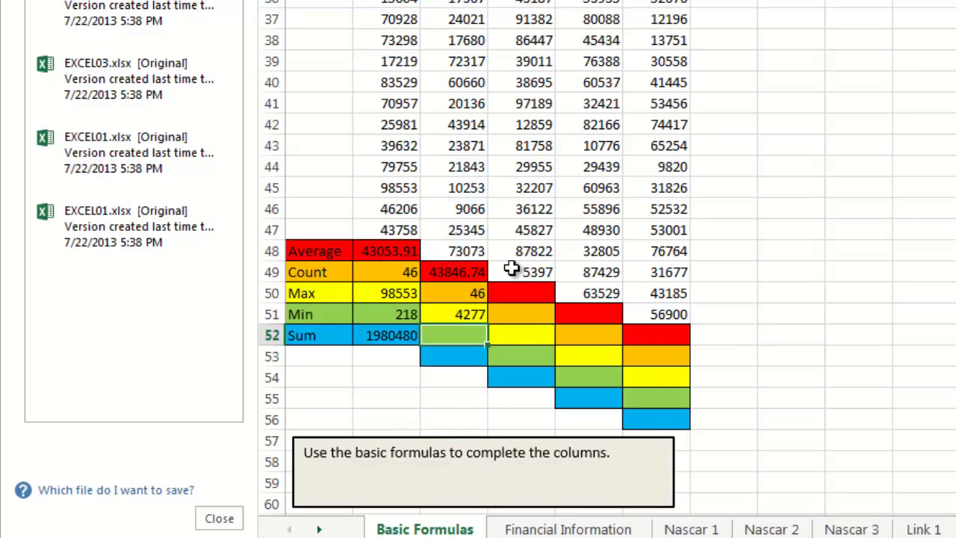
pyautogui.write('=')
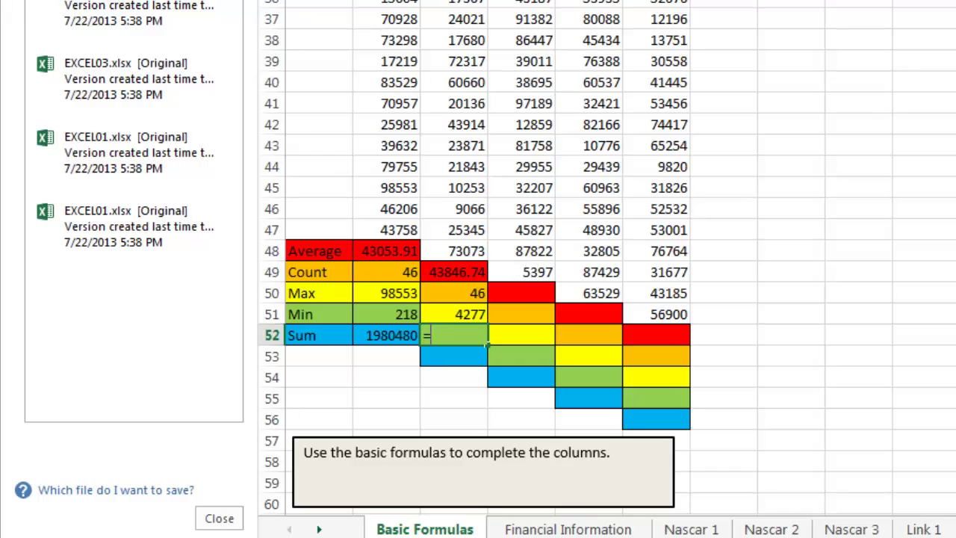
pyautogui.press('Escape')
pyautogui.click(465, 314)
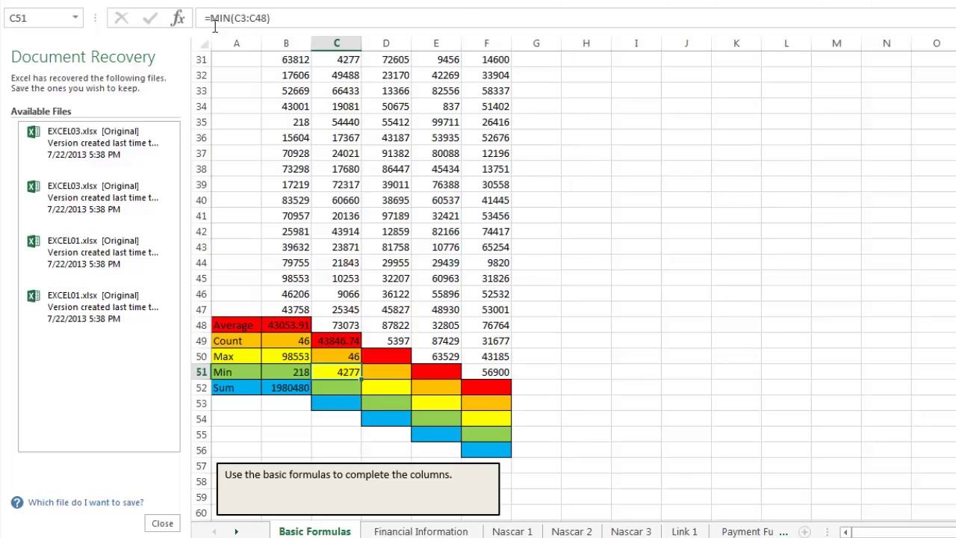
pyautogui.click(226, 17)
pyautogui.doubleClick(223, 18)
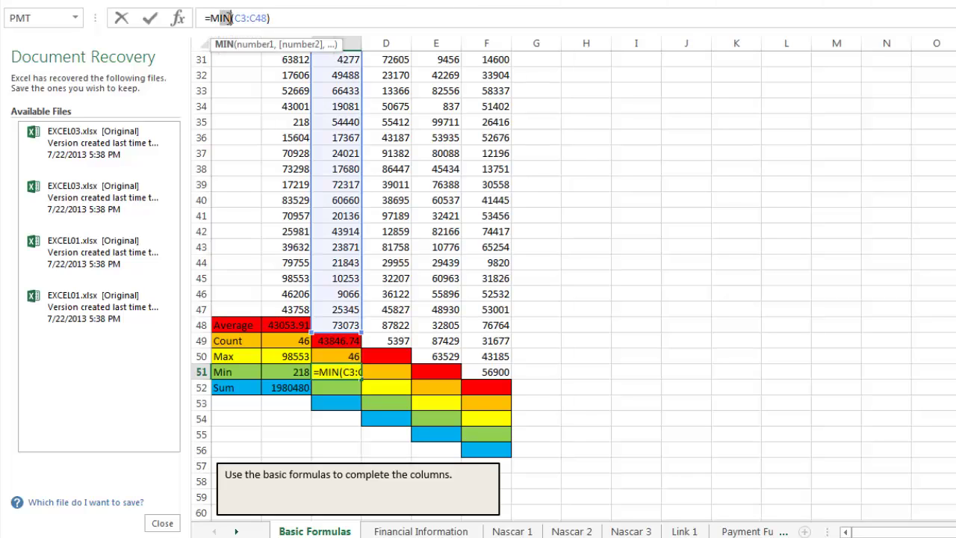
pyautogui.write('MAX')
pyautogui.press('Return')
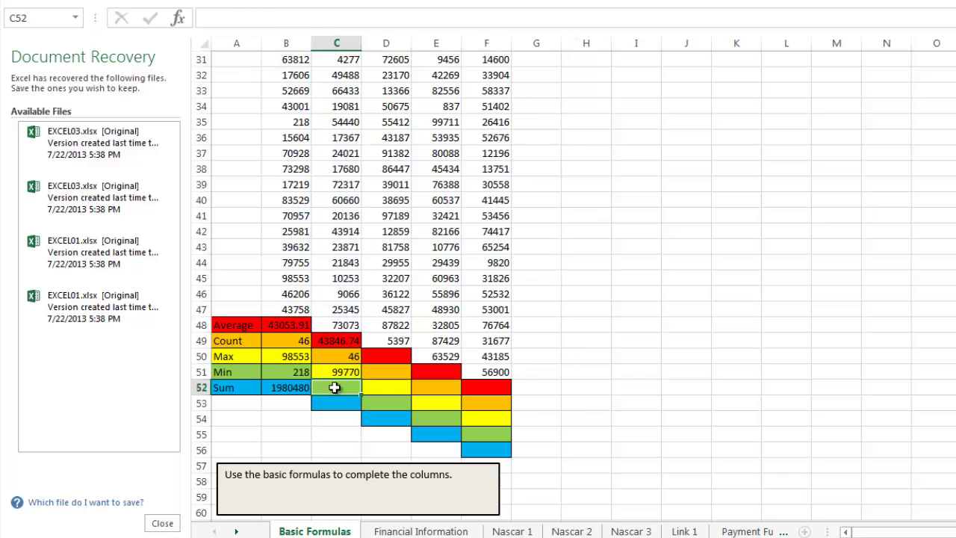
# Enter =MIN(C3:C48) in C52 and =SUM(C3:C48) in C53, giving 4277 and 2016950.
pyautogui.write('=min(')
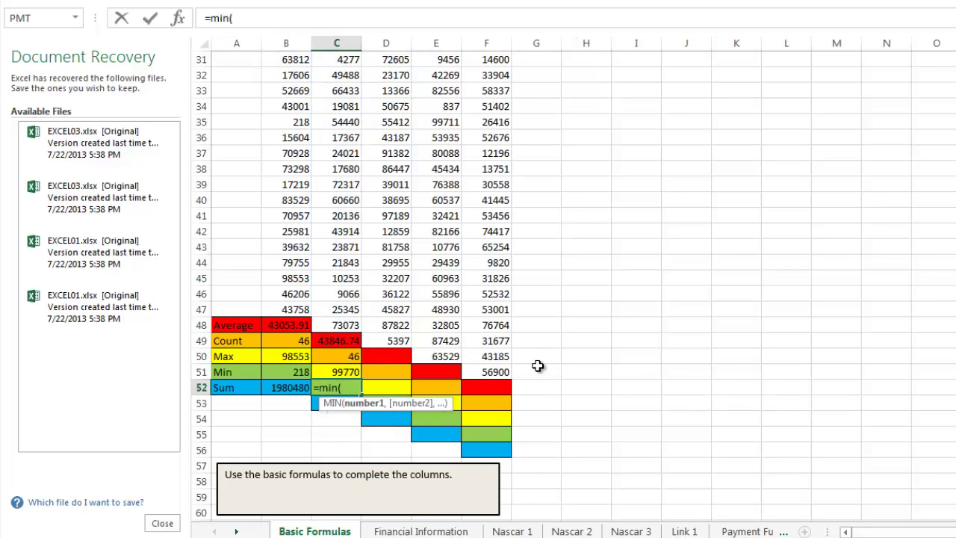
pyautogui.write('c3:c48)')
pyautogui.press('Return')
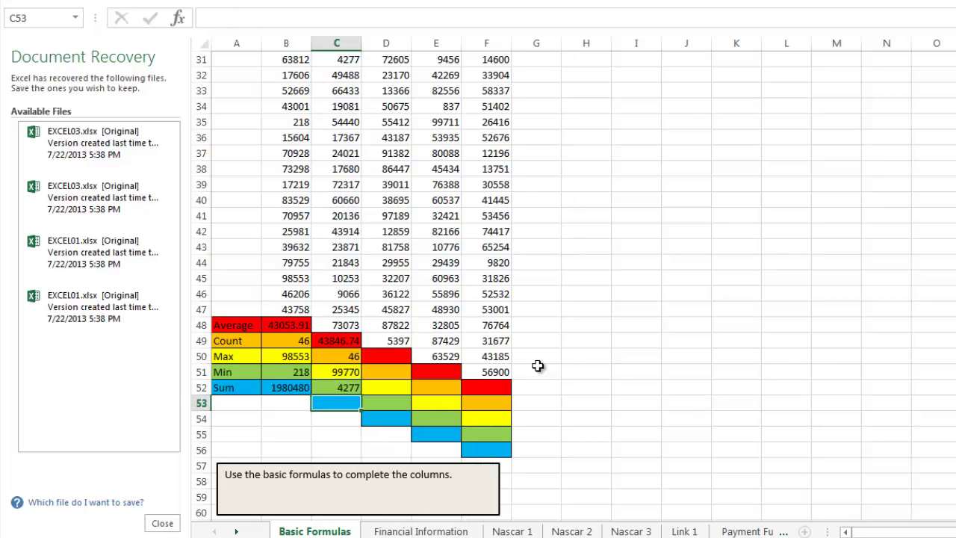
pyautogui.write('=sum(c3')
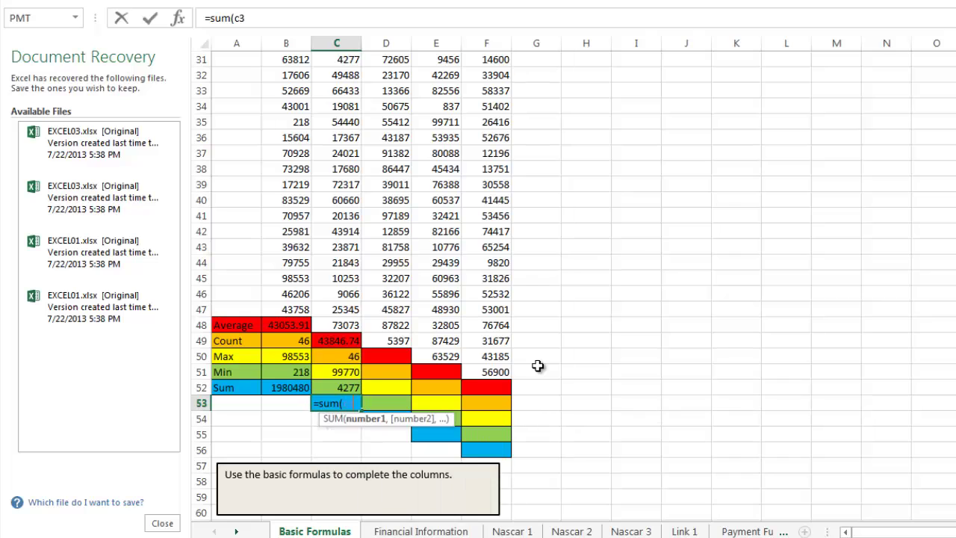
pyautogui.write(':c48)')
pyautogui.press('Return')
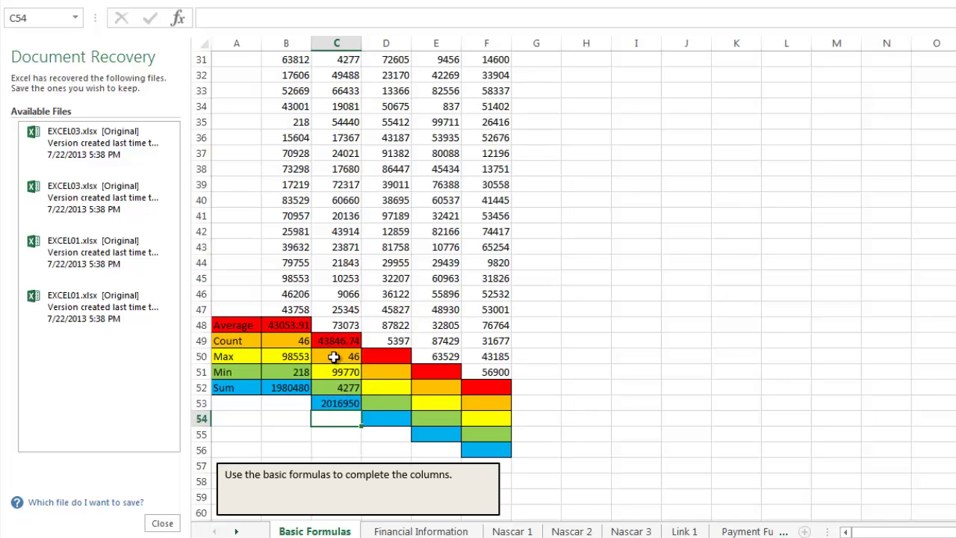
# Select column C's results and the row labels, then pick D50 for column D's average.
pyautogui.moveTo(331, 341); pyautogui.dragTo(335, 413)
pyautogui.moveTo(276, 334); pyautogui.dragTo(274, 389)
pyautogui.click(390, 390)
pyautogui.click(390, 354)
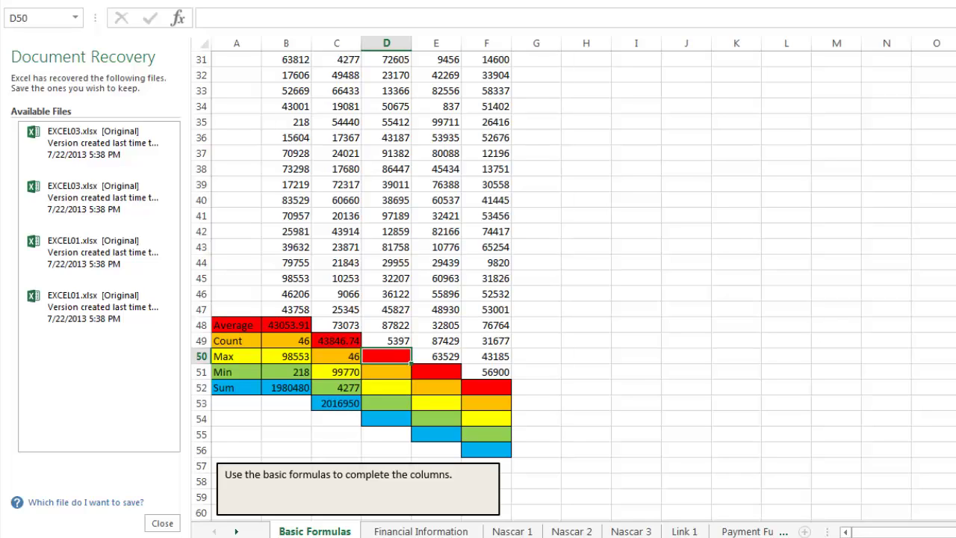
# Enter AVERAGE and COUNT of column D's values in D50 and D51 (51062.07, 45).
pyautogui.write('=avera')
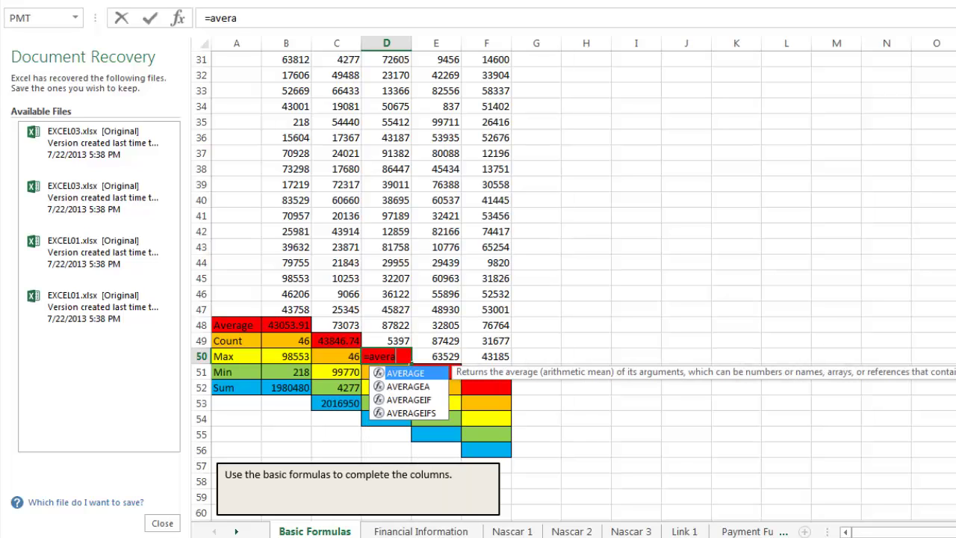
pyautogui.write('ge(')
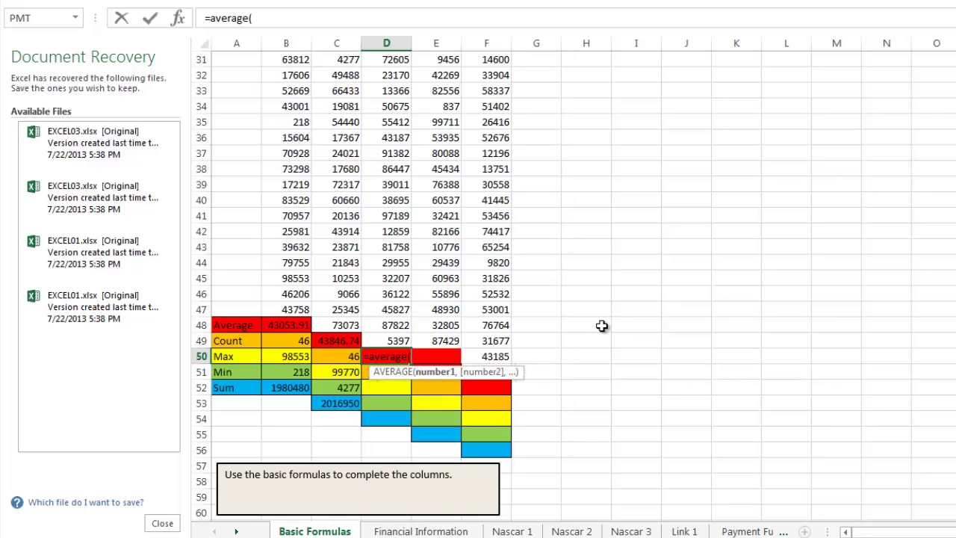
pyautogui.moveTo(379, 336); pyautogui.dragTo(419, 134)
pyautogui.press('Return')
pyautogui.scroll(-1, 605, 463)
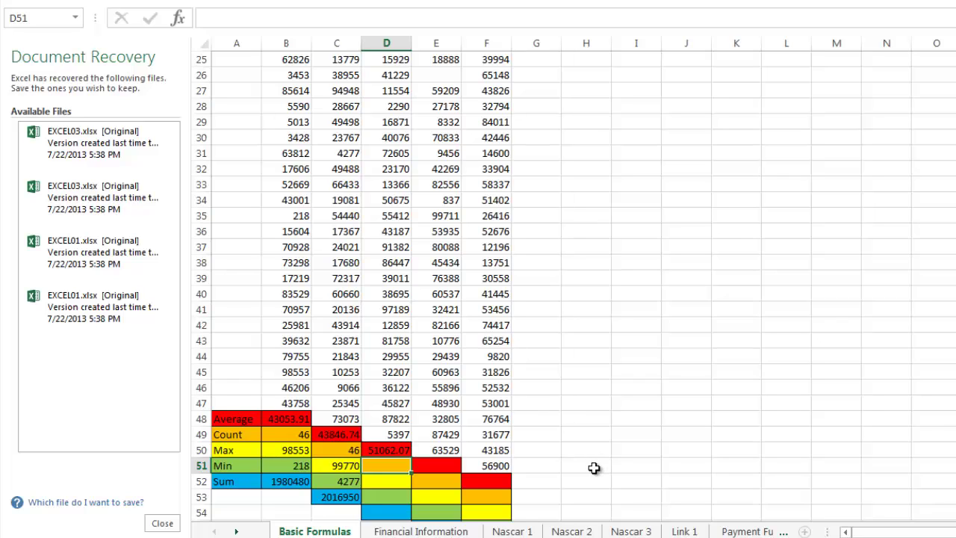
pyautogui.write('=count(')
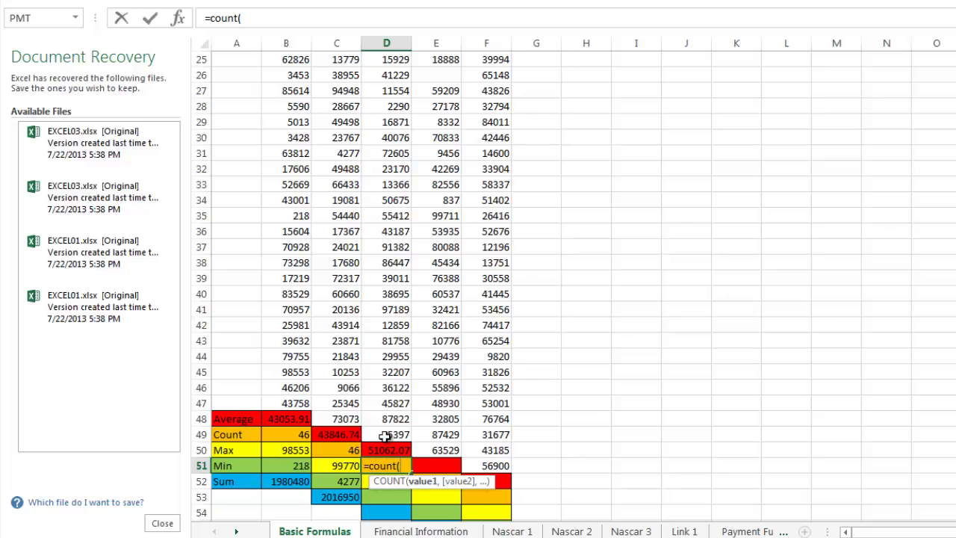
pyautogui.moveTo(388, 435); pyautogui.dragTo(380, 124)
pyautogui.press('Return')
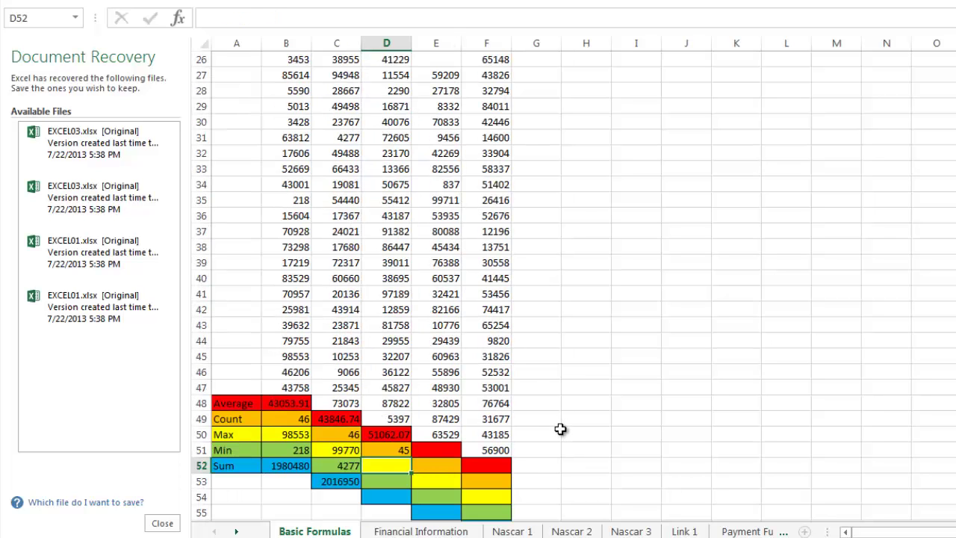
# Add MAX and MIN of column D's values in D52 and D53 (97189, 1274).
pyautogui.write('=')
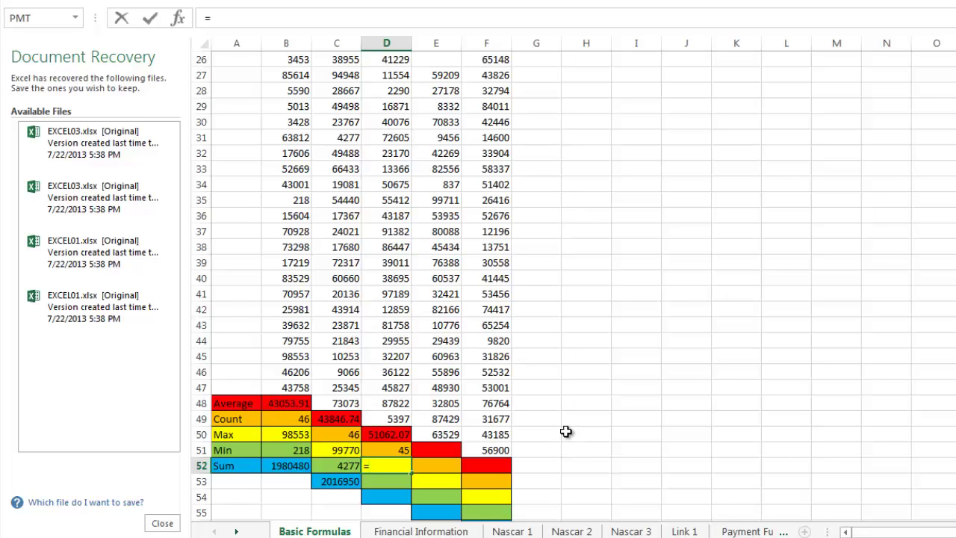
pyautogui.write('max(')
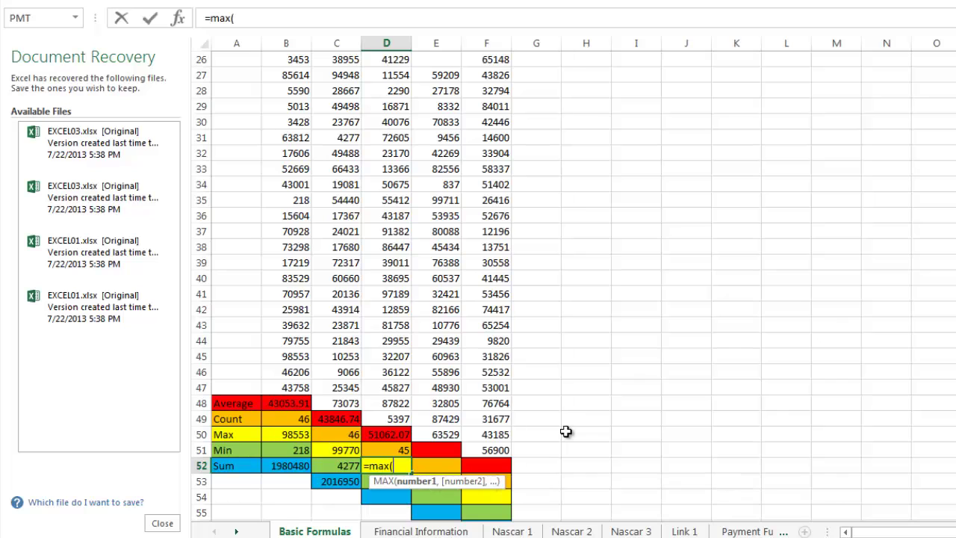
pyautogui.moveTo(393, 414); pyautogui.dragTo(391, 128)
pyautogui.press('Return')
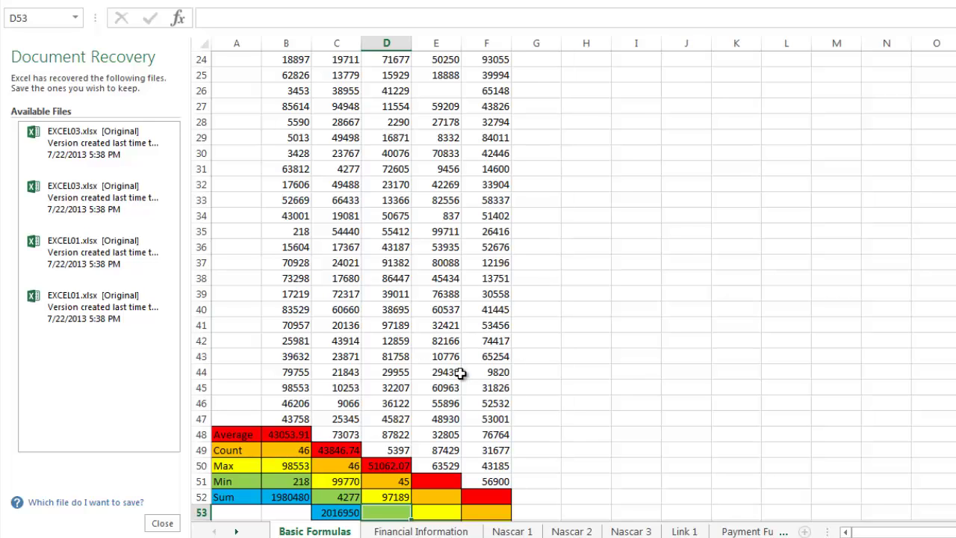
pyautogui.write('=min(')
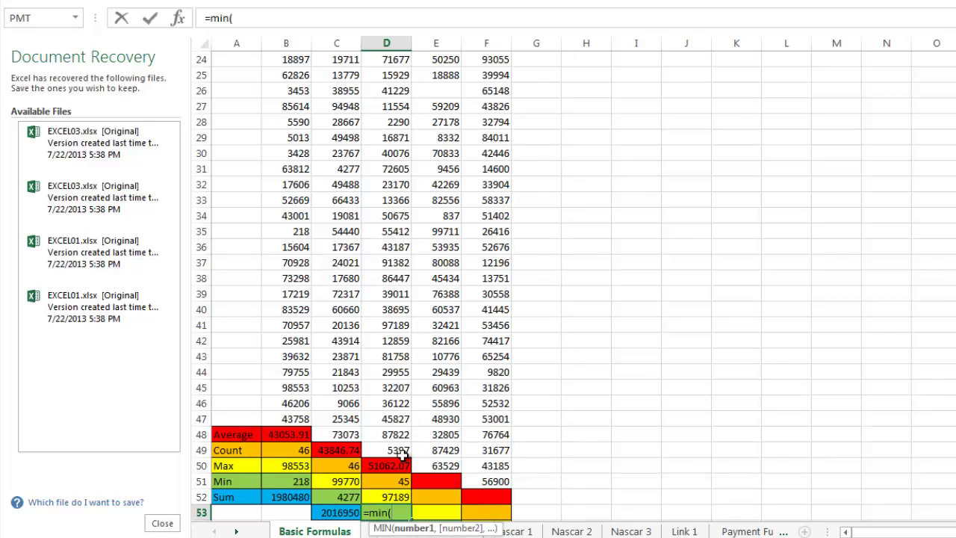
pyautogui.moveTo(401, 454); pyautogui.dragTo(383, 131)
pyautogui.press('Return')
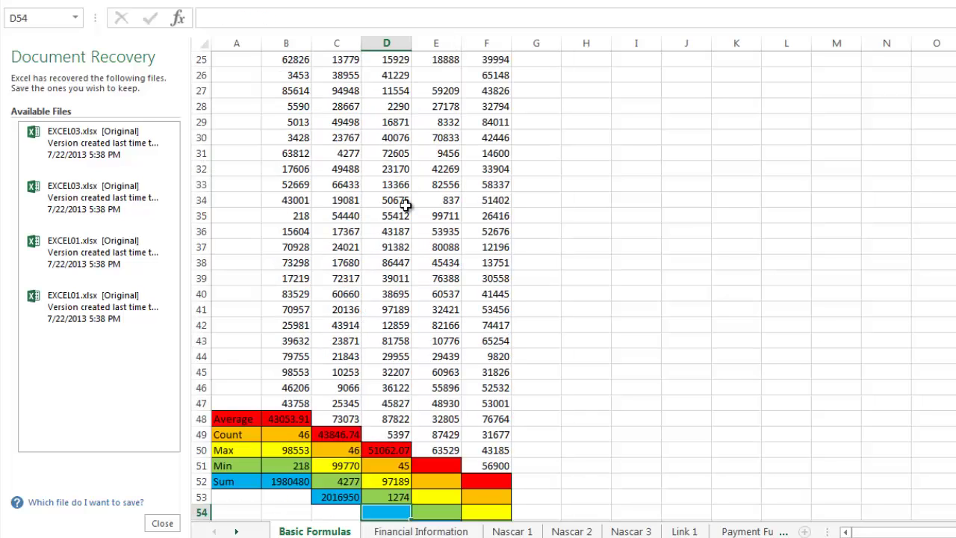
# Sum column D's values into D54, giving 2297793.
pyautogui.write('=sum(')
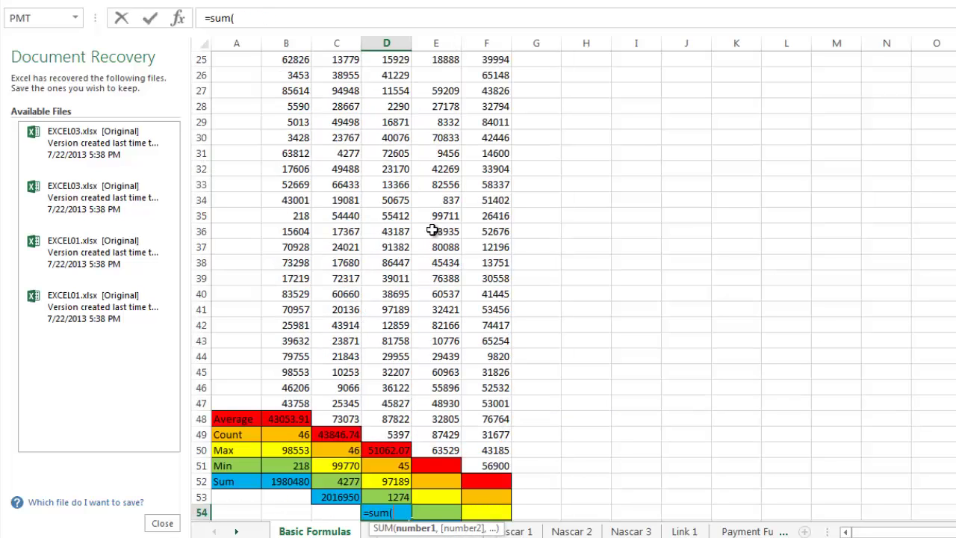
pyautogui.moveTo(396, 433); pyautogui.dragTo(383, 128)
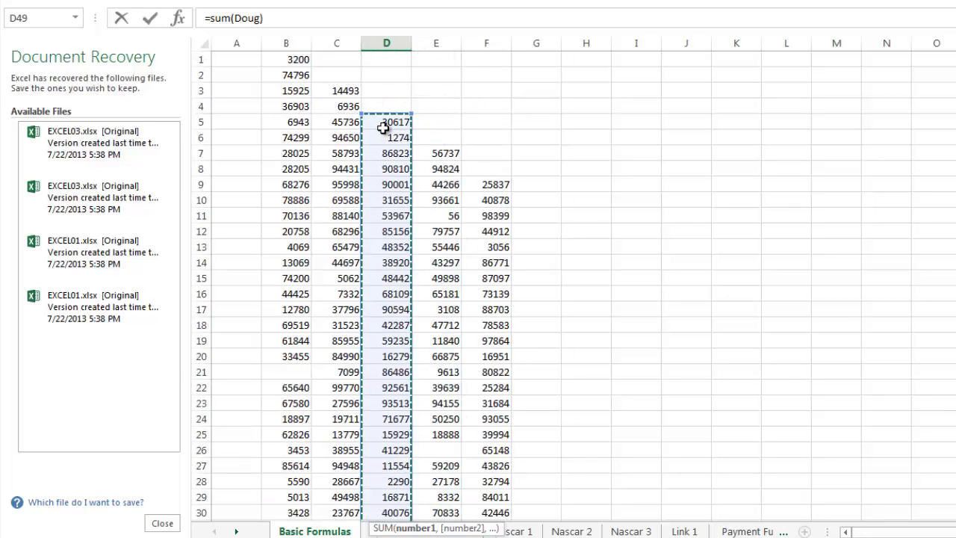
pyautogui.press('Return')
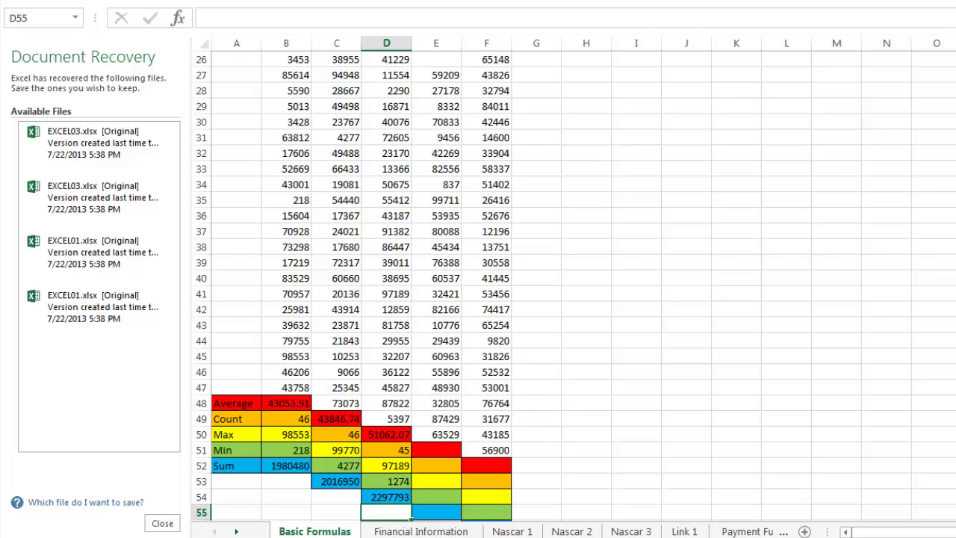
# Put an AutoSum Average of E7:E50 in E51, giving 49914.42.
pyautogui.keyDown('ctrl'); pyautogui.scroll(-5, 846, 531); pyautogui.keyUp('ctrl')
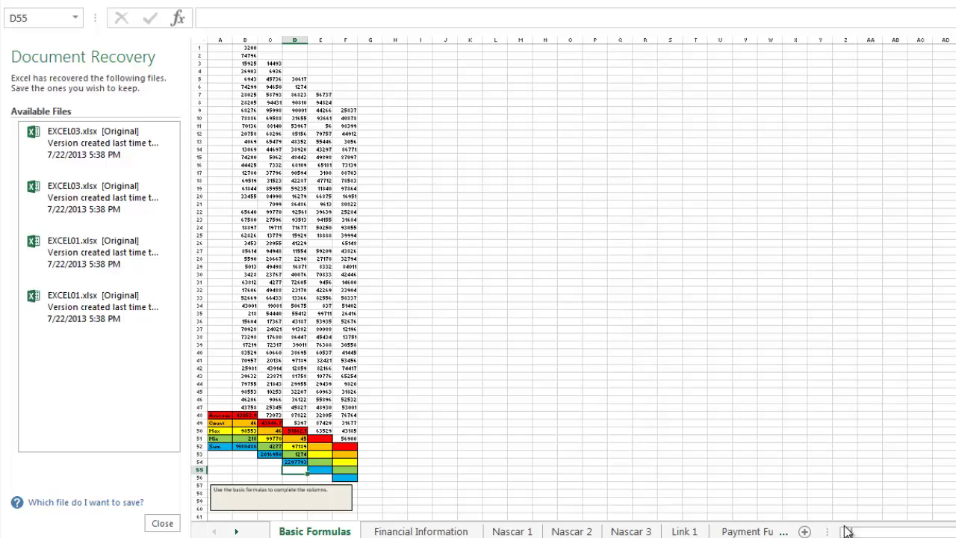
pyautogui.click(320, 439)
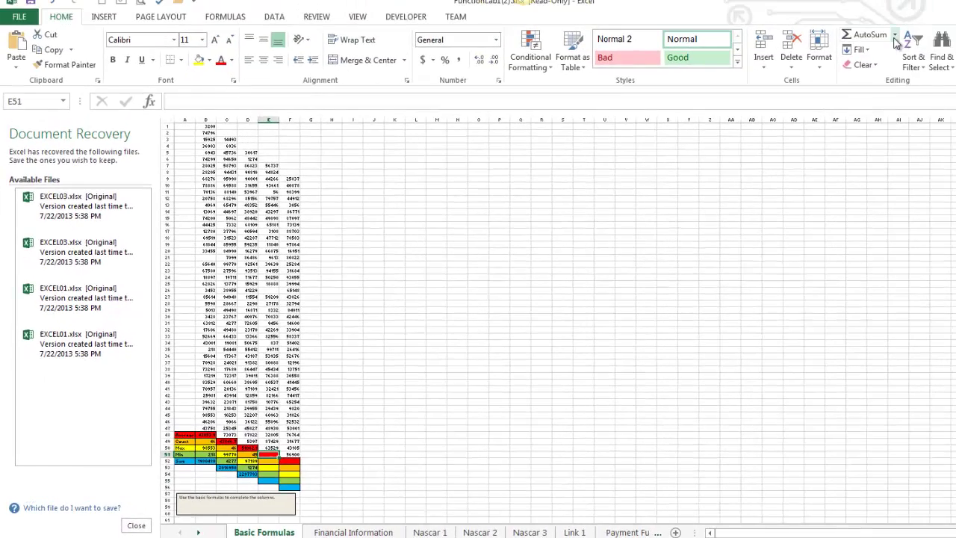
pyautogui.click(894, 35)
pyautogui.click(875, 67)
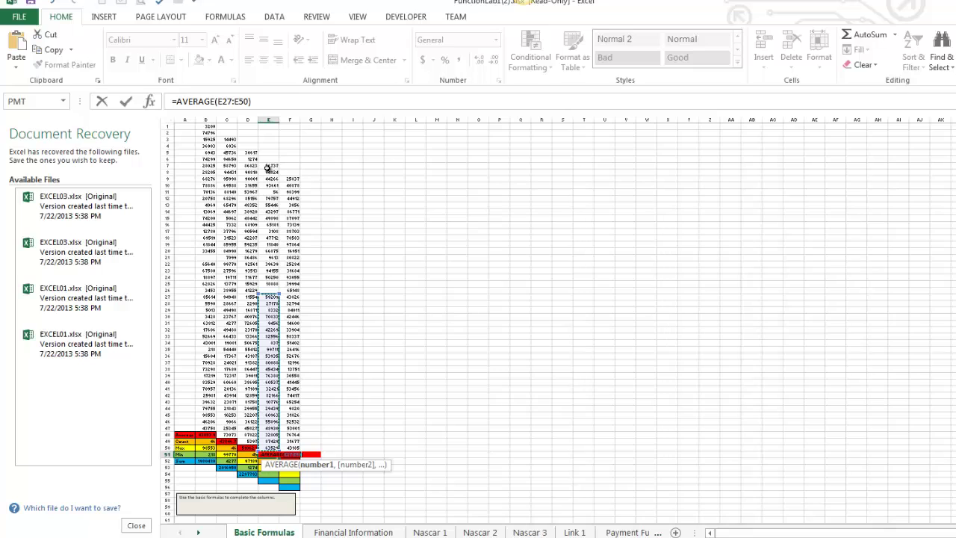
pyautogui.moveTo(268, 166); pyautogui.dragTo(270, 447)
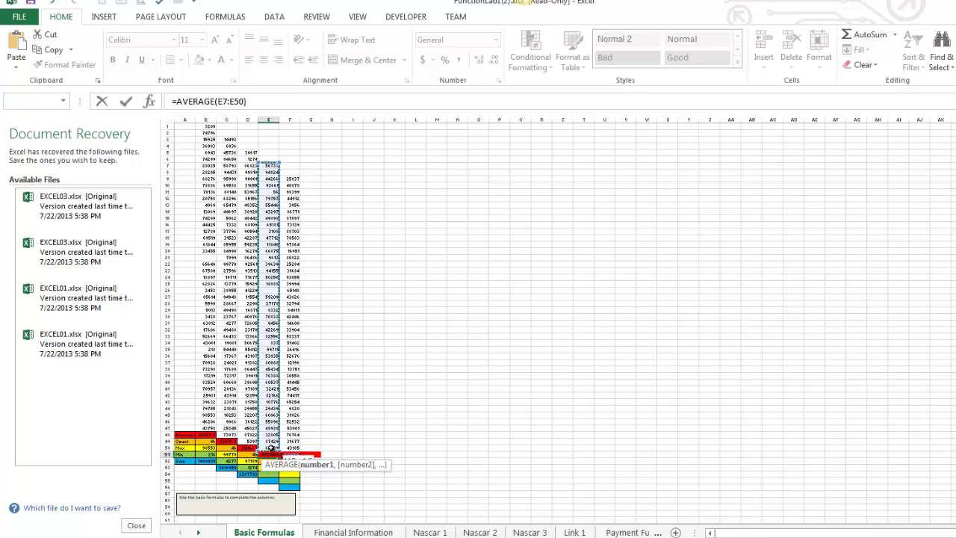
pyautogui.press('Return')
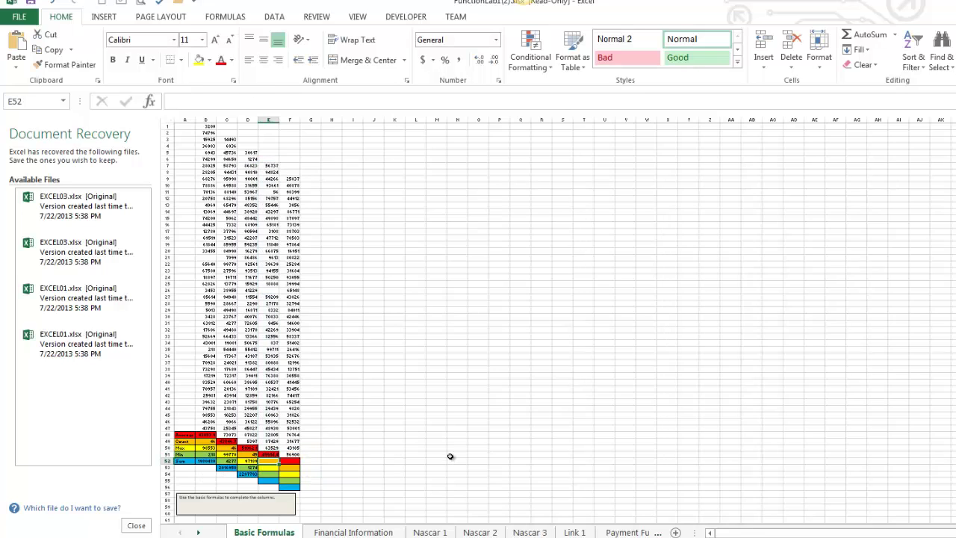
# Put an AutoSum Count Numbers of E7:E50 in E52, giving 43.
pyautogui.click(893, 34)
pyautogui.click(881, 81)
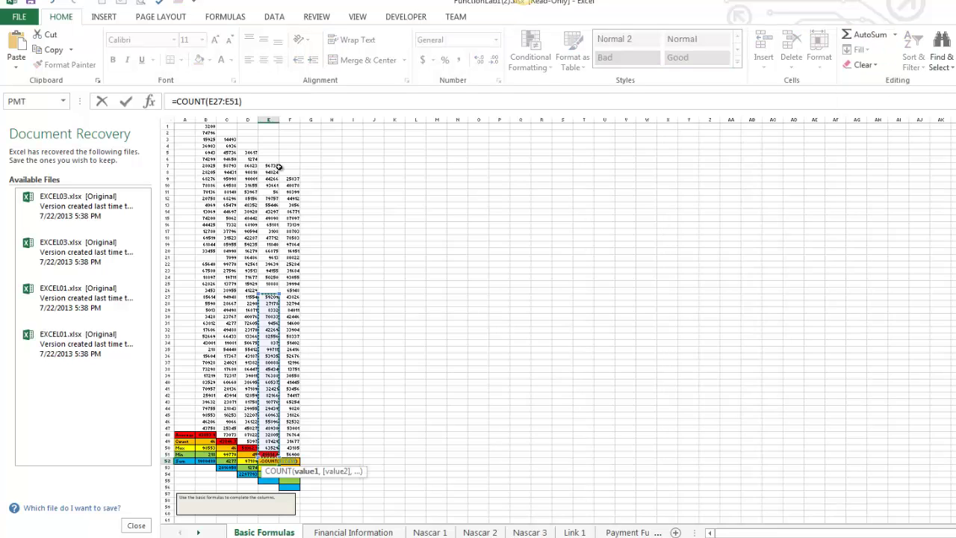
pyautogui.moveTo(273, 166); pyautogui.dragTo(259, 448)
pyautogui.press('Return')
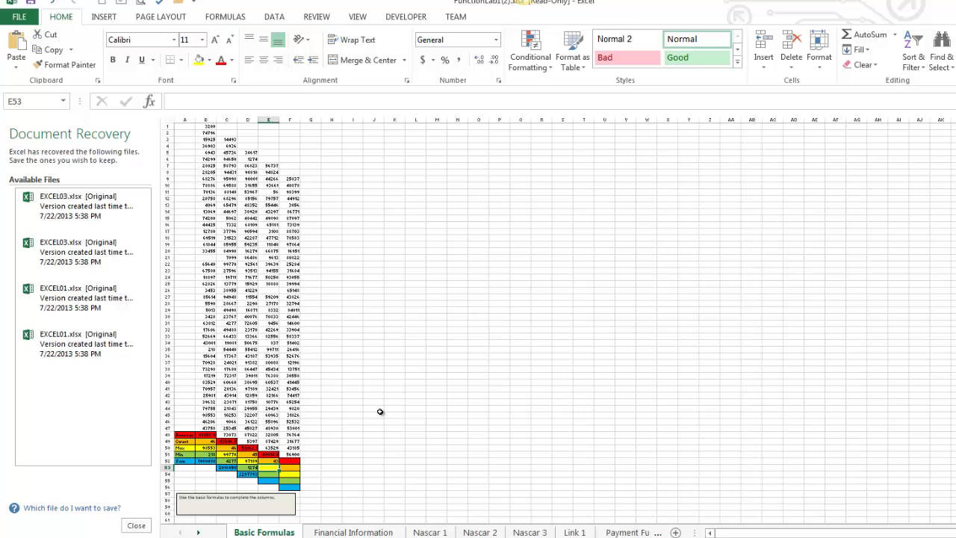
pyautogui.scroll(5, 380, 412)
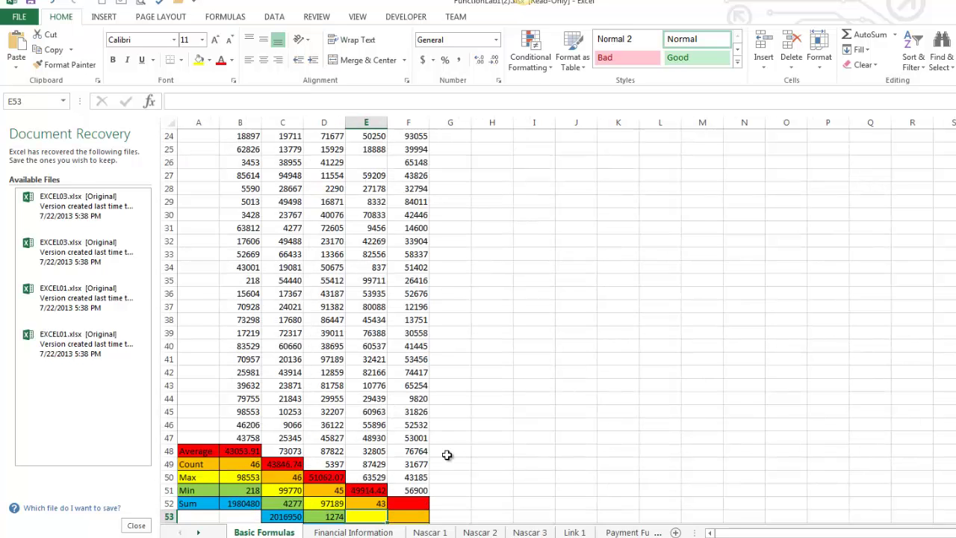
pyautogui.scroll(-2, 446, 452)
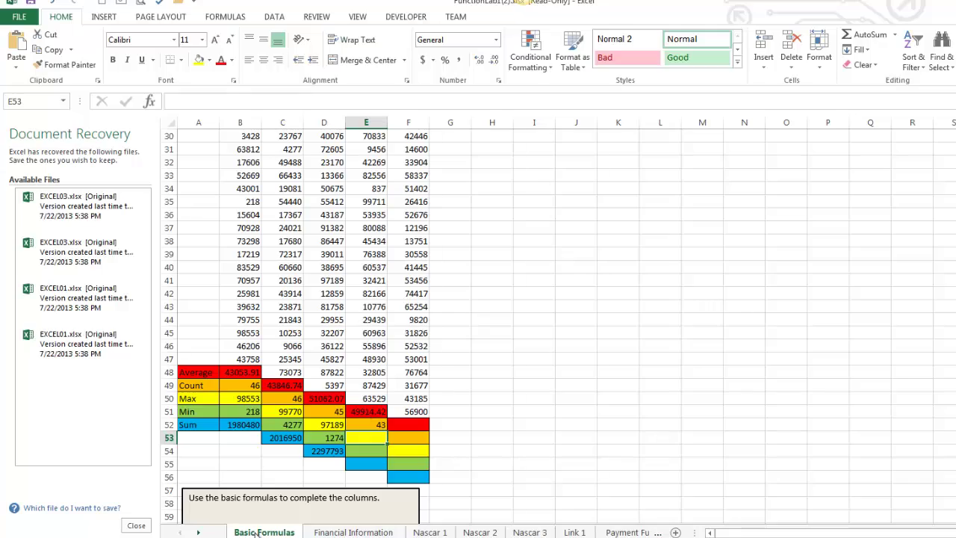
# On Financial Information, set Purchase Total D2 to =C2*B2 and fill it down to D12.
pyautogui.click(352, 532)
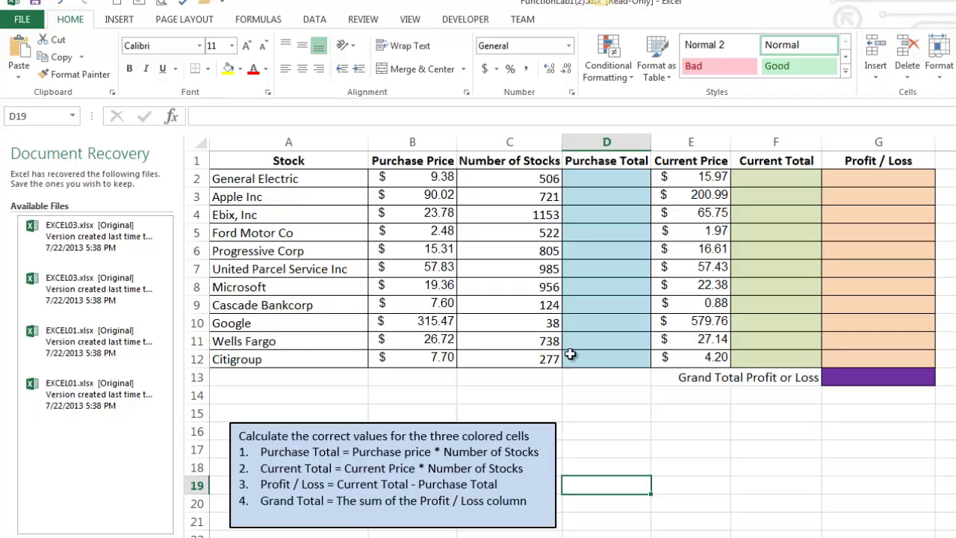
pyautogui.click(605, 180)
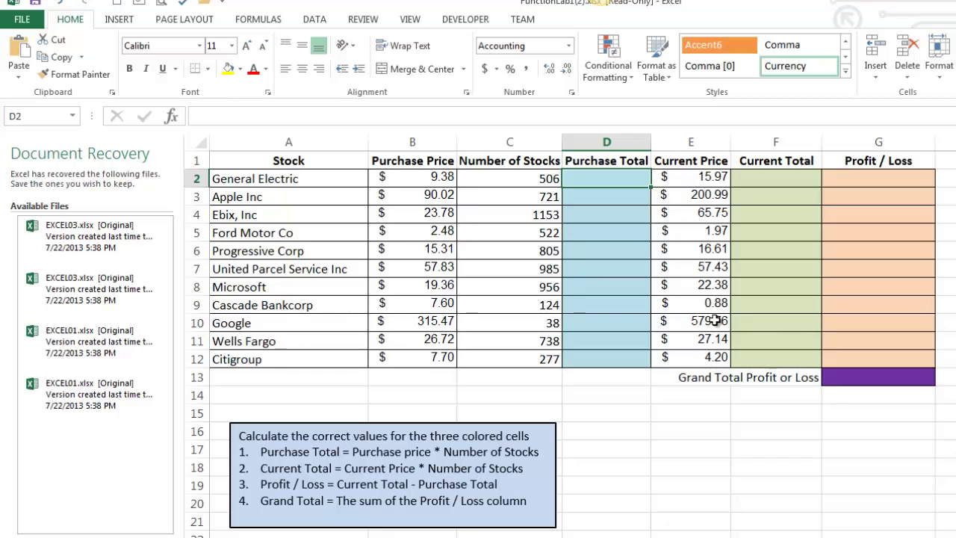
pyautogui.write('=')
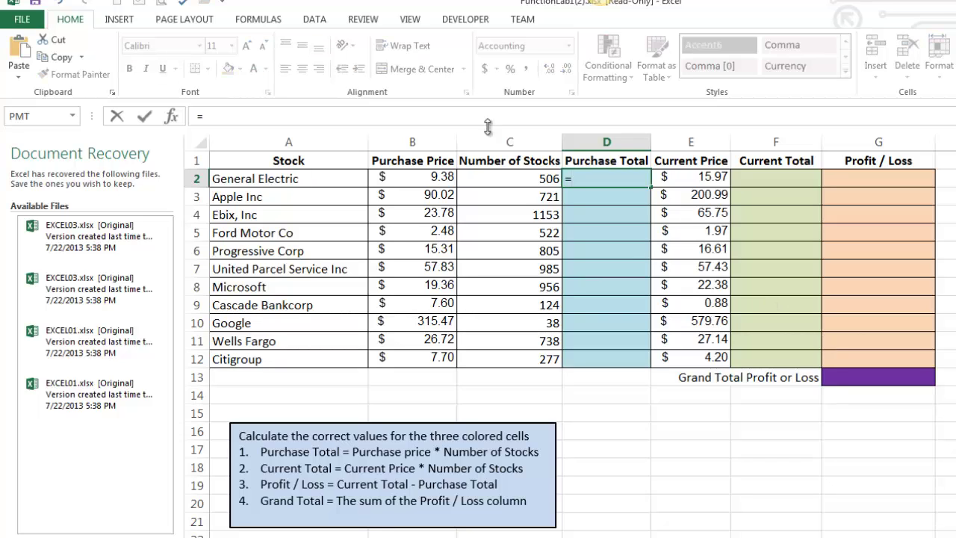
pyautogui.click(514, 180)
pyautogui.write('*')
pyautogui.click(437, 178)
pyautogui.press('Return')
pyautogui.click(608, 179)
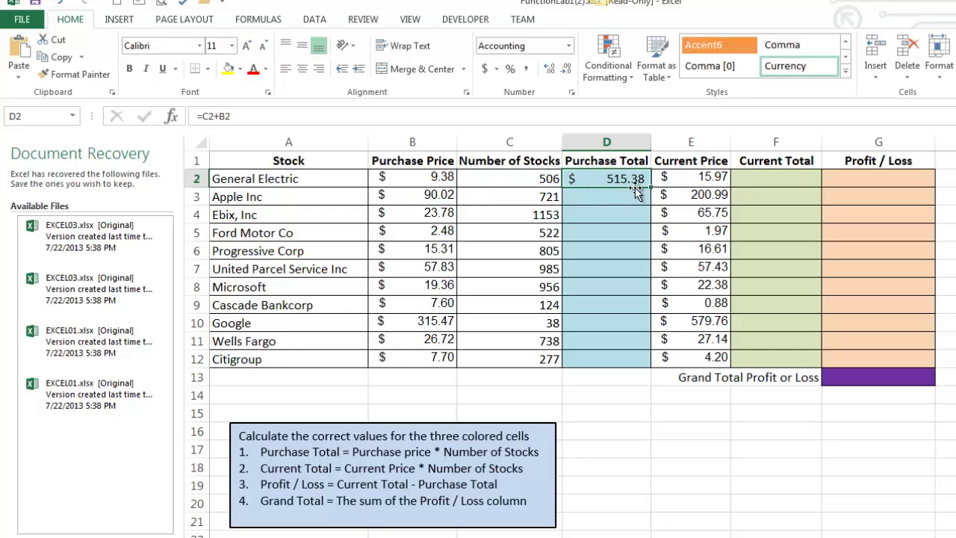
pyautogui.moveTo(650, 187); pyautogui.dragTo(646, 362)
# Set Current Total F2 to =E2*C2 and fill it down to F12.
pyautogui.click(763, 180)
pyautogui.write('=')
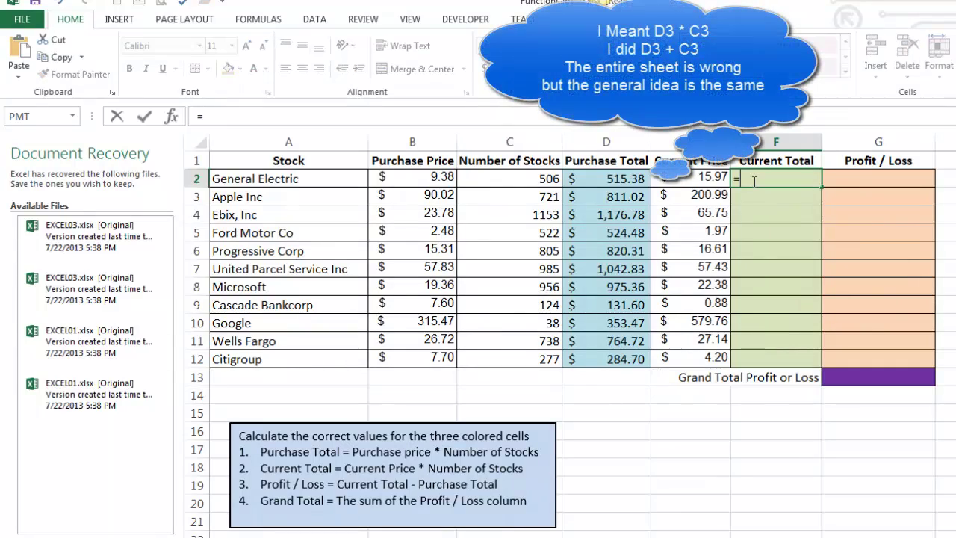
pyautogui.click(703, 182)
pyautogui.write('*')
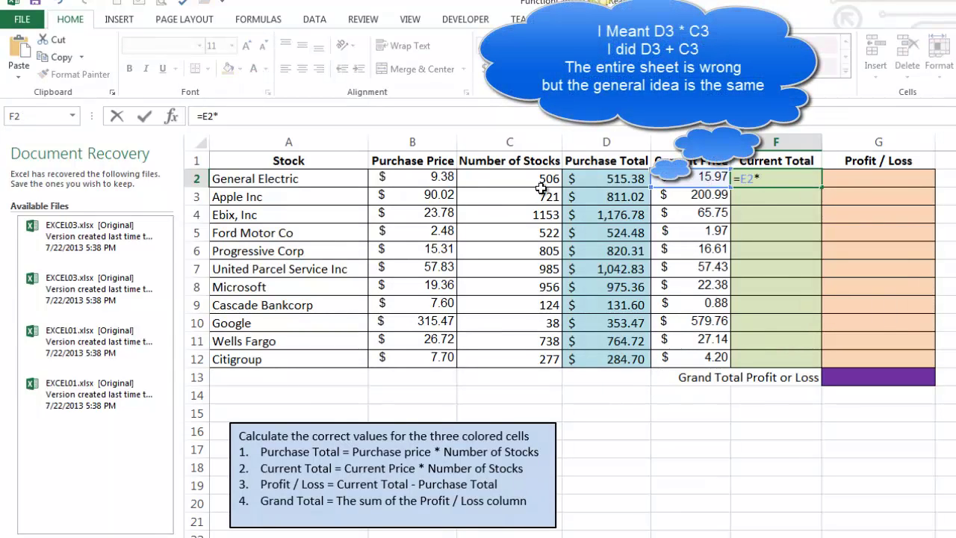
pyautogui.click(485, 179)
pyautogui.press('Return')
pyautogui.click(793, 179)
pyautogui.moveTo(821, 186); pyautogui.dragTo(824, 360)
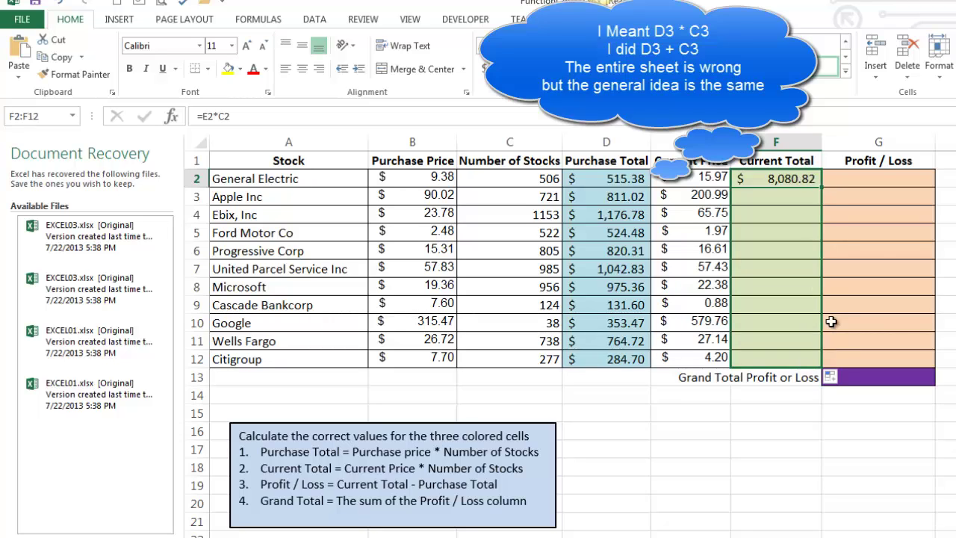
# Set Profit / Loss G2 to =F2-D2 and fill it down to G12.
pyautogui.click(905, 171)
pyautogui.write('=')
pyautogui.click(793, 179)
pyautogui.write('-')
pyautogui.click(621, 185)
pyautogui.press('Return')
pyautogui.click(924, 182)
pyautogui.moveTo(935, 188); pyautogui.dragTo(935, 371)
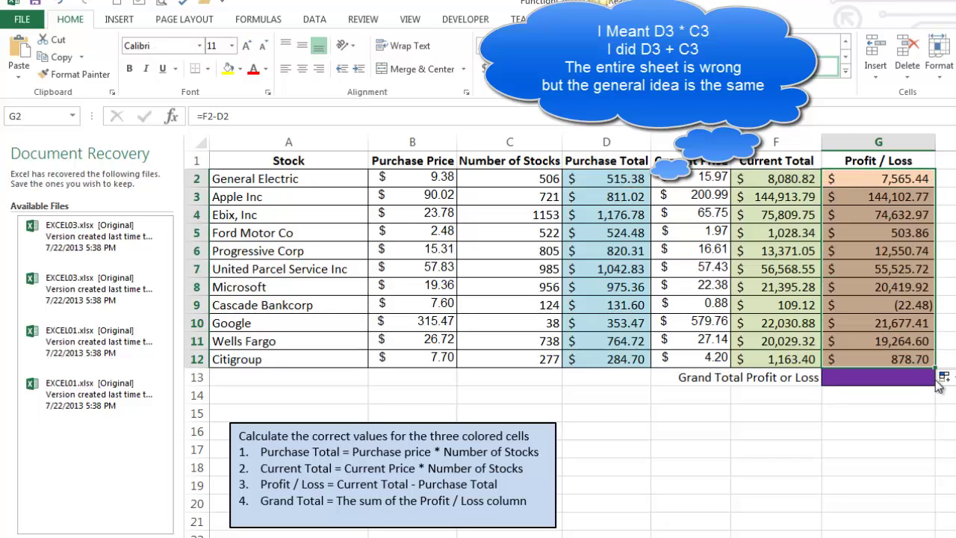
# Sum G2:G12 into the G13 Grand Total, check the formulas, and move to Nascar 1.
pyautogui.click(881, 378)
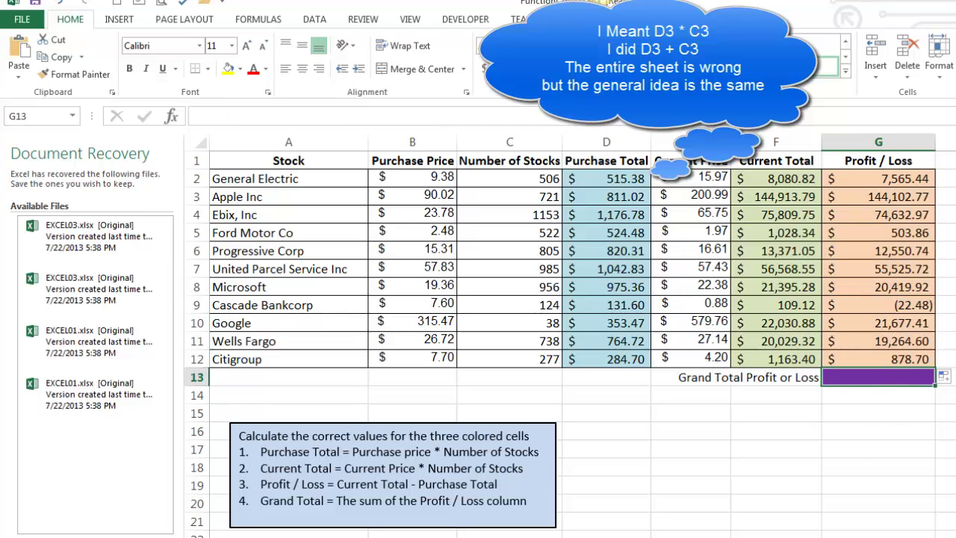
pyautogui.hotkey('alt', '=')
pyautogui.press('Return')
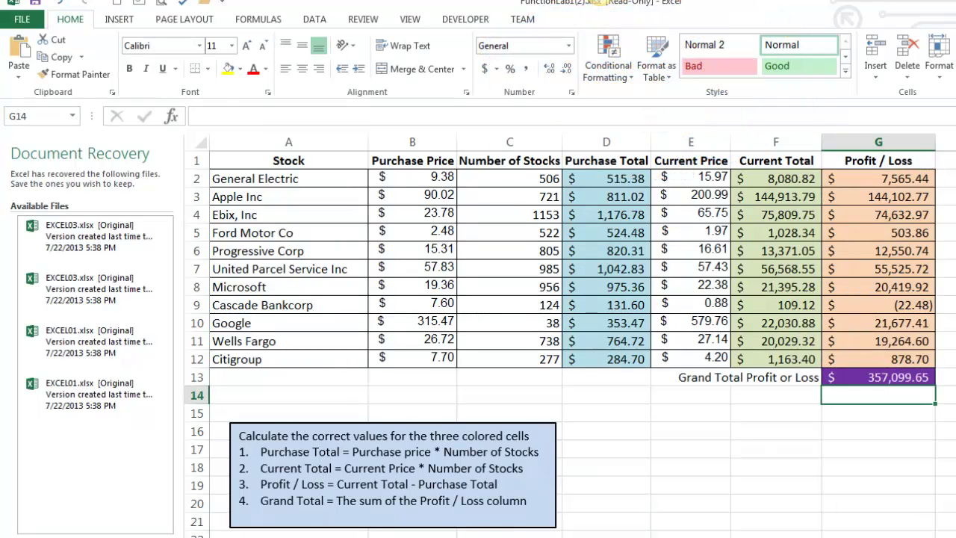
pyautogui.click(602, 182)
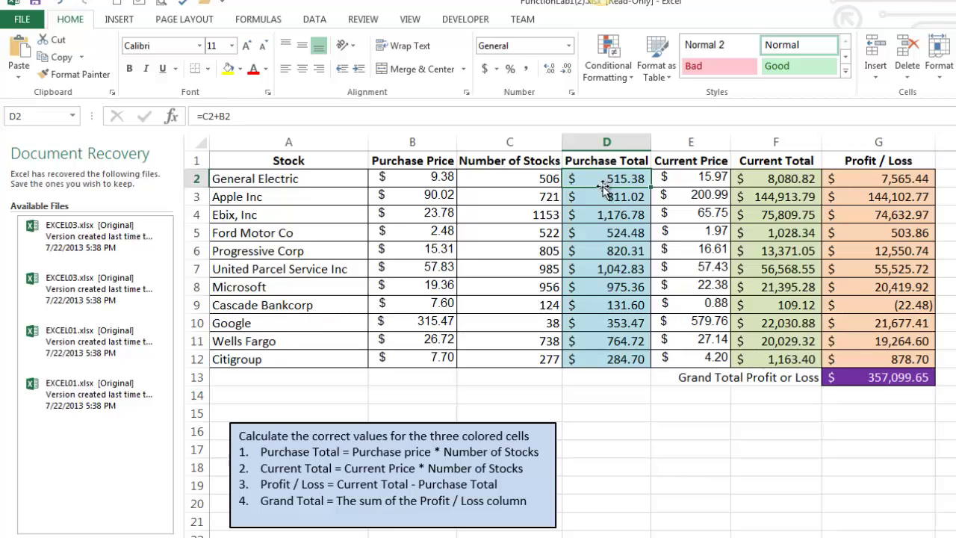
pyautogui.click(923, 177)
pyautogui.click(878, 379)
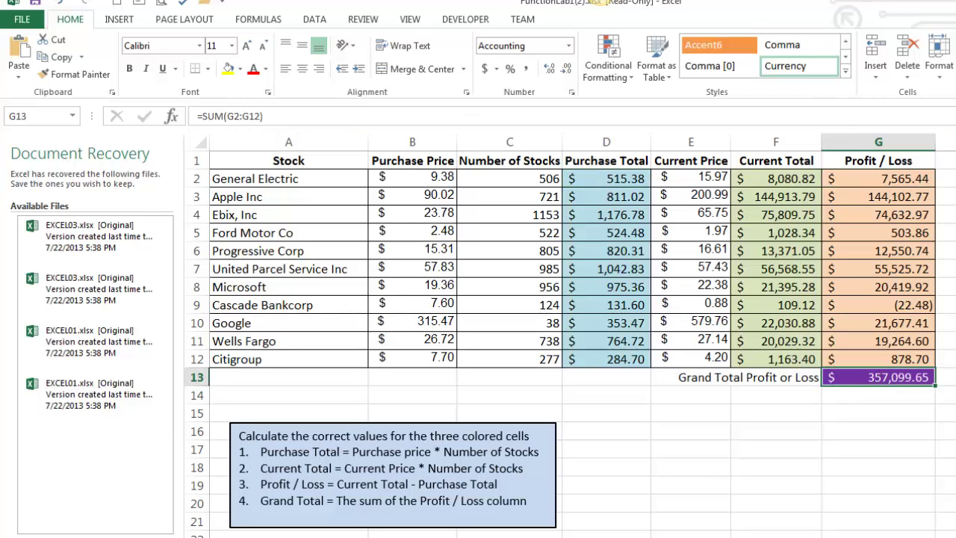
pyautogui.hotkey('ctrl', 'pagedown')
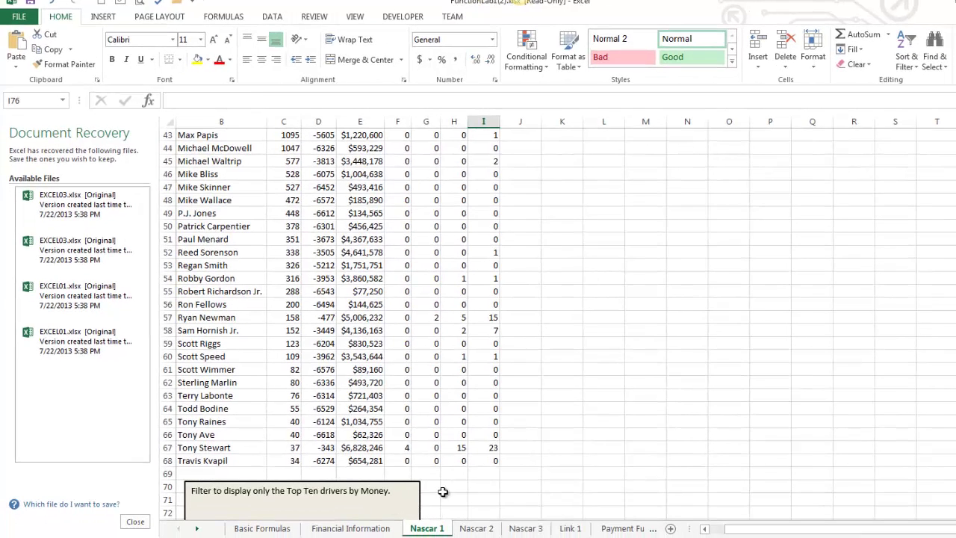
# Select a cell in the Nascar 1 driver list and reset its column filters.
pyautogui.click(341, 356)
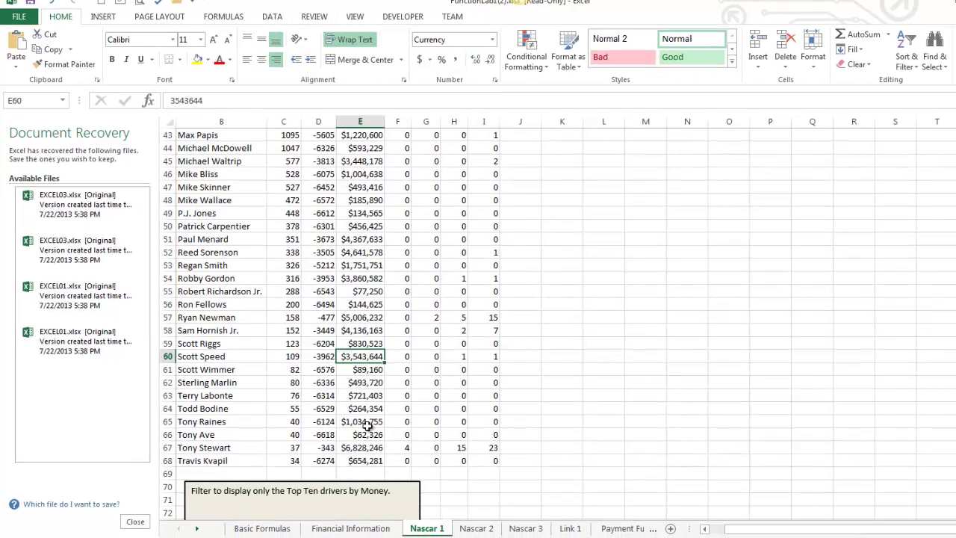
pyautogui.scroll(11, 373, 422)
pyautogui.scroll(-8, 373, 426)
pyautogui.scroll(-5, 403, 419)
pyautogui.scroll(16, 403, 403)
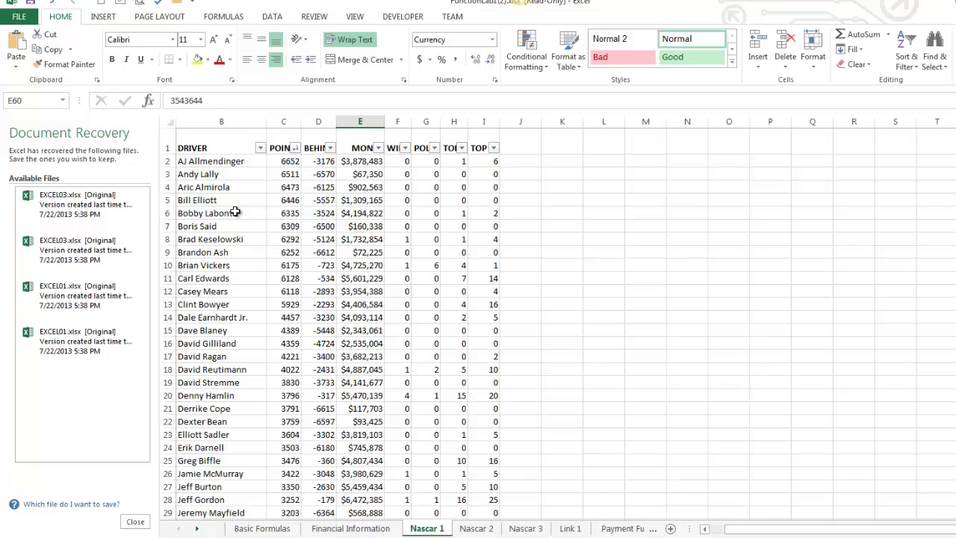
pyautogui.click(311, 304)
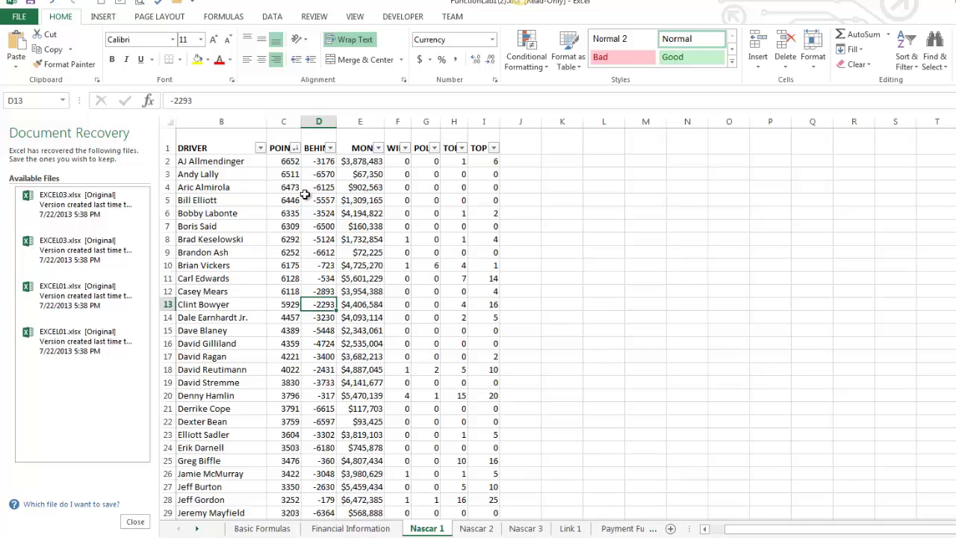
pyautogui.click(274, 18)
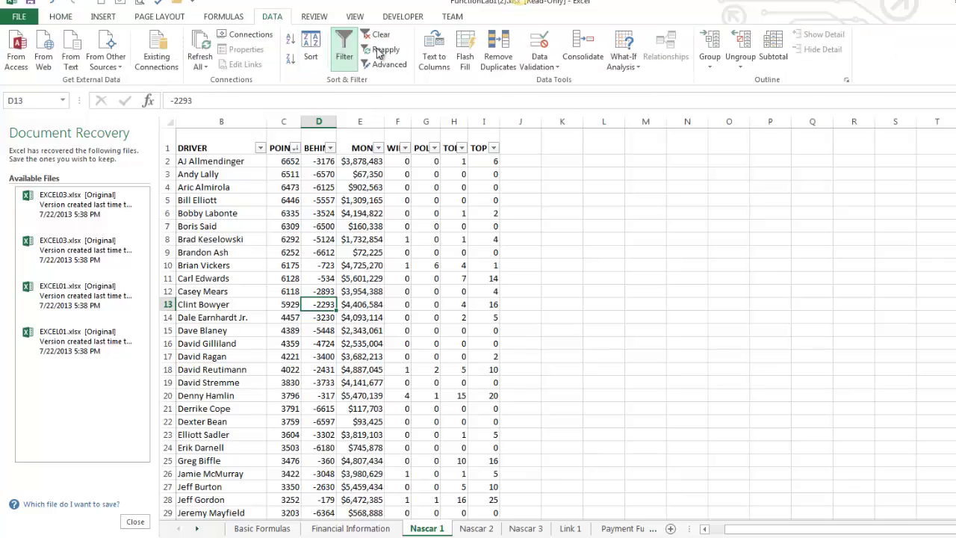
pyautogui.click(341, 59)
pyautogui.click(342, 58)
pyautogui.click(341, 58)
pyautogui.click(341, 58)
pyautogui.scroll(-17, 413, 270)
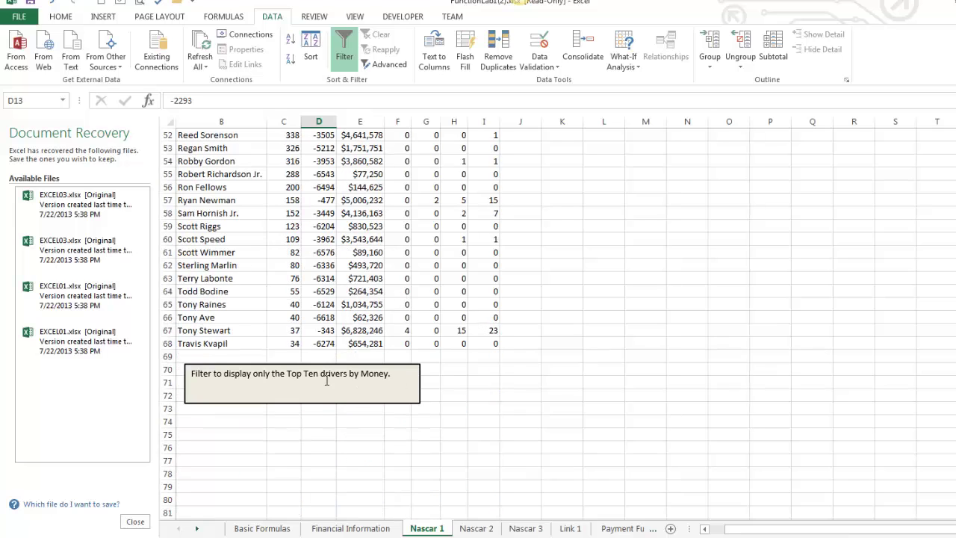
pyautogui.scroll(17, 421, 377)
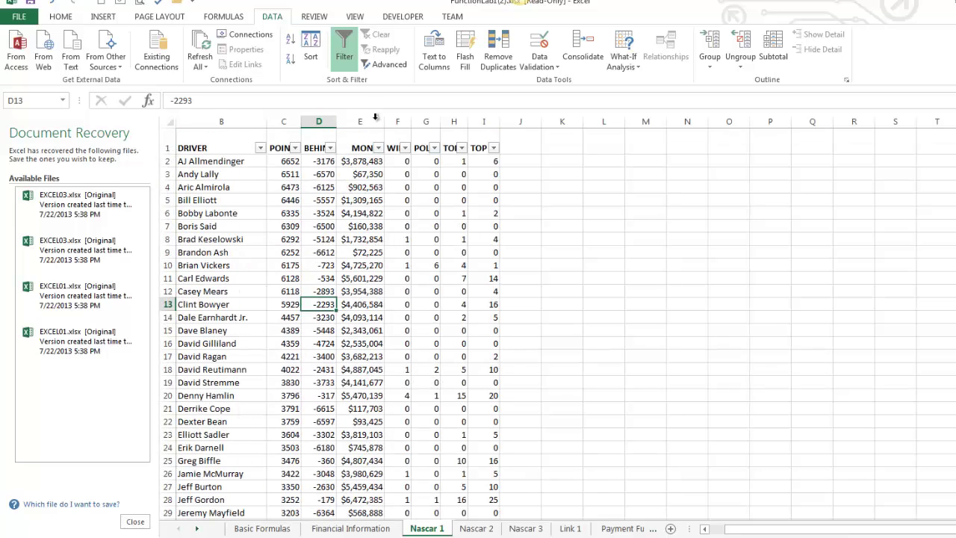
# Filter the MONEY column to show the top 10 drivers.
pyautogui.click(379, 148)
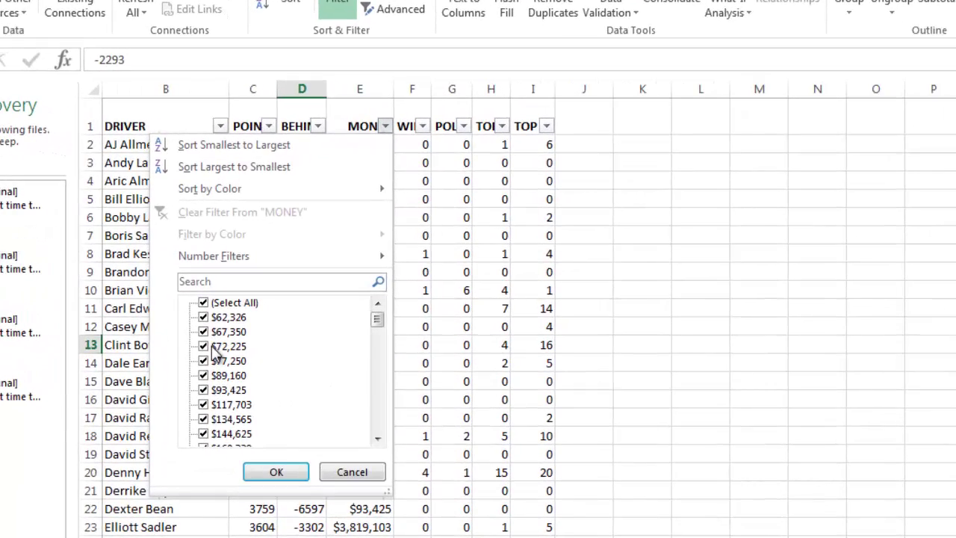
pyautogui.moveTo(263, 260)
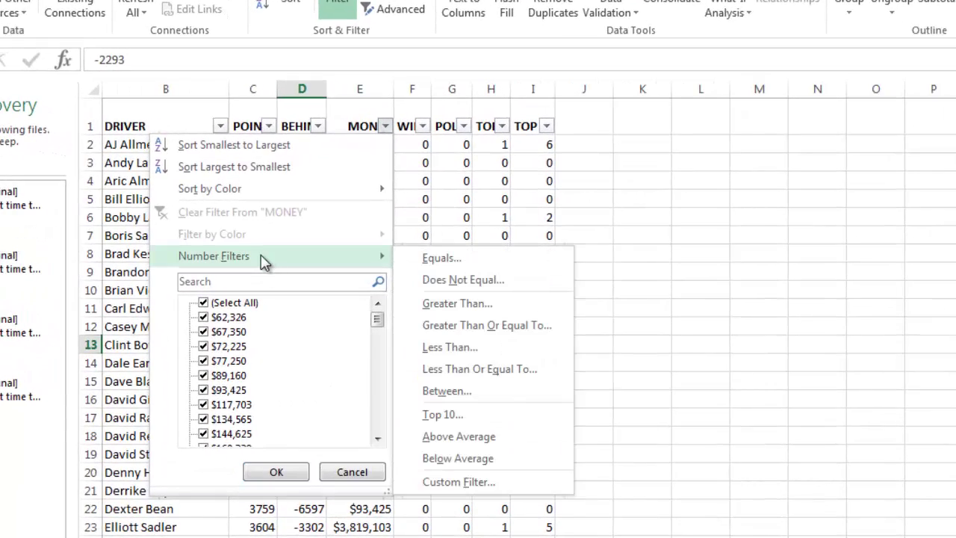
pyautogui.click(442, 415)
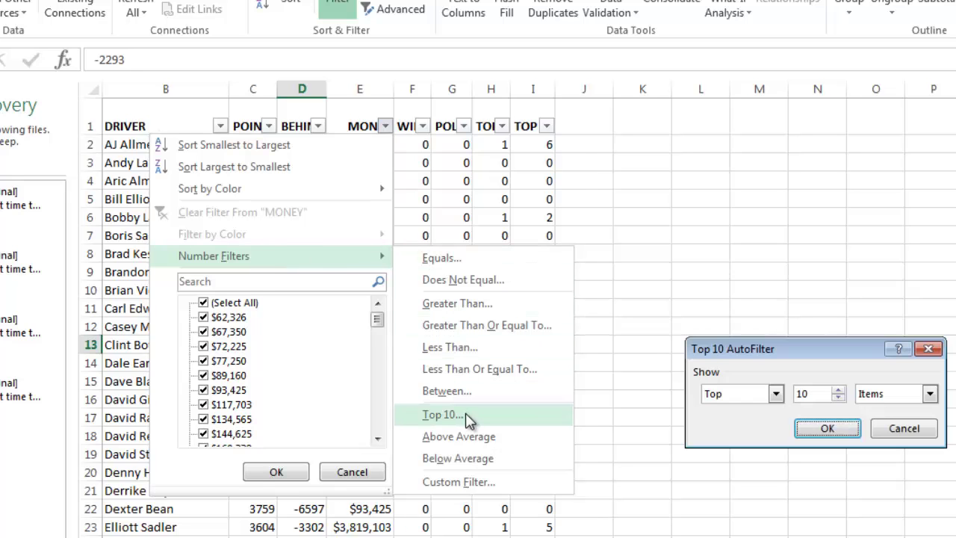
pyautogui.click(827, 428)
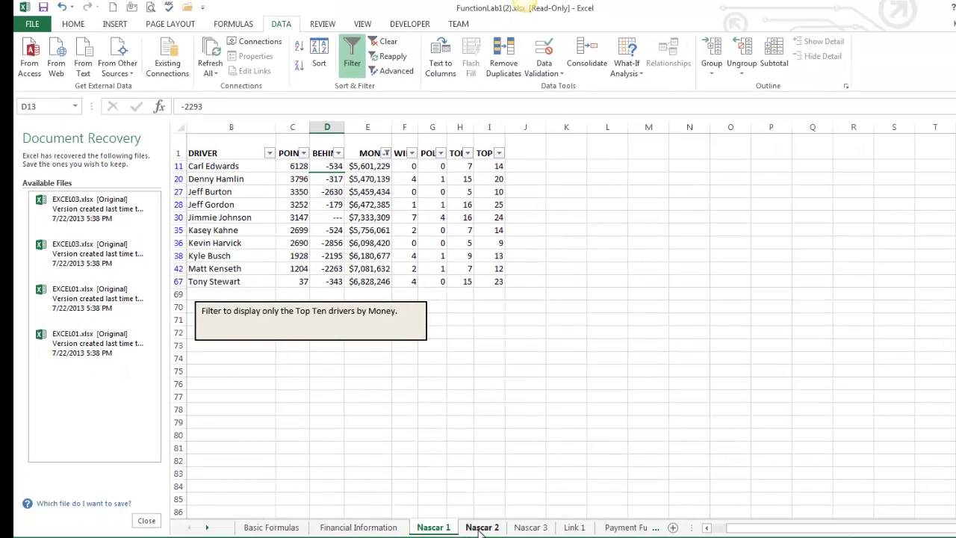
# Switch to the Nascar 2 sheet and select a cell in the driver list.
pyautogui.click(481, 527)
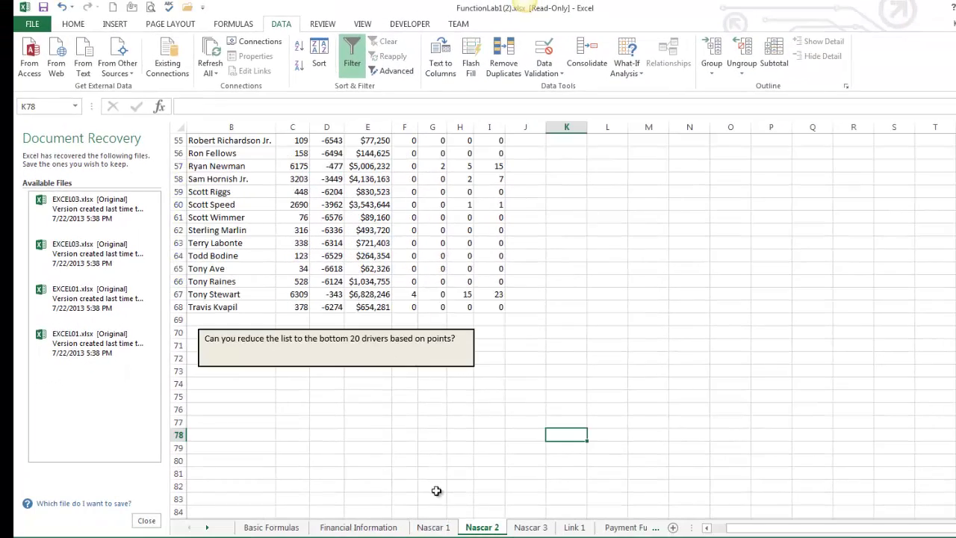
pyautogui.moveTo(224, 340); pyautogui.dragTo(452, 340)
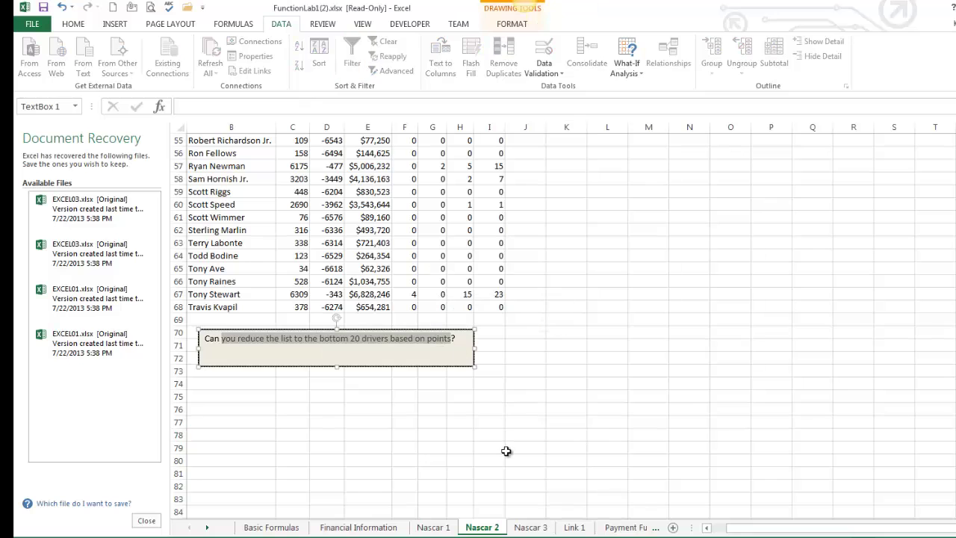
pyautogui.scroll(18, 502, 456)
pyautogui.click(337, 272)
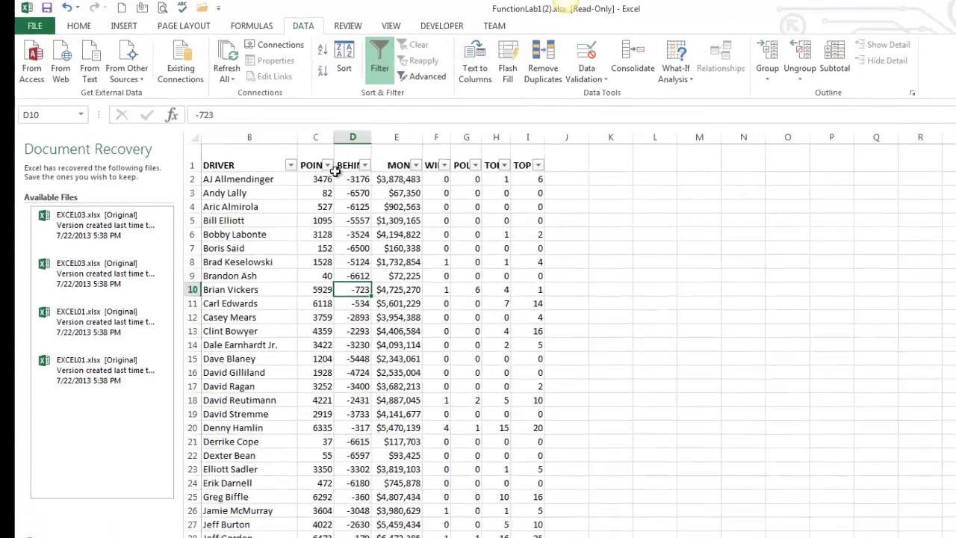
# Filter the POINTS column to show only the bottom 20 drivers.
pyautogui.click(303, 153)
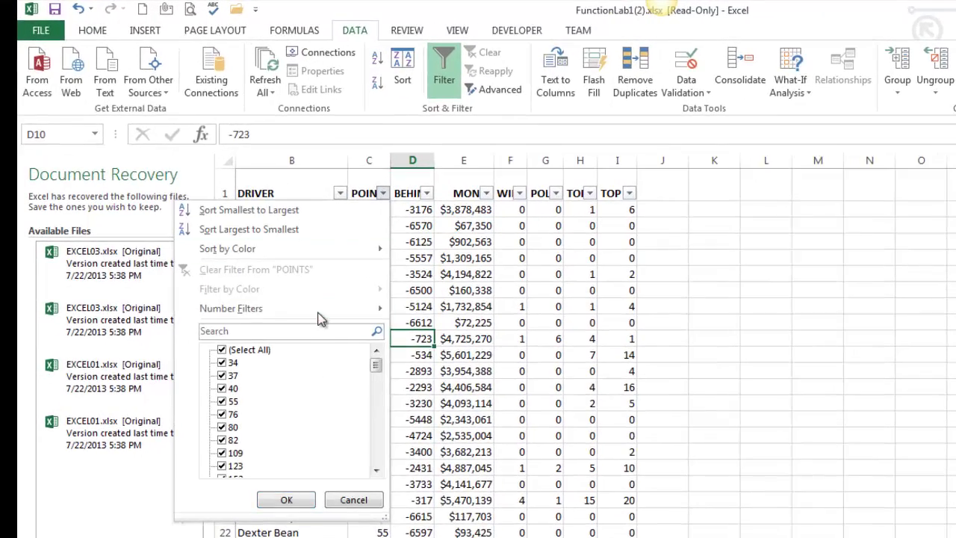
pyautogui.moveTo(254, 252)
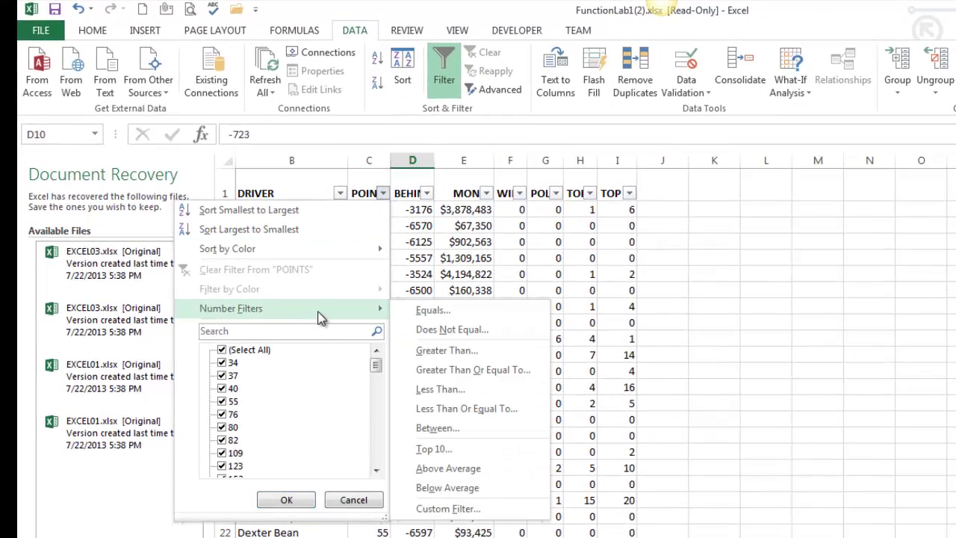
pyautogui.click(491, 458)
pyautogui.moveTo(820, 396); pyautogui.dragTo(419, 286)
pyautogui.click(432, 320)
pyautogui.click(418, 345)
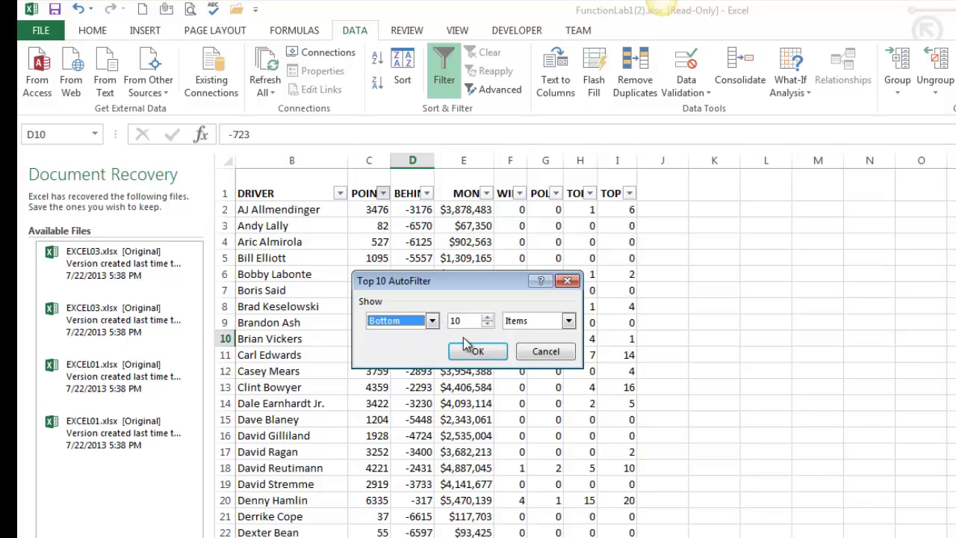
pyautogui.click(480, 320)
pyautogui.doubleClick(480, 320)
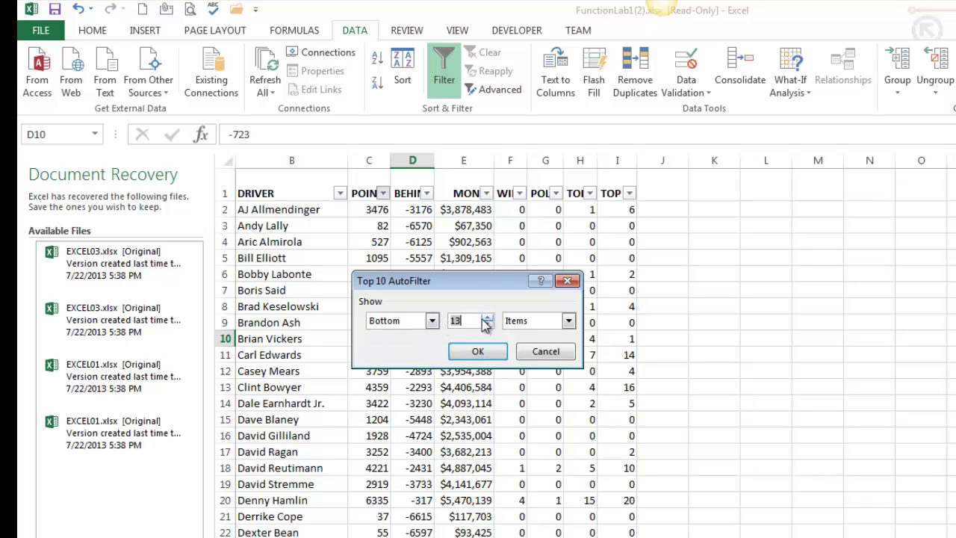
pyautogui.write('13')
pyautogui.click(495, 354)
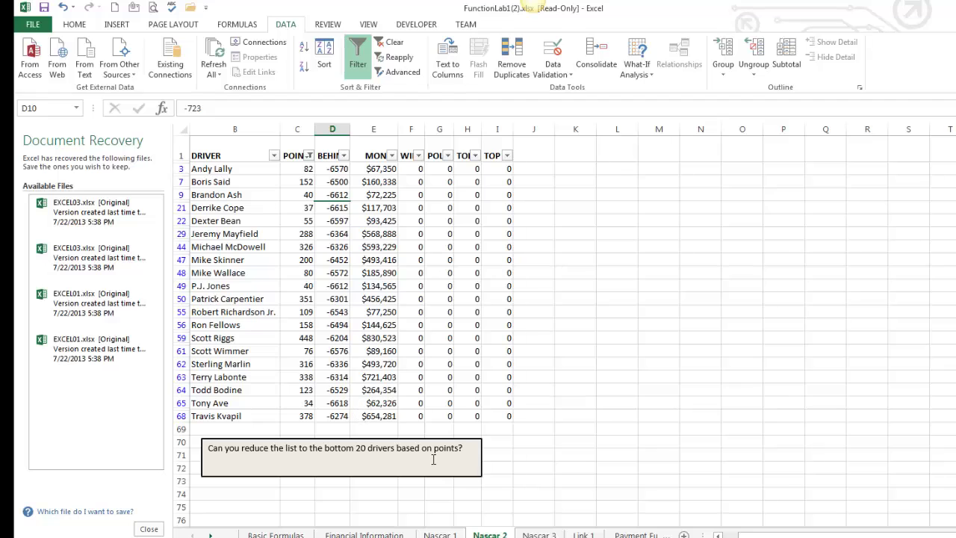
# On the Nascar 3 sheet, sort the DRIVER column alphabetically A to Z.
pyautogui.click(539, 534)
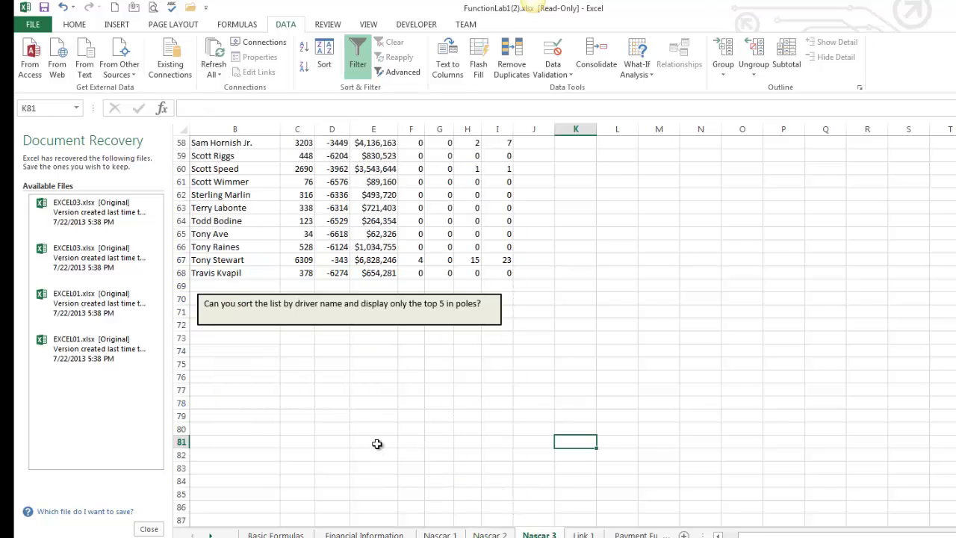
pyautogui.scroll(2, 377, 444)
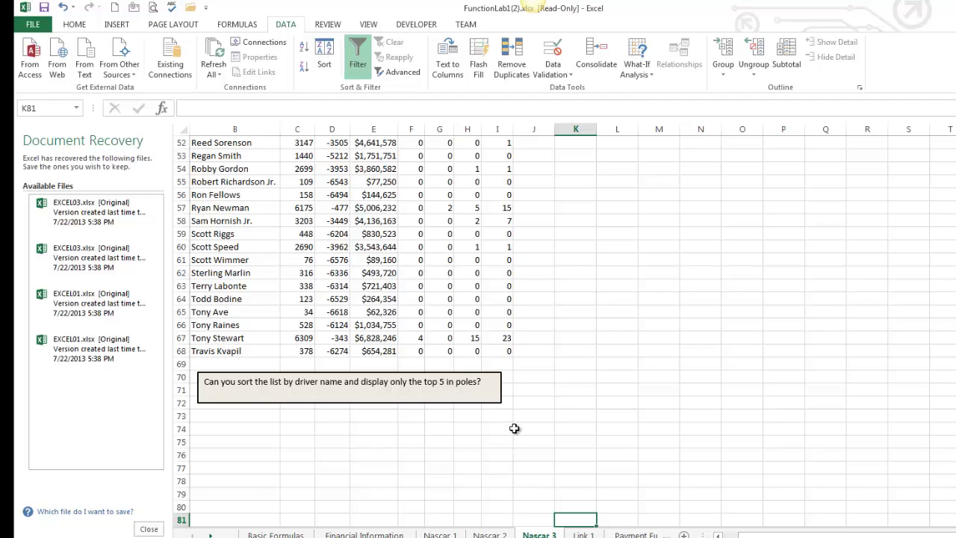
pyautogui.scroll(17, 507, 430)
pyautogui.click(239, 283)
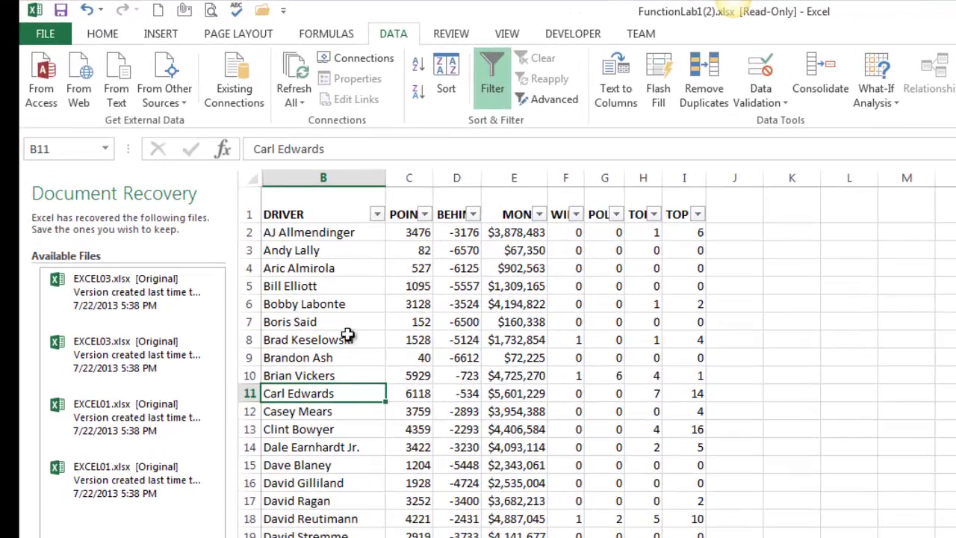
pyautogui.click(376, 215)
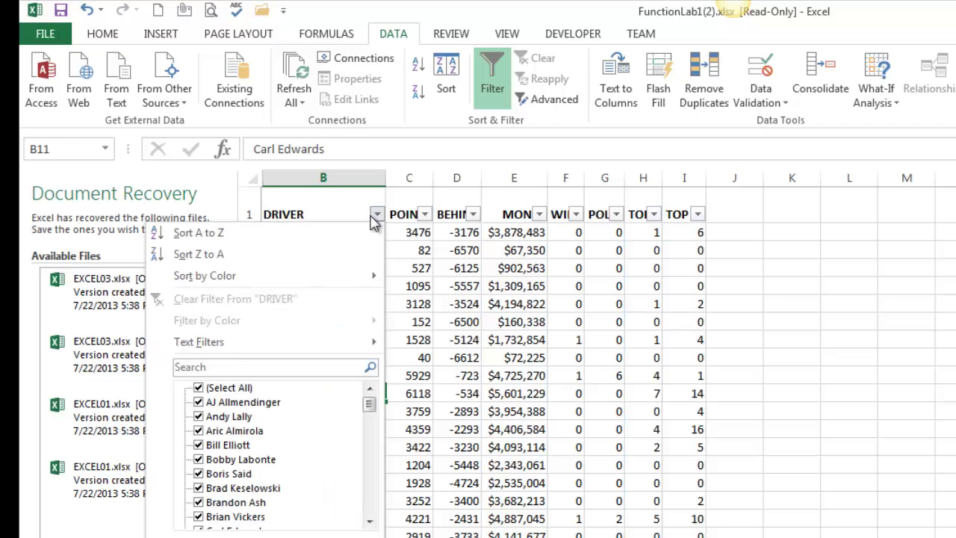
pyautogui.click(303, 231)
# Filter the POLES column to the top drivers, lowering the count toward five.
pyautogui.scroll(-13, 377, 363)
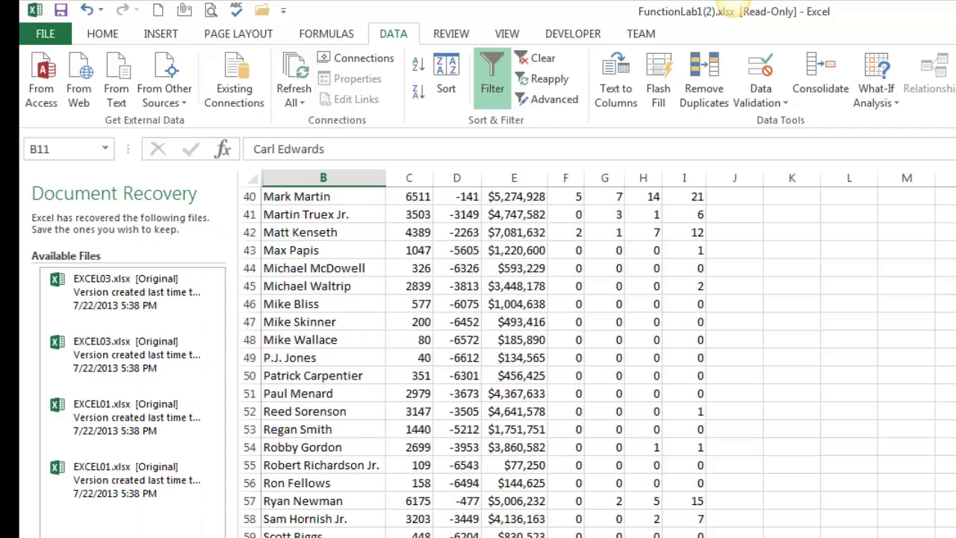
pyautogui.scroll(6, 377, 364)
pyautogui.scroll(7, 425, 363)
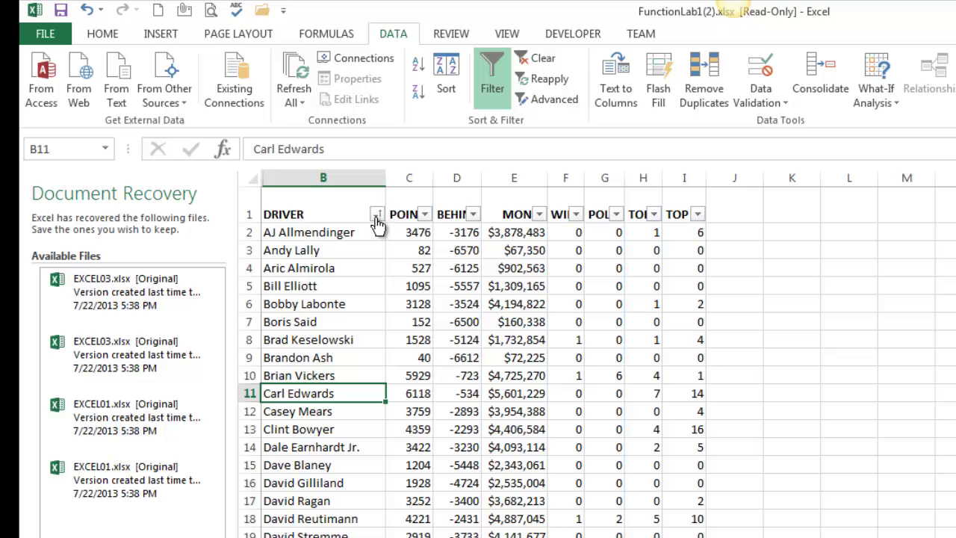
pyautogui.scroll(-14, 383, 235)
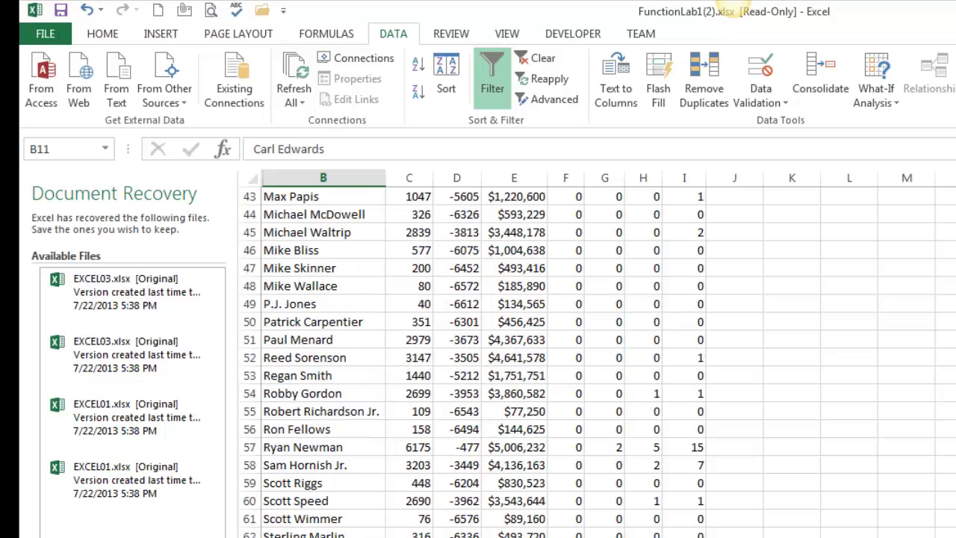
pyautogui.scroll(14, 691, 446)
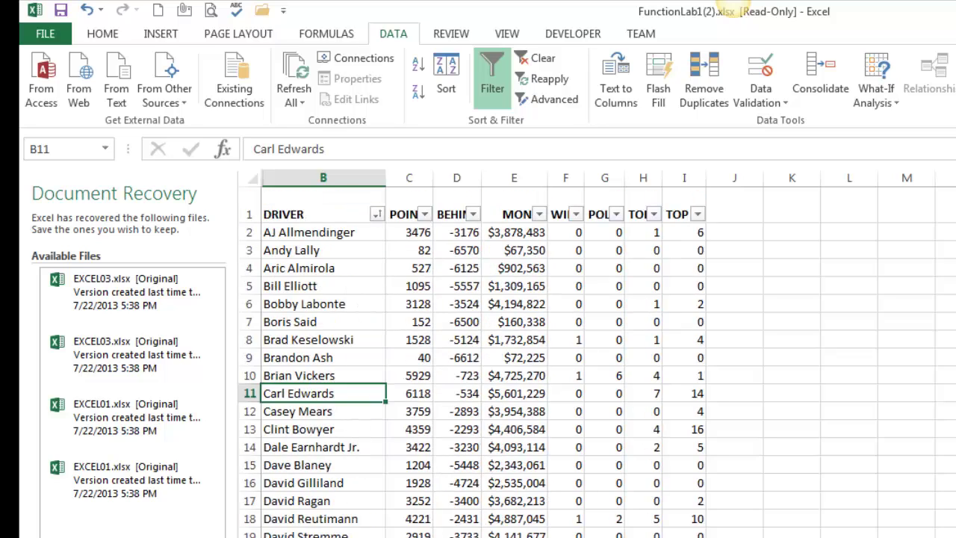
pyautogui.click(616, 215)
pyautogui.moveTo(522, 341)
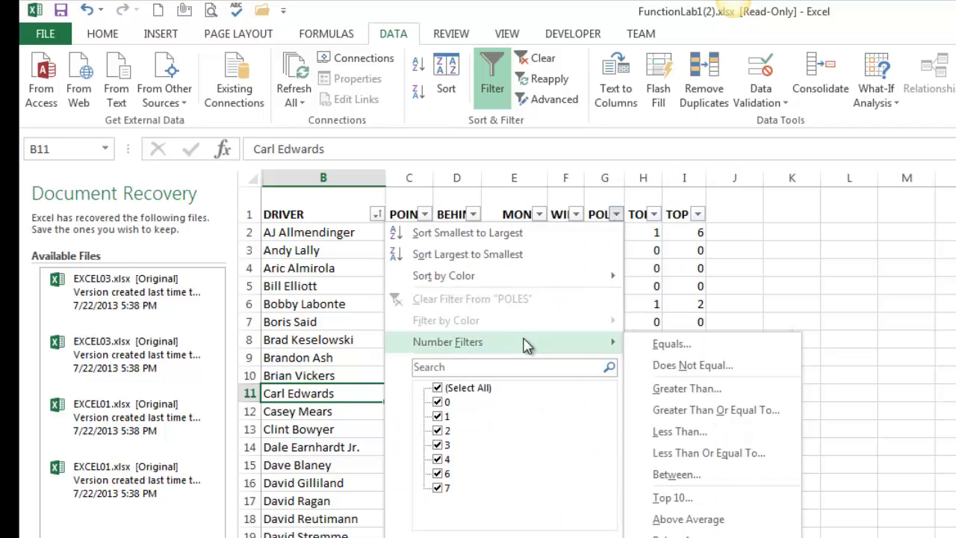
pyautogui.click(696, 499)
pyautogui.click(540, 360)
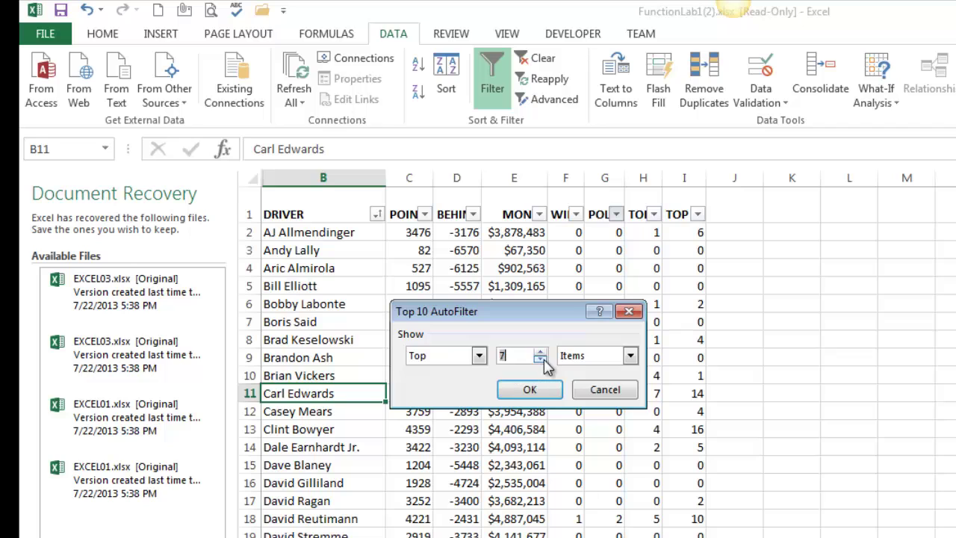
pyautogui.click(540, 360)
pyautogui.click(541, 360)
pyautogui.click(529, 389)
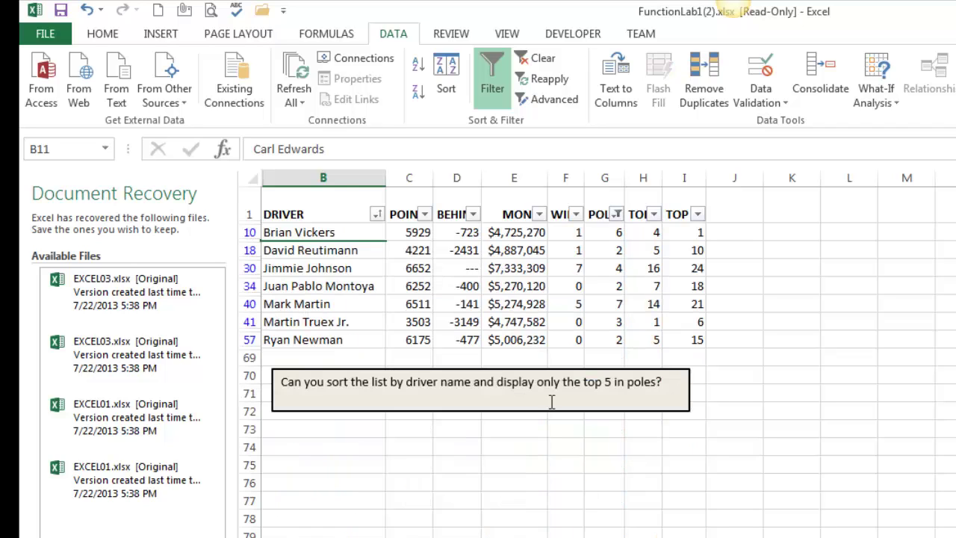
# Check the filtered drivers' names and their pole counts.
pyautogui.click(307, 234)
pyautogui.press('Down')
pyautogui.press('Down')
pyautogui.press('Down')
pyautogui.press('Down')
pyautogui.press('Down')
pyautogui.press('Down')
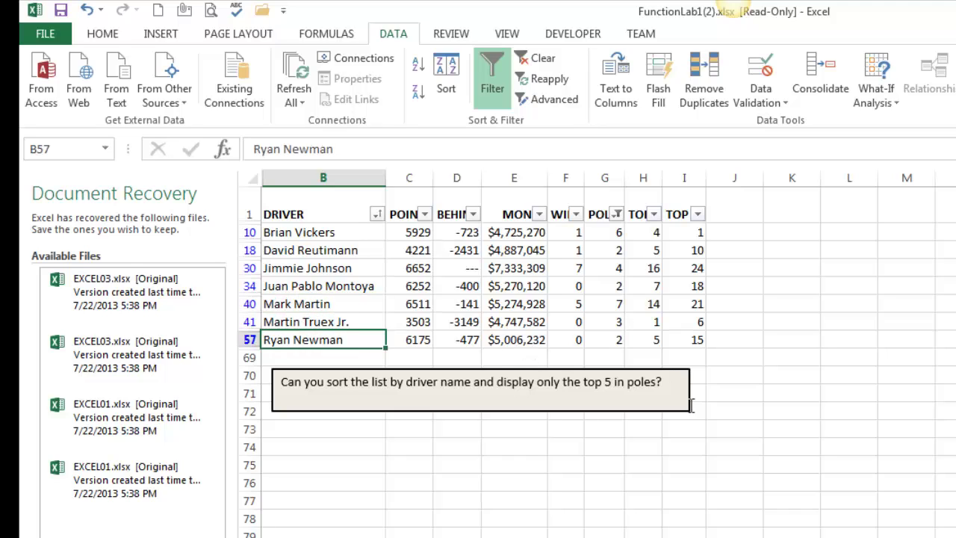
pyautogui.click(621, 234)
pyautogui.click(620, 340)
pyautogui.click(620, 291)
pyautogui.click(618, 251)
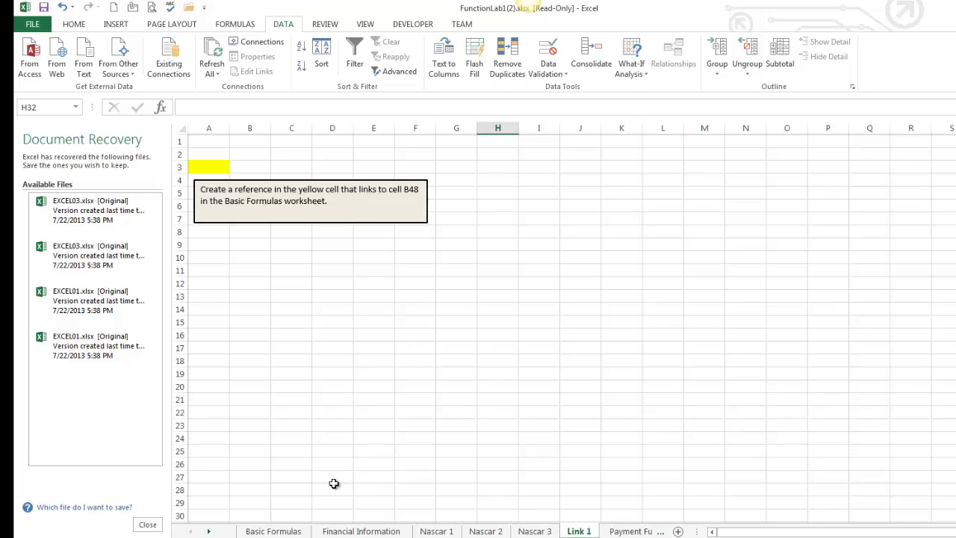
# Enter ='Basic Formulas'!B48 in the yellow cell A3 on Link 1.
pyautogui.click(210, 166)
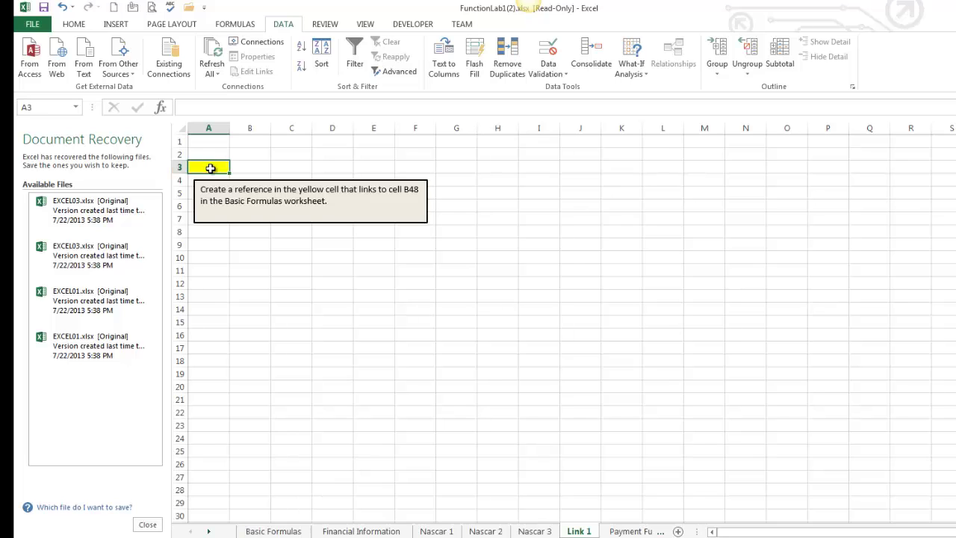
pyautogui.write('=')
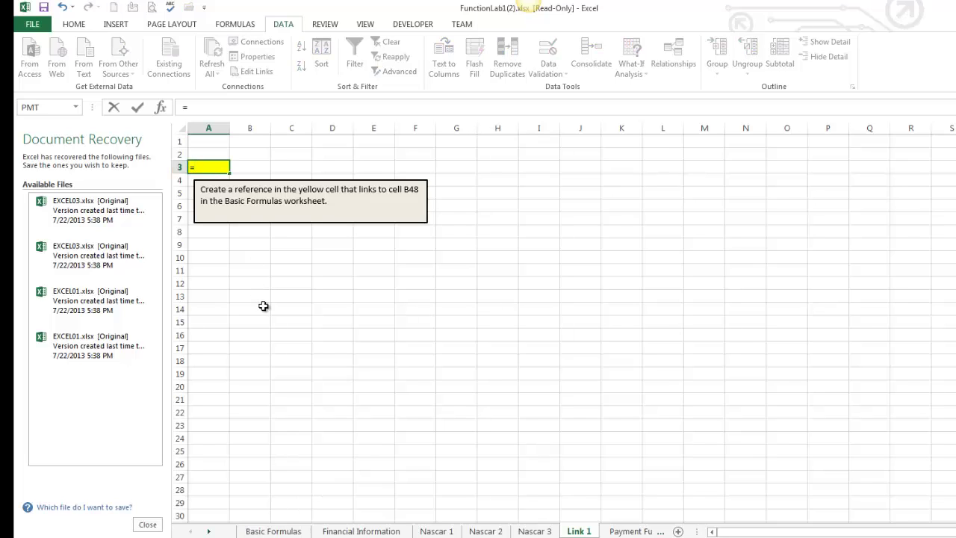
pyautogui.click(269, 531)
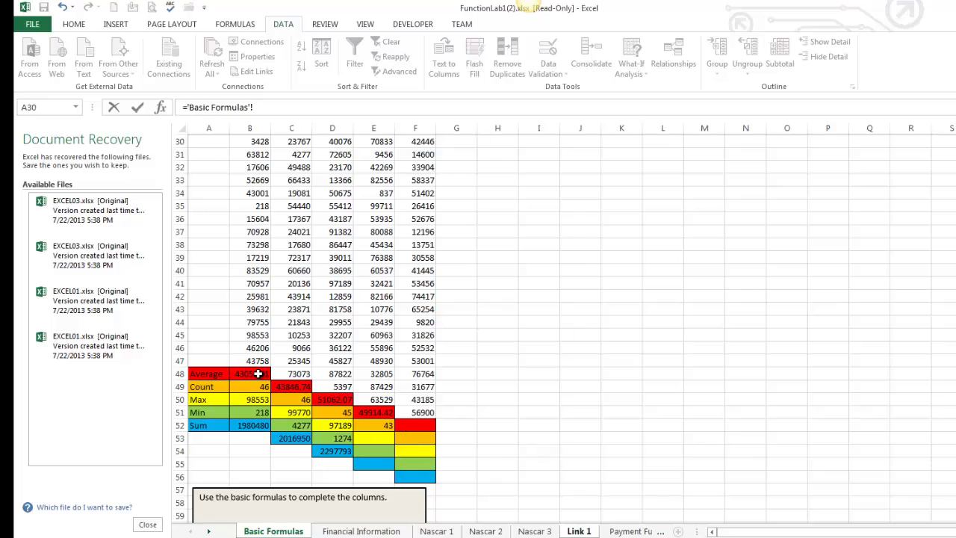
pyautogui.click(257, 374)
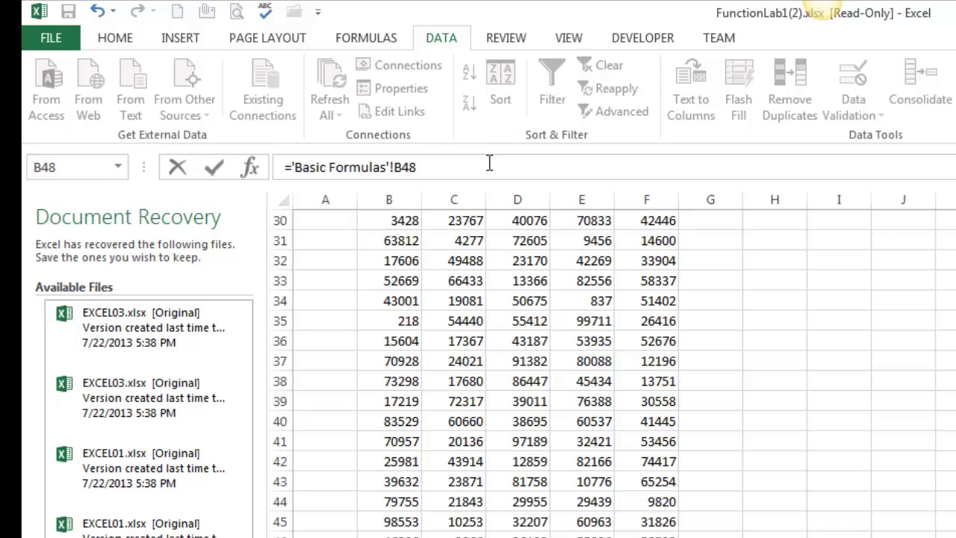
pyautogui.press('Return')
# Review the A3 link formula and trace it to source cell B48 with Ctrl+[.
pyautogui.click(319, 258)
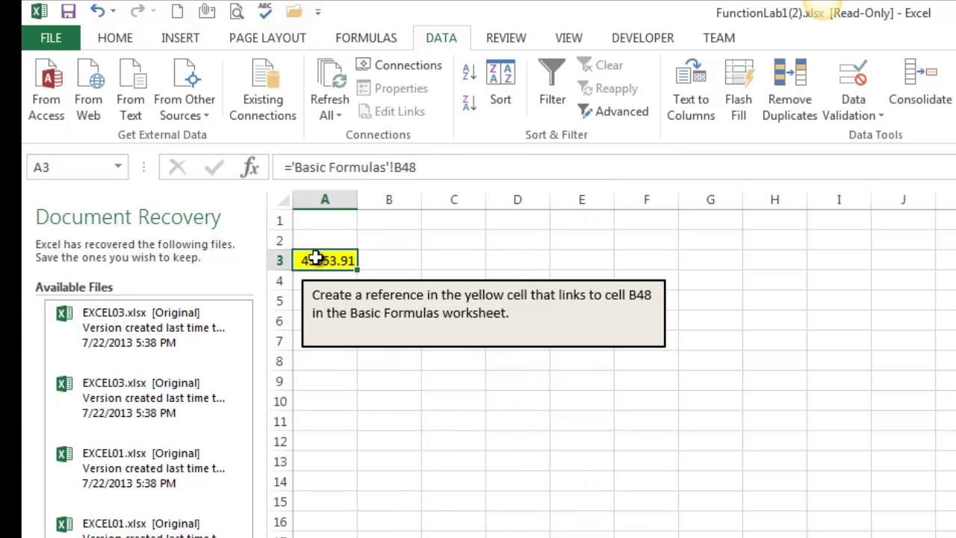
pyautogui.moveTo(292, 167); pyautogui.dragTo(394, 167)
pyautogui.click(395, 167)
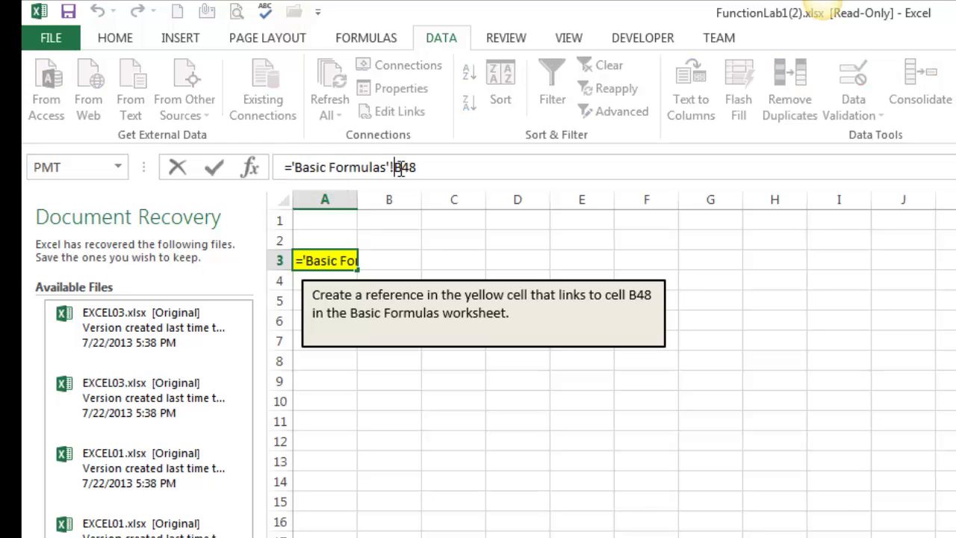
pyautogui.press('Escape')
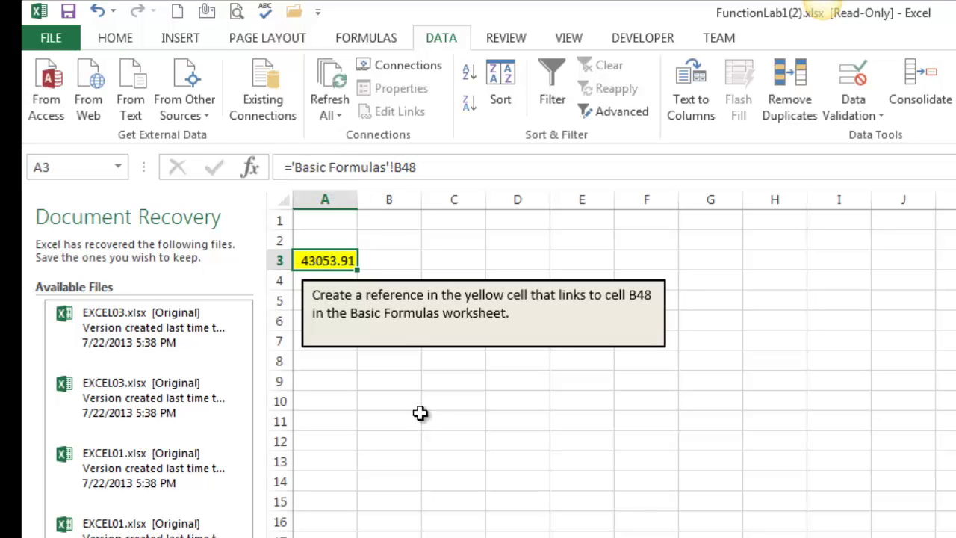
pyautogui.click(414, 421)
pyautogui.click(332, 260)
pyautogui.hotkey('ctrl', '[')
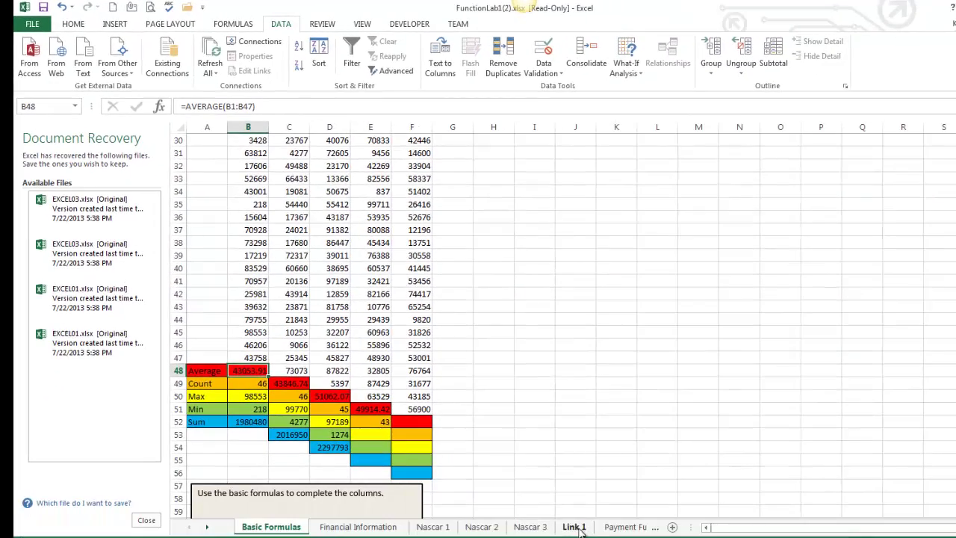
pyautogui.click(575, 527)
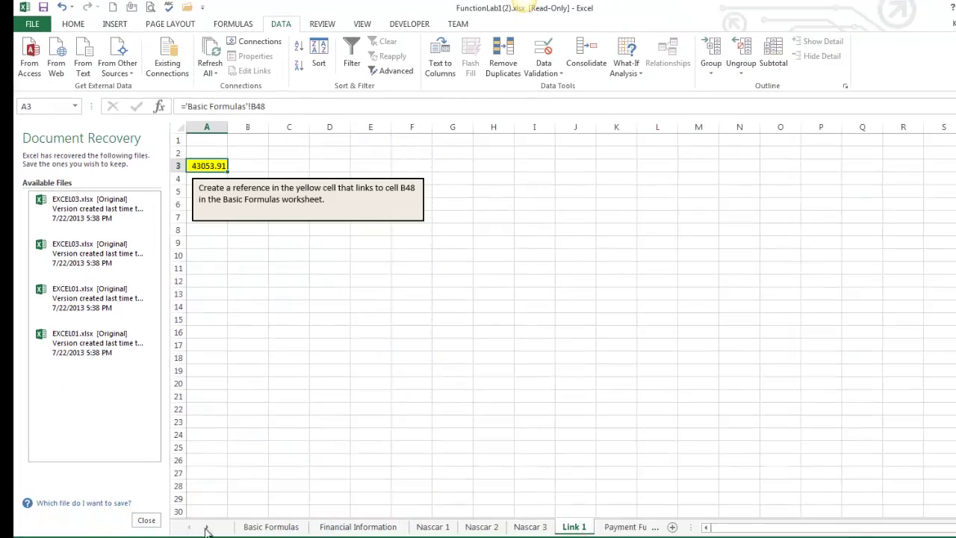
pyautogui.click(207, 527)
# Go to the Payment Function 1 sheet, select B8 and show the Formulas tools.
pyautogui.click(447, 526)
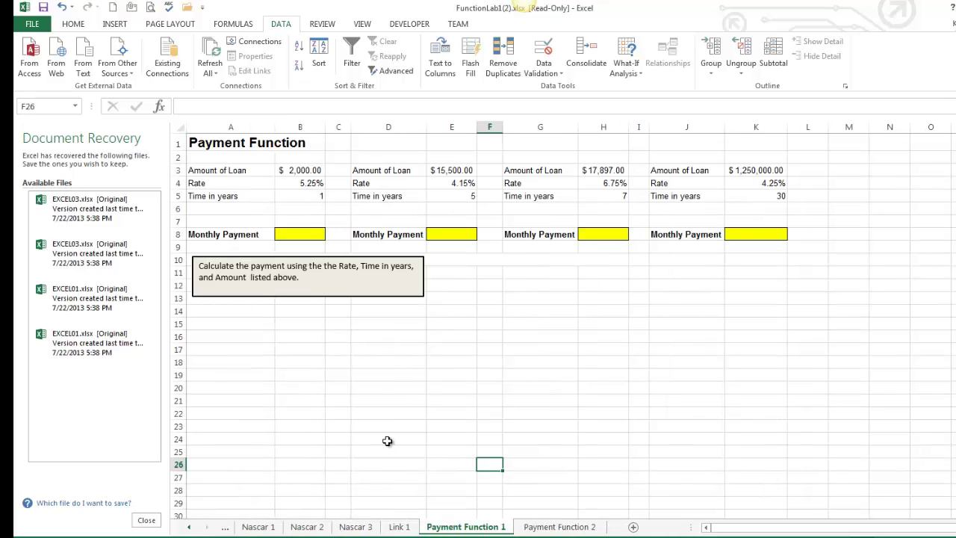
pyautogui.click(298, 237)
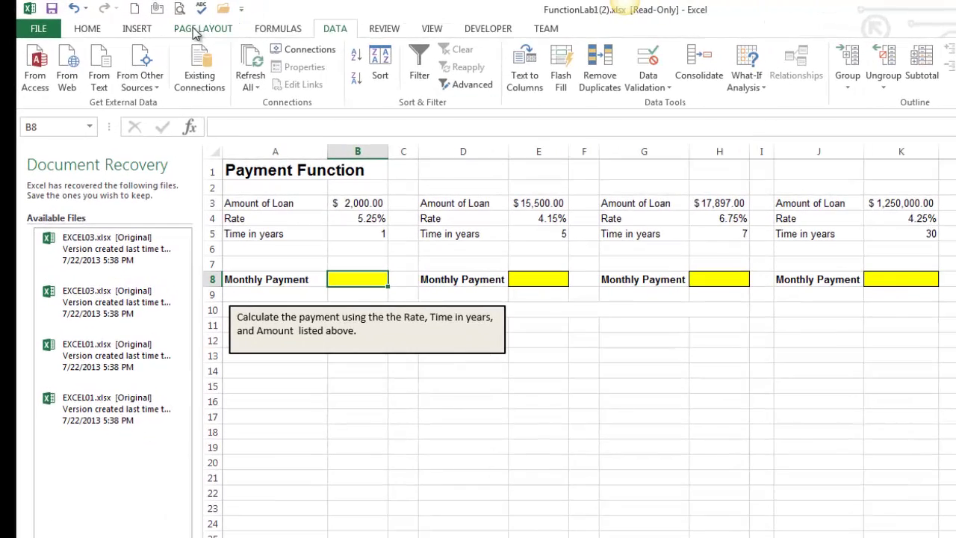
pyautogui.click(278, 29)
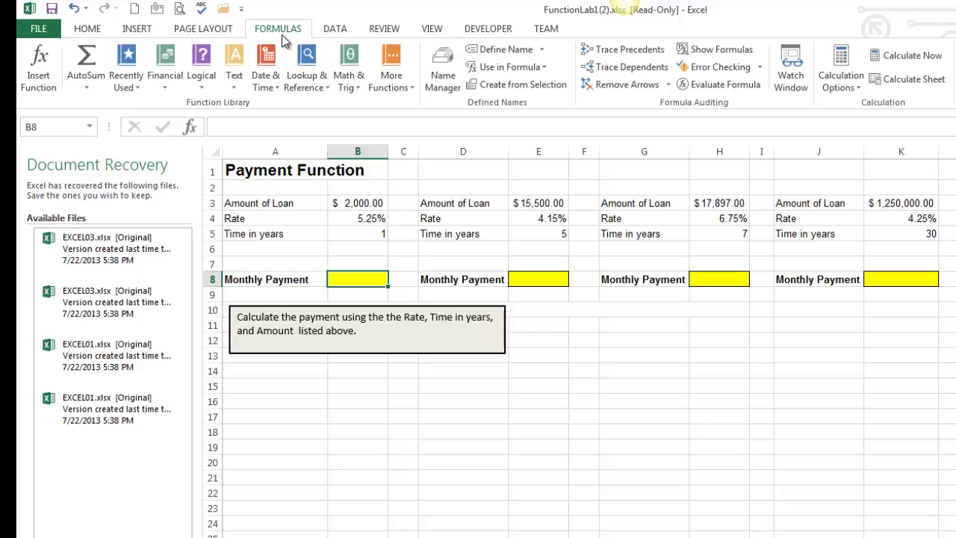
# Insert the PMT function into B8 from the Financial function list.
pyautogui.click(166, 85)
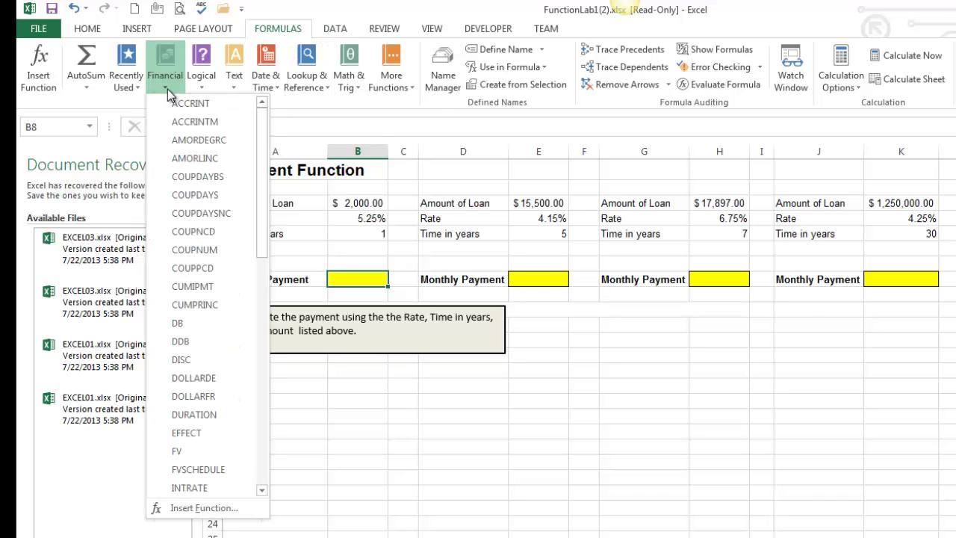
pyautogui.moveTo(261, 202); pyautogui.dragTo(288, 512)
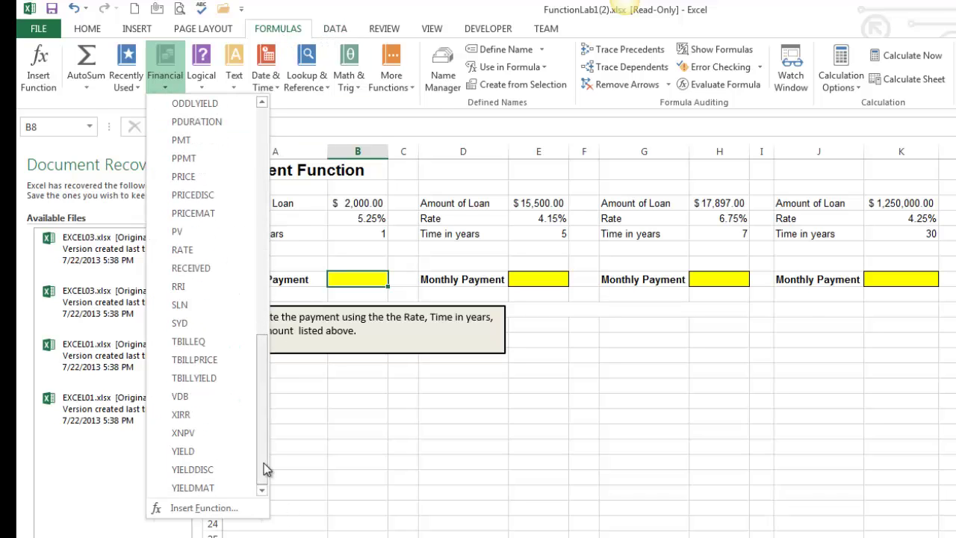
pyautogui.click(202, 138)
pyautogui.moveTo(420, 198); pyautogui.dragTo(603, 332)
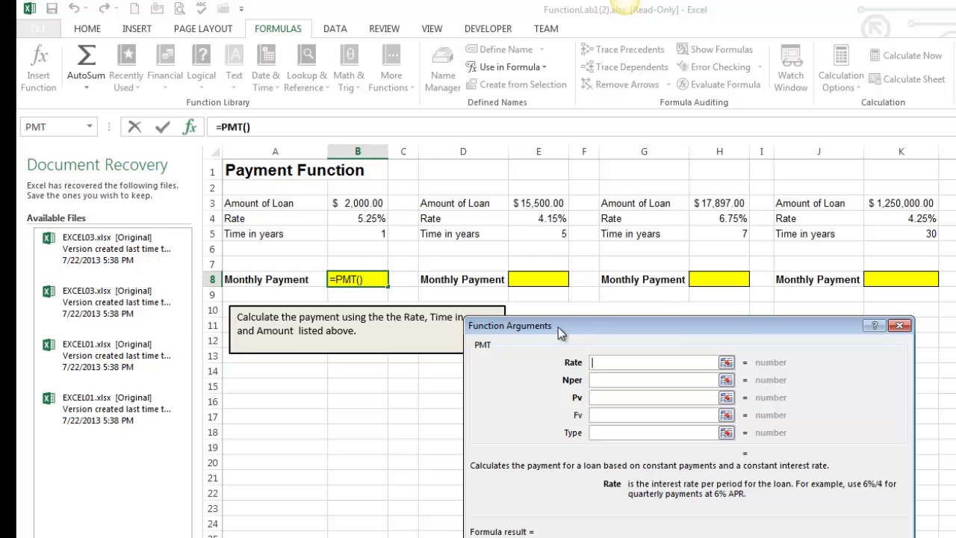
pyautogui.moveTo(532, 322)
pyautogui.mouseDown()
pyautogui.moveTo(624, 324)
pyautogui.moveTo(528, 319)
pyautogui.mouseUp()
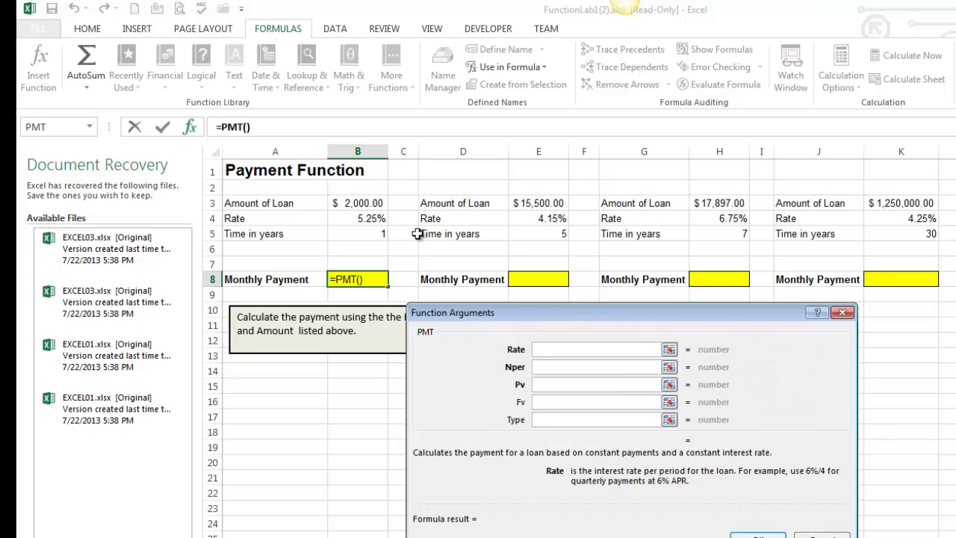
# Set PMT arguments Rate B4/12, Nper B5*12, Pv B3, giving ($171.44).
pyautogui.click(367, 218)
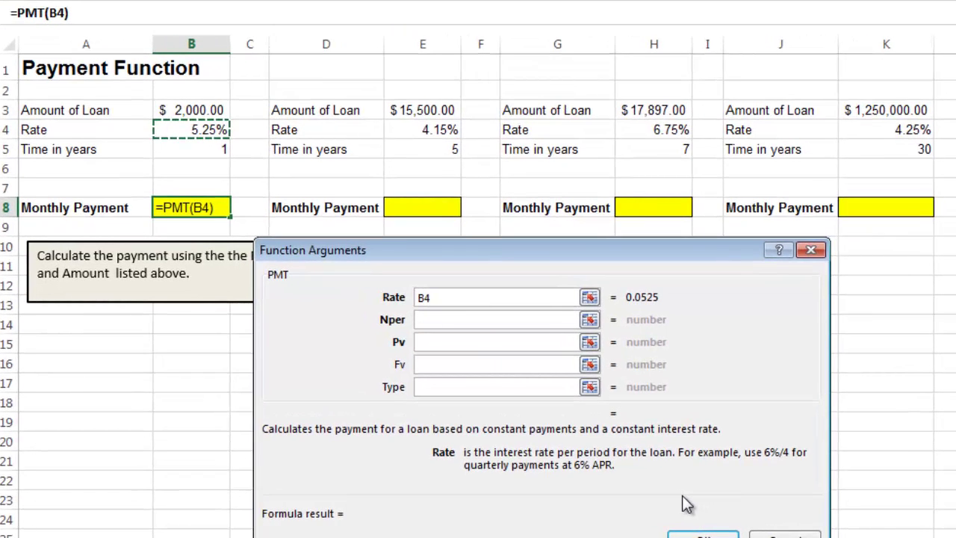
pyautogui.write('/12')
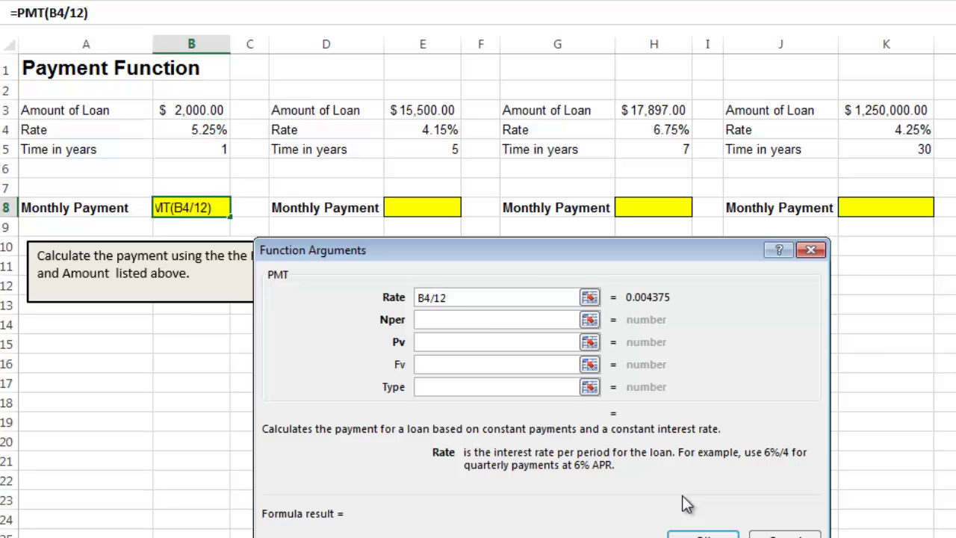
pyautogui.press('Tab')
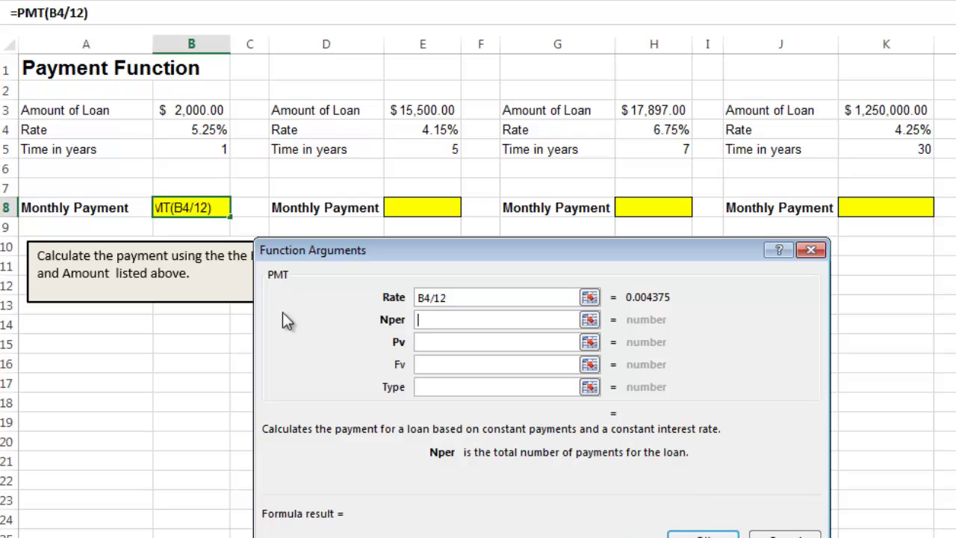
pyautogui.click(215, 151)
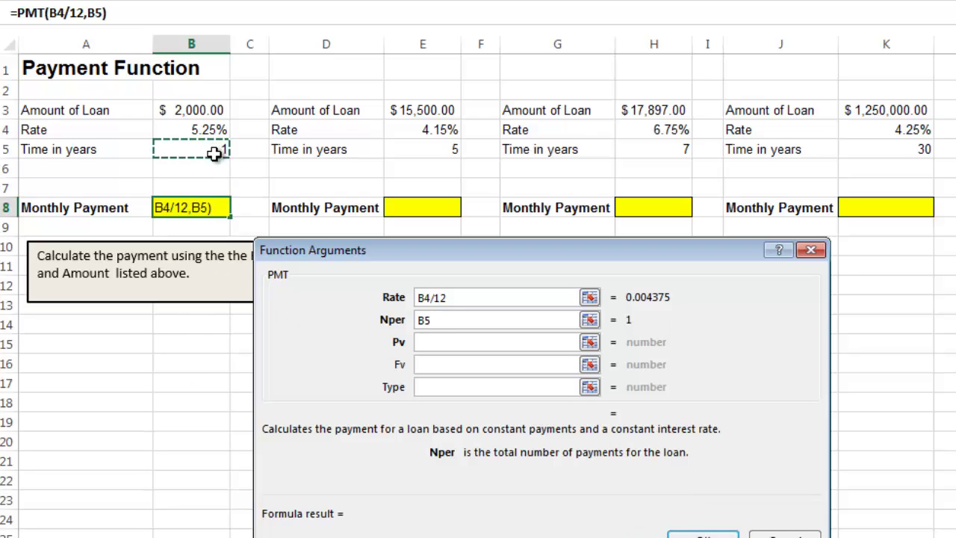
pyautogui.write('+12')
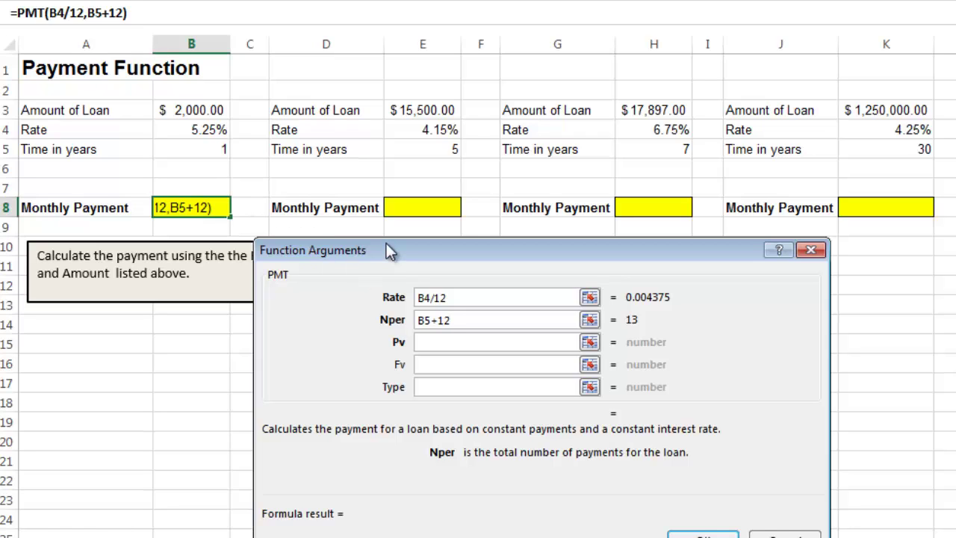
pyautogui.press('BackSpace')
pyautogui.press('BackSpace')
pyautogui.press('BackSpace')
pyautogui.write('*12')
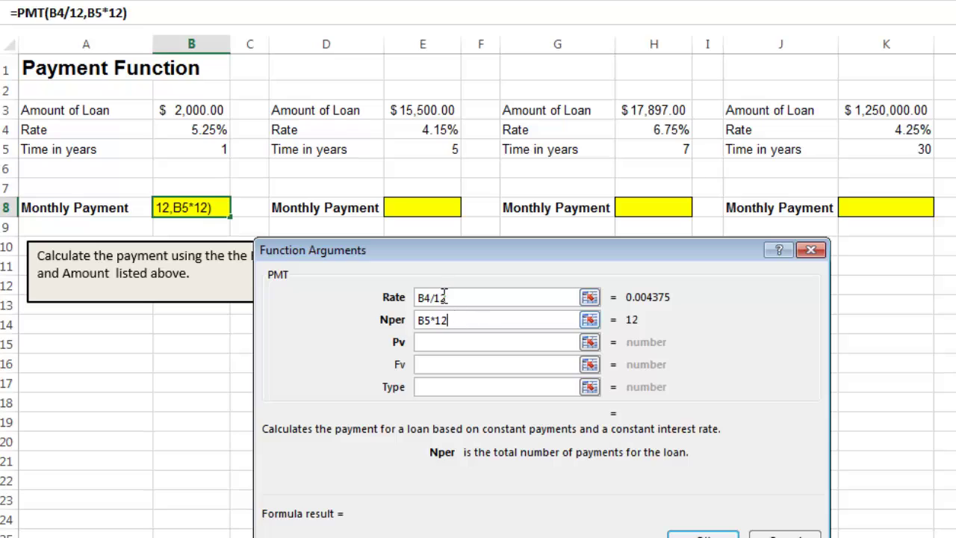
pyautogui.click(499, 338)
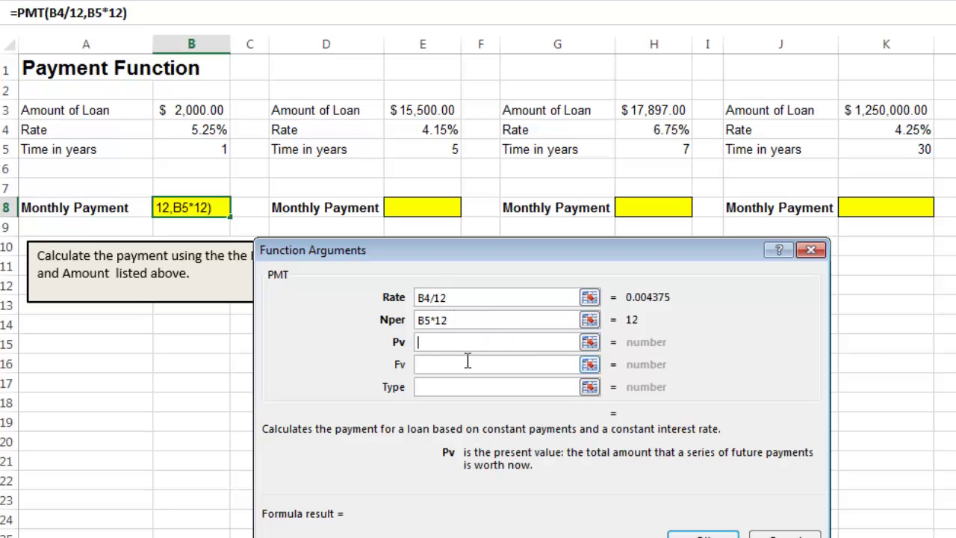
pyautogui.click(193, 111)
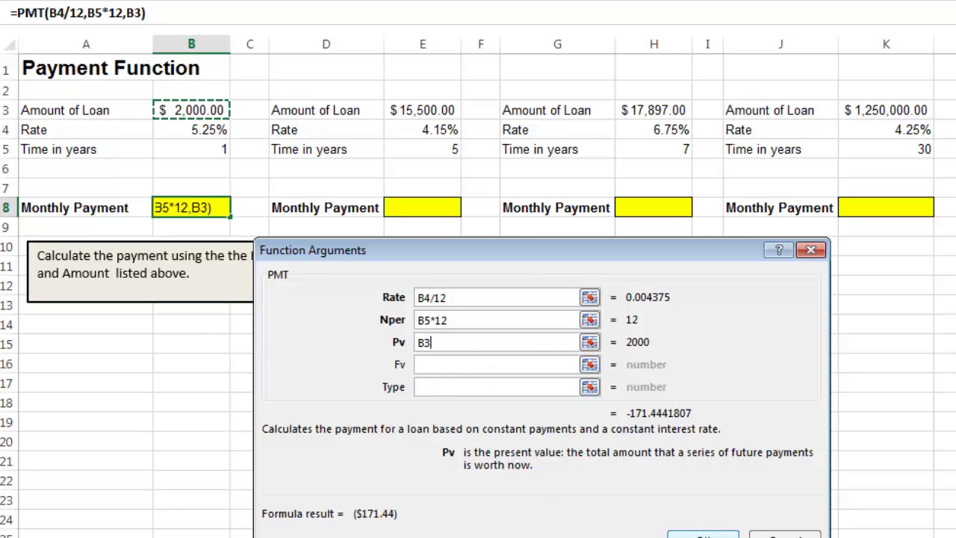
pyautogui.click(702, 534)
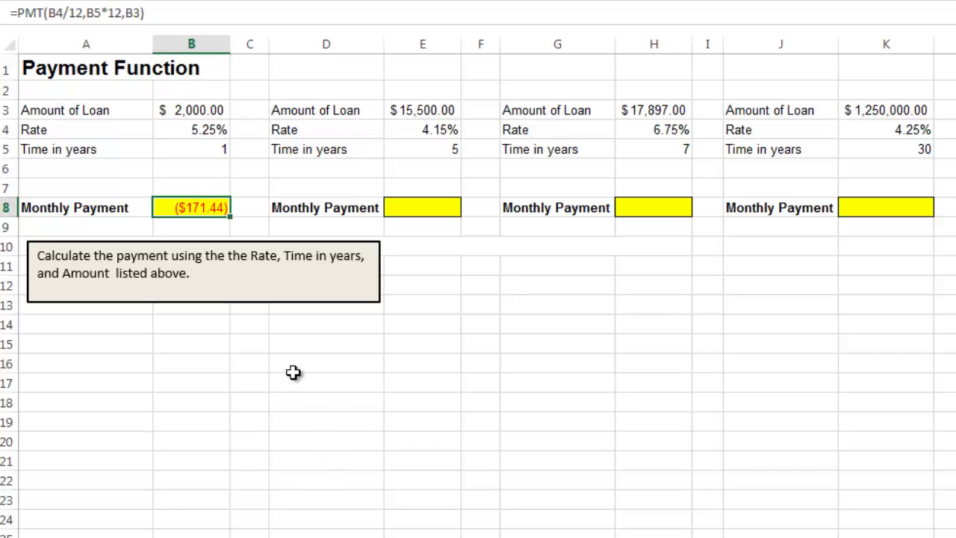
# Enter =PMT(E4/12,E5*12,E3) in E8, giving ($286.51).
pyautogui.click(450, 209)
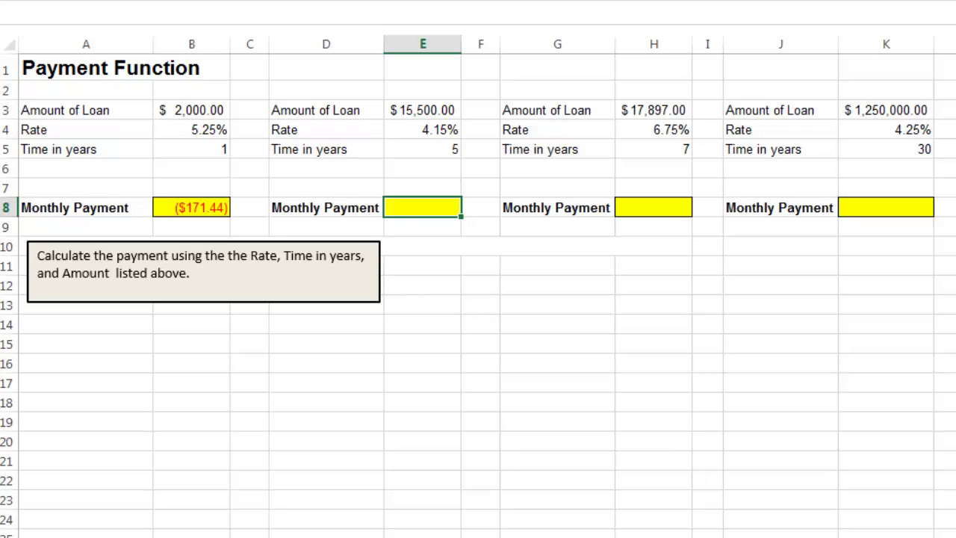
pyautogui.moveTo(71, 145); pyautogui.dragTo(71, 448)
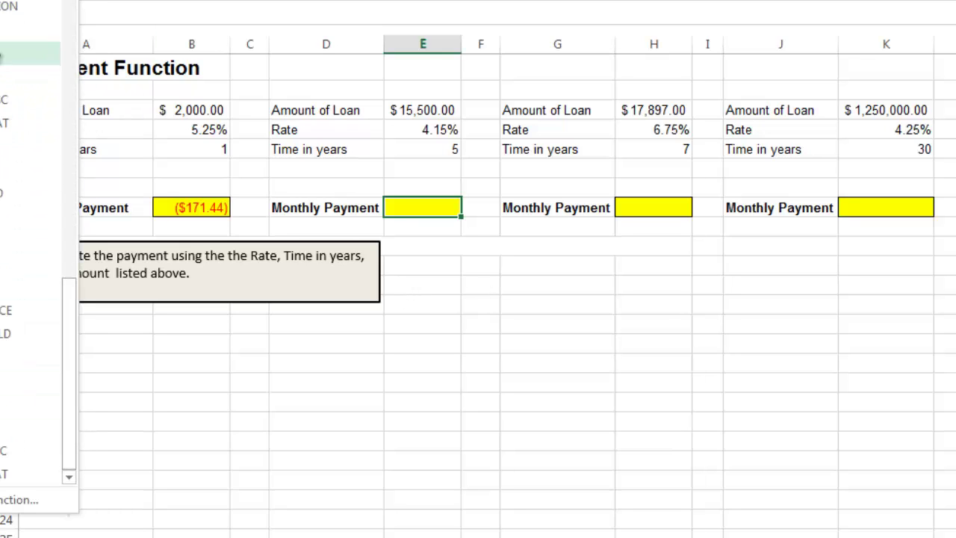
pyautogui.click(15, 31)
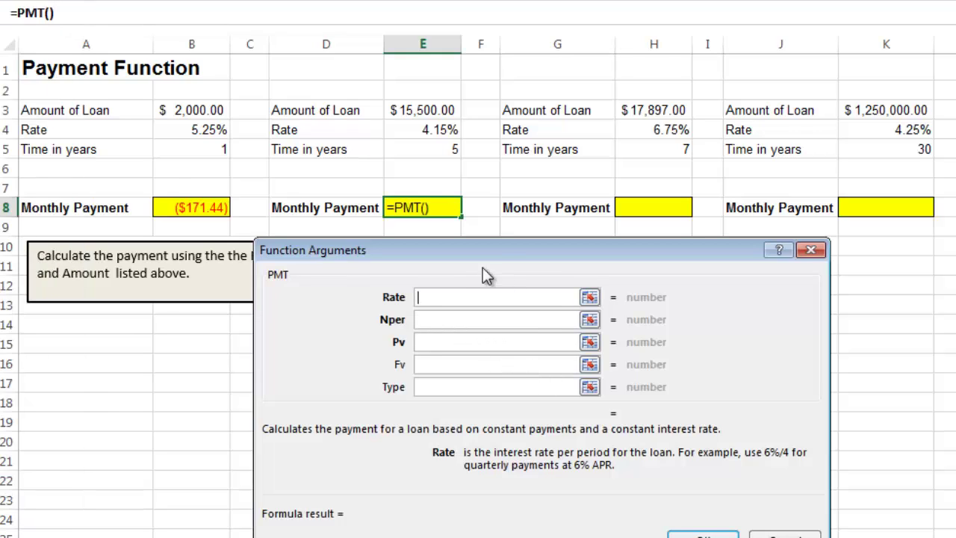
pyautogui.click(429, 129)
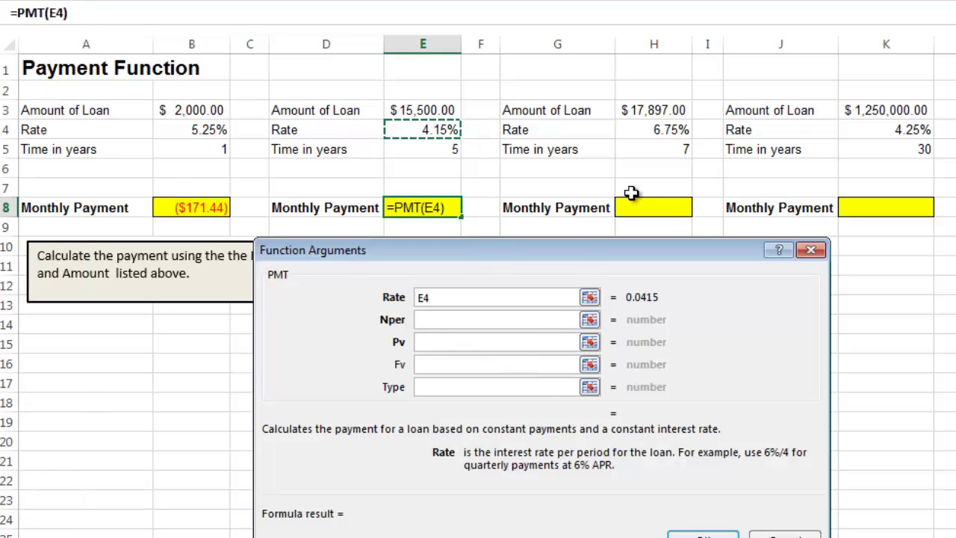
pyautogui.write('/12')
pyautogui.press('Tab')
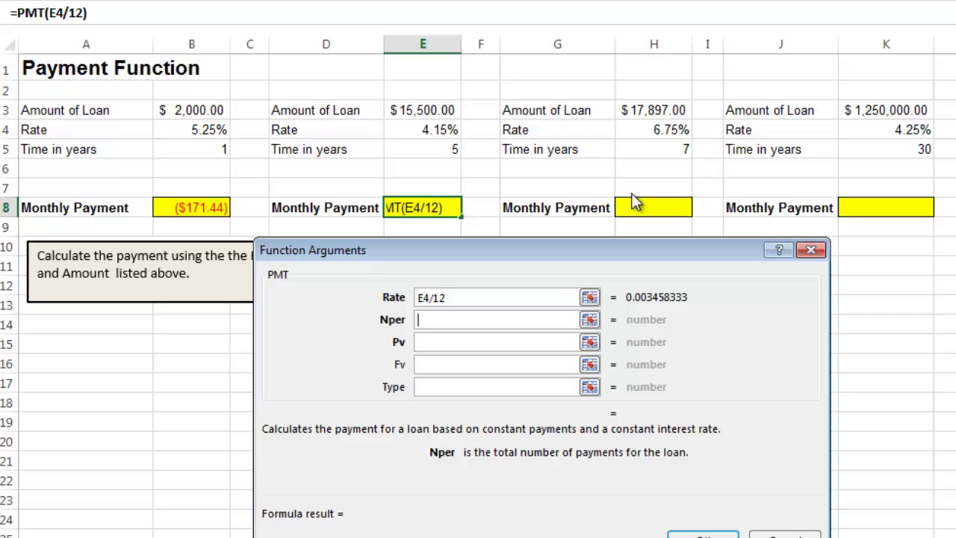
pyautogui.click(443, 151)
pyautogui.write('*12')
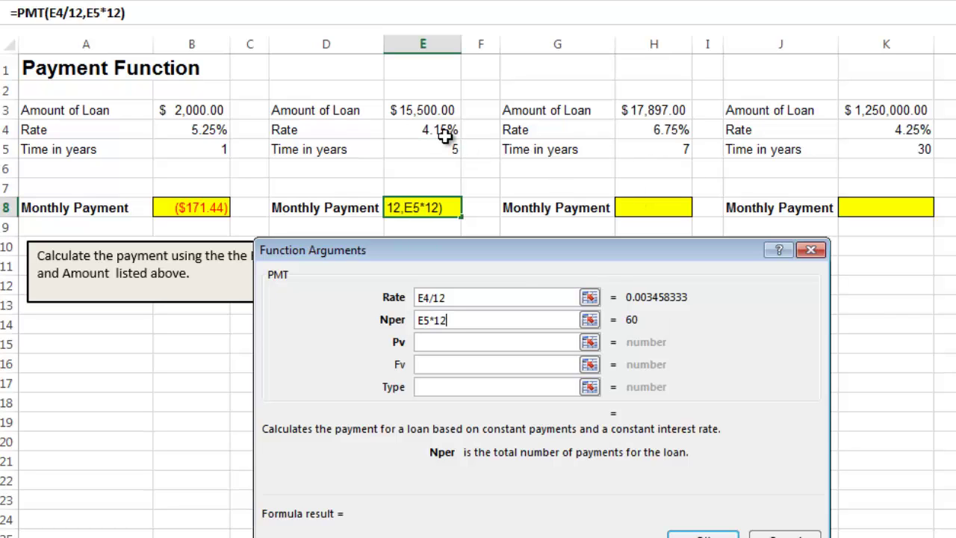
pyautogui.press('Tab')
pyautogui.click(437, 110)
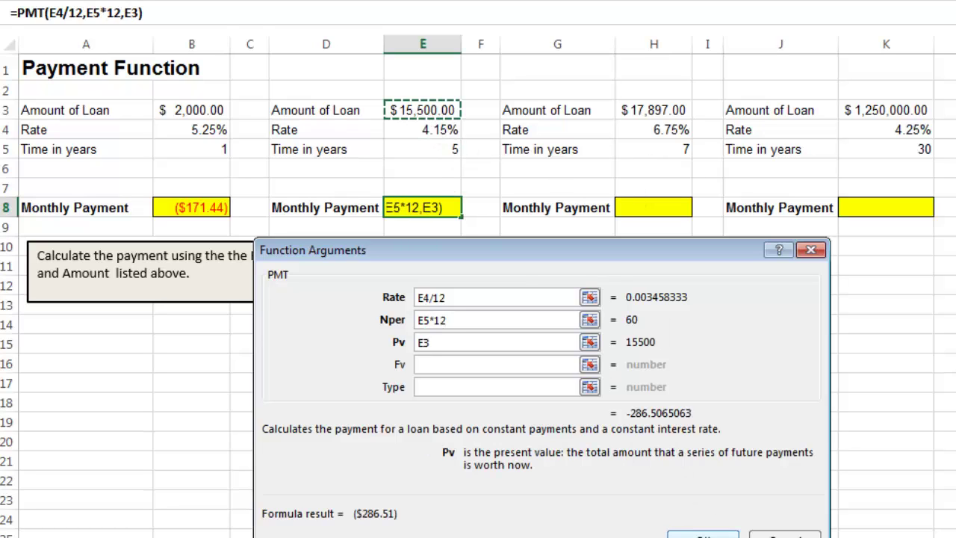
pyautogui.press('Return')
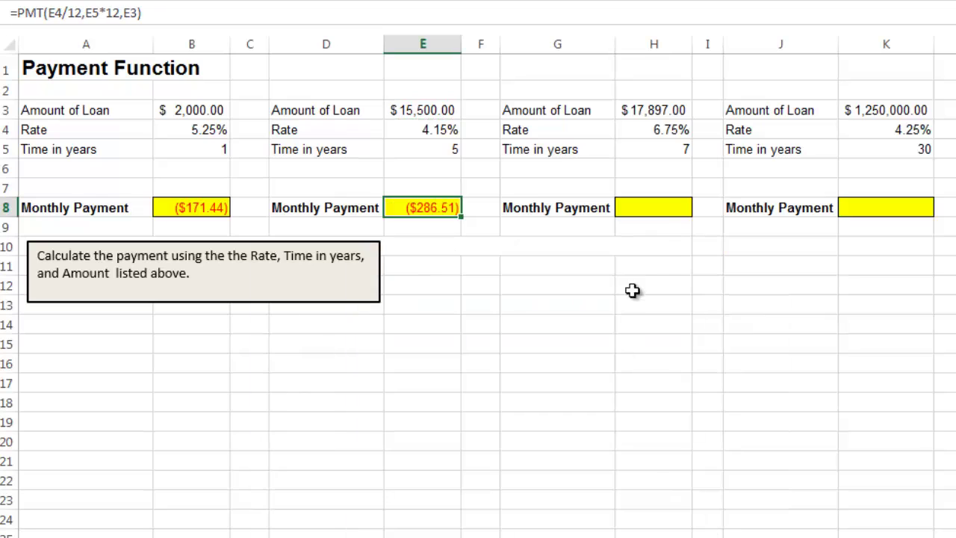
# Enter =PMT(H4/12,H5*12,H3) in H8, giving ($267.93).
pyautogui.click(656, 208)
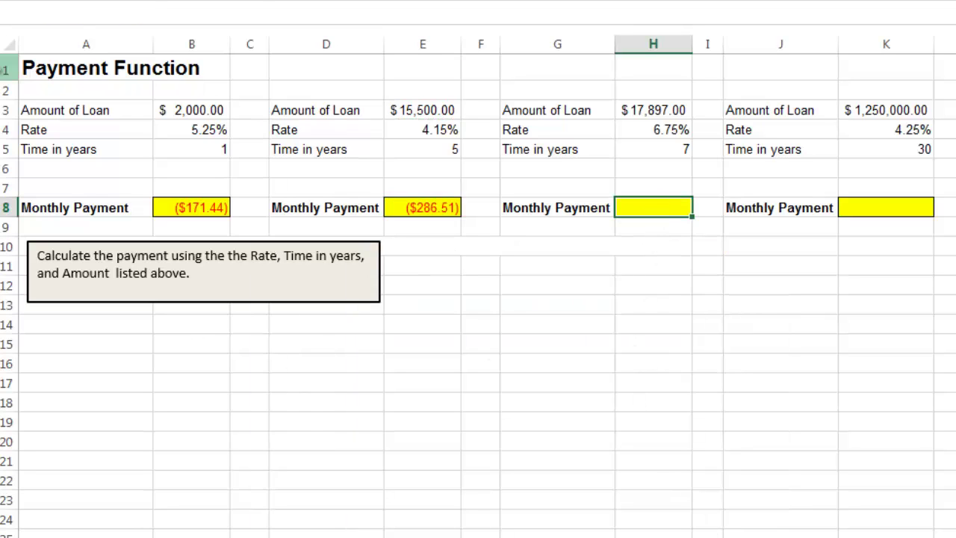
pyautogui.click(75, 3)
pyautogui.moveTo(71, 60); pyautogui.dragTo(71, 474)
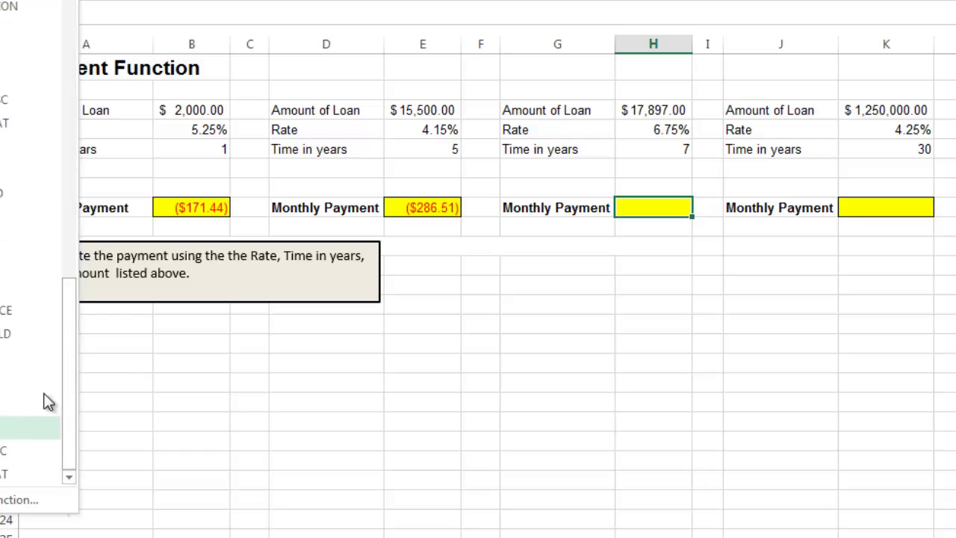
pyautogui.click(7, 43)
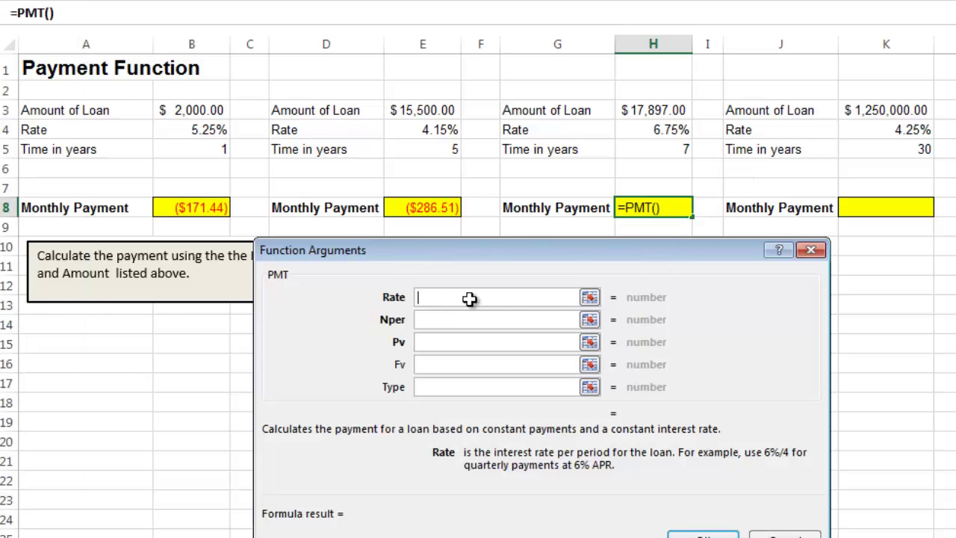
pyautogui.click(657, 129)
pyautogui.write('/12')
pyautogui.press('Tab')
pyautogui.click(641, 155)
pyautogui.write('*12')
pyautogui.press('Tab')
pyautogui.click(652, 106)
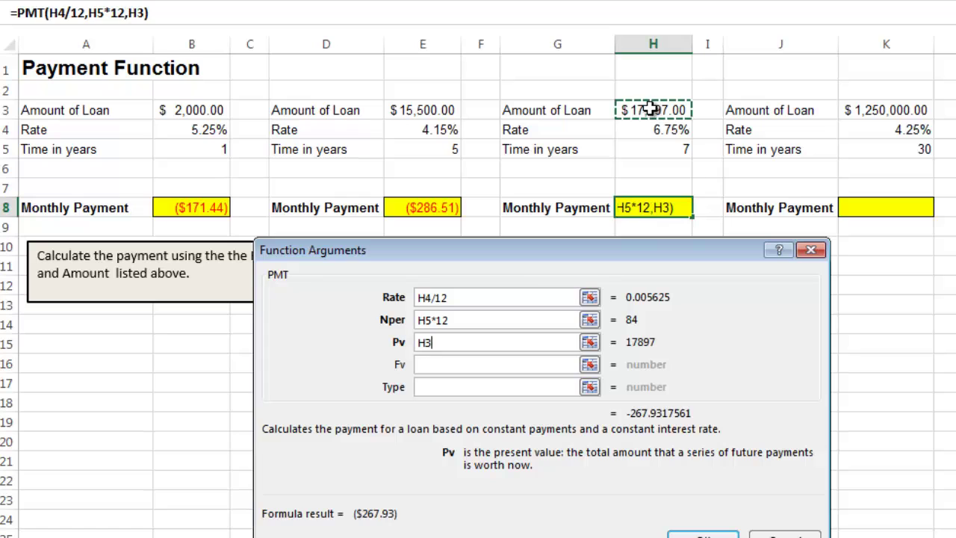
pyautogui.click(690, 535)
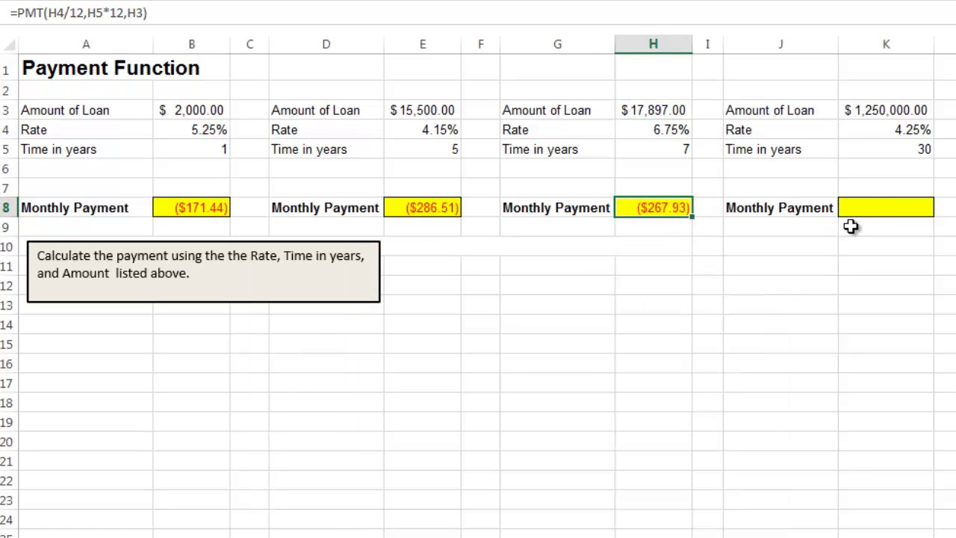
# Enter =PMT(K4/12,K5*12,K3) in K8, giving ($6,149.25).
pyautogui.click(866, 209)
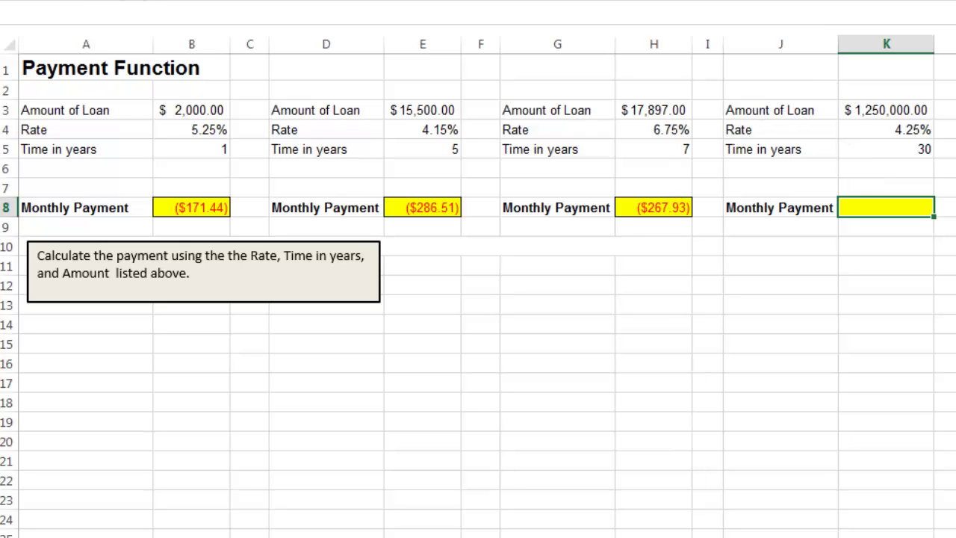
pyautogui.moveTo(69, 186); pyautogui.dragTo(67, 416)
pyautogui.click(44, 30)
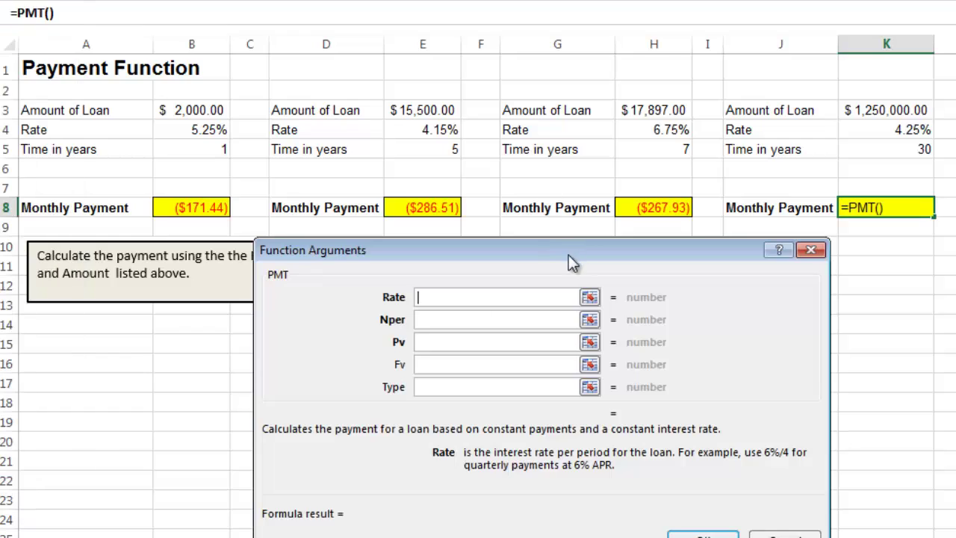
pyautogui.click(918, 128)
pyautogui.write('/12')
pyautogui.press('Tab')
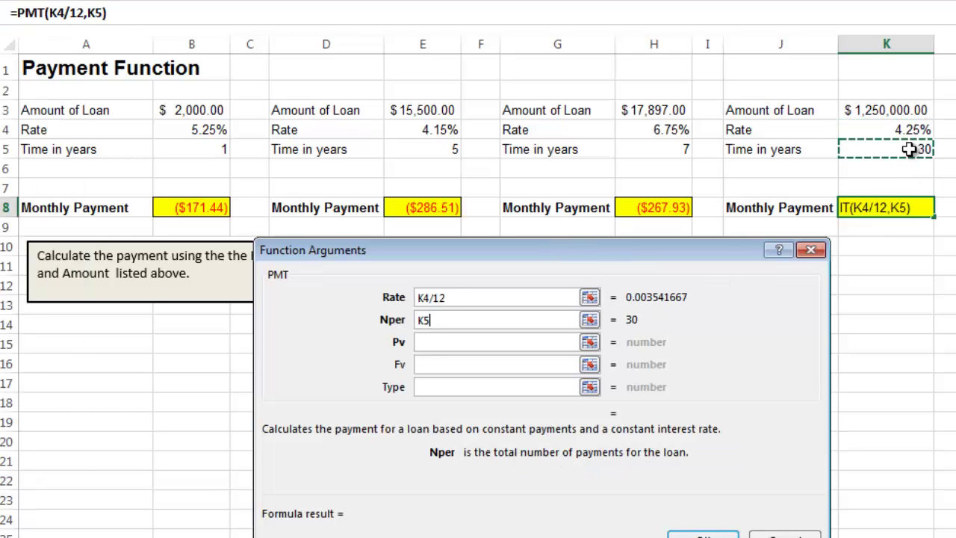
pyautogui.write('*12')
pyautogui.press('Tab')
pyautogui.click(897, 111)
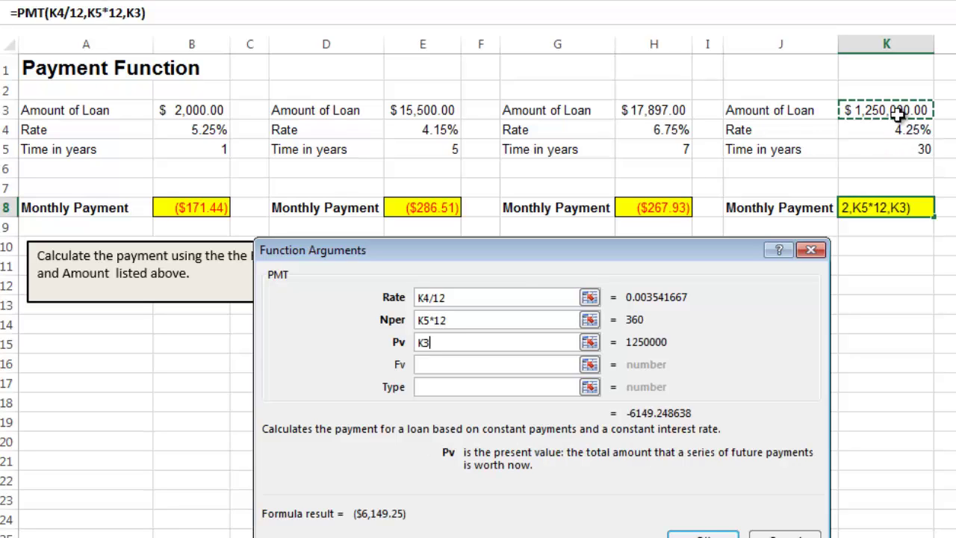
pyautogui.click(705, 533)
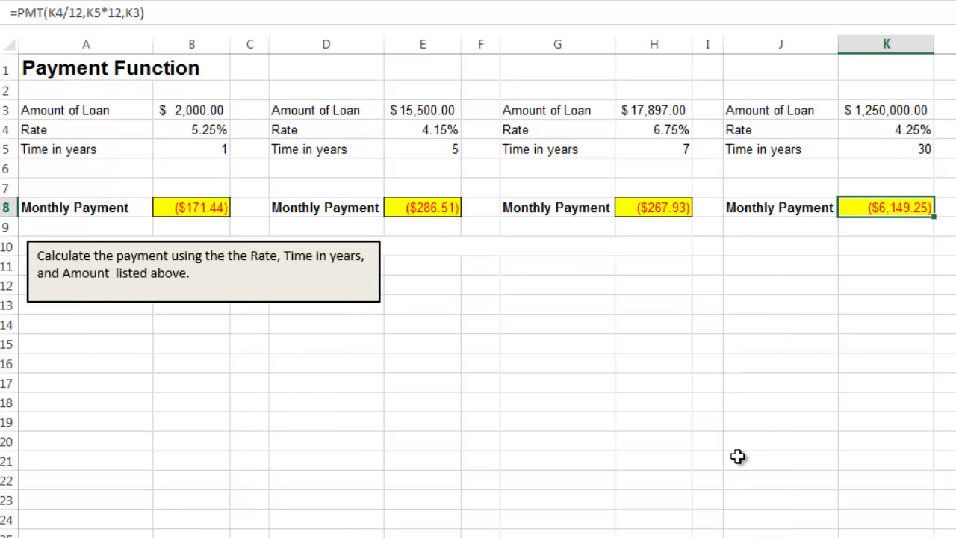
pyautogui.click(100, 209)
pyautogui.click(282, 209)
pyautogui.click(527, 212)
pyautogui.click(747, 208)
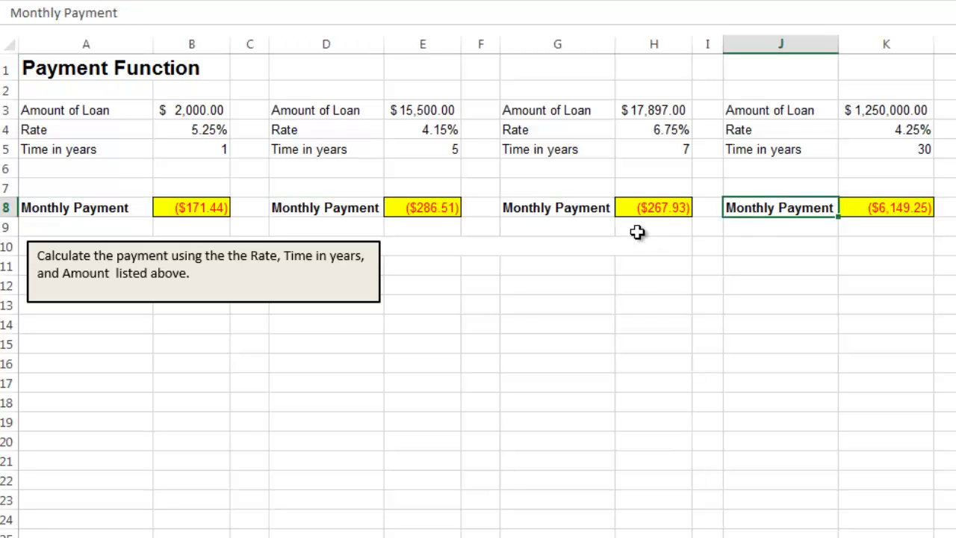
pyautogui.click(189, 209)
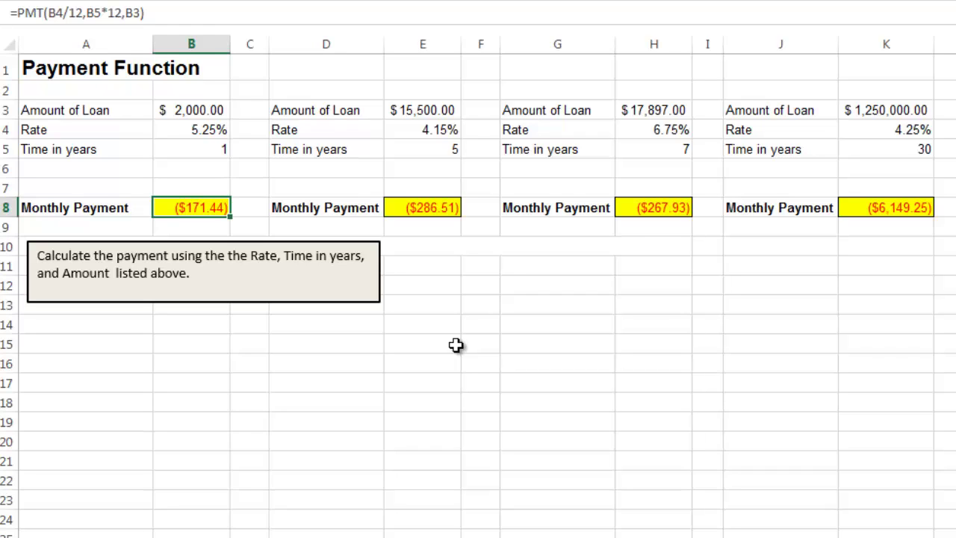
pyautogui.click(19, 13)
pyautogui.press('Return')
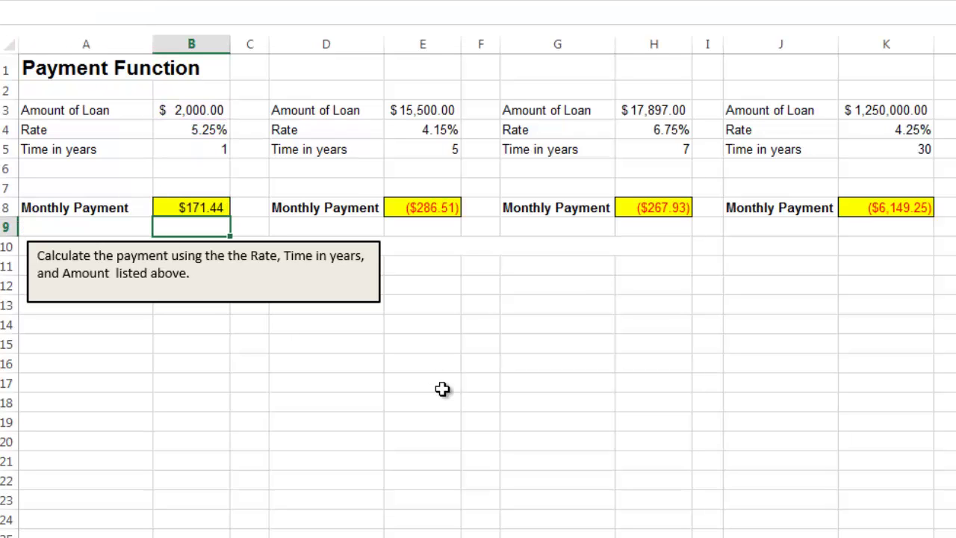
pyautogui.click(172, 210)
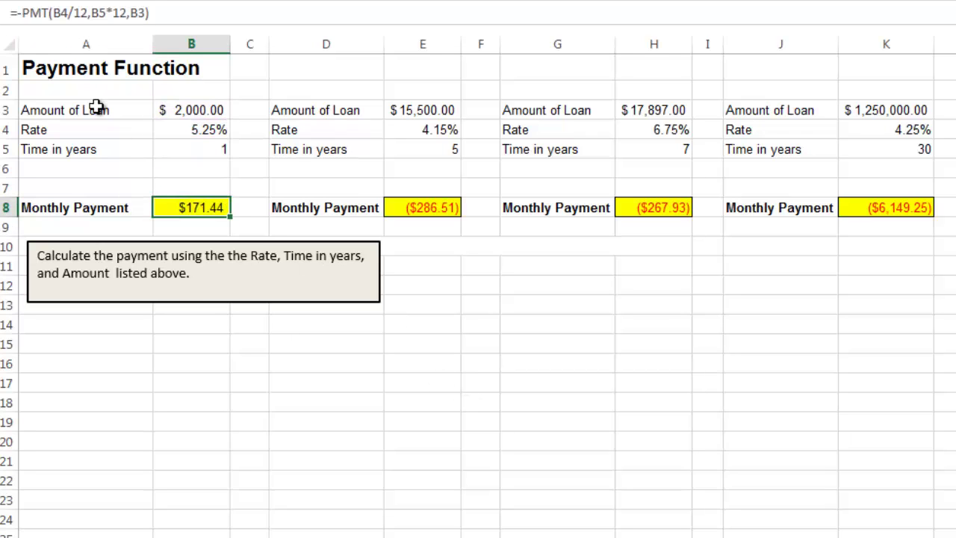
pyautogui.click(38, 25)
pyautogui.press('BackSpace')
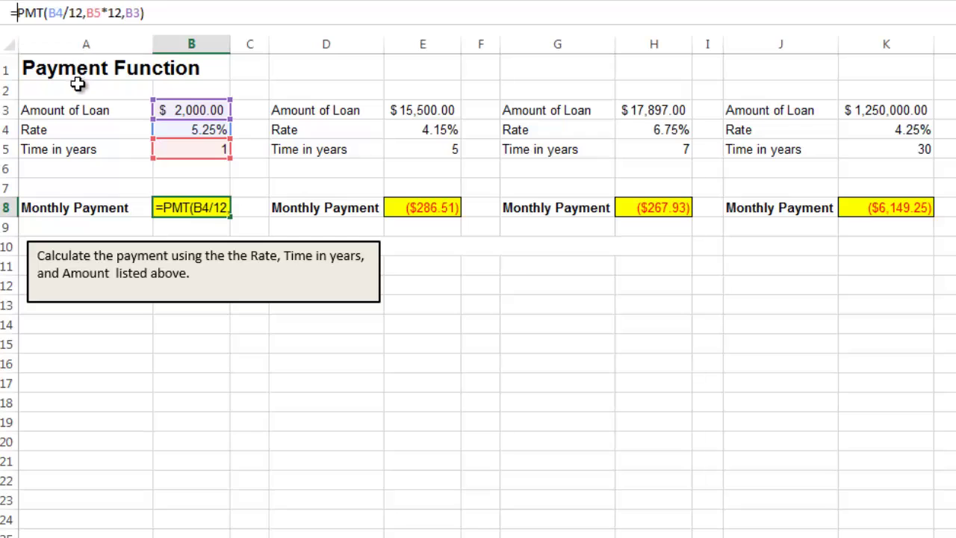
pyautogui.press('Return')
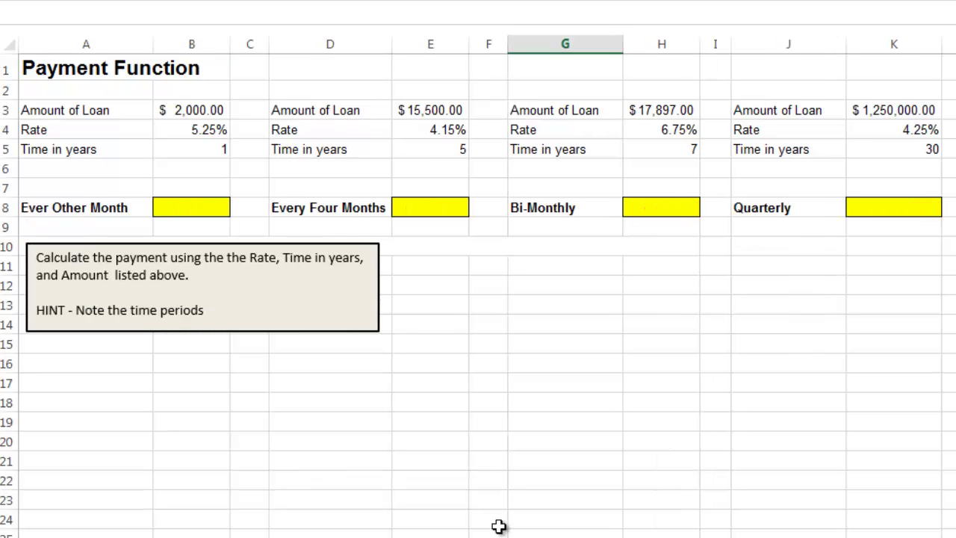
# Select B8 and insert the PMT function from the Financial list.
pyautogui.click(184, 208)
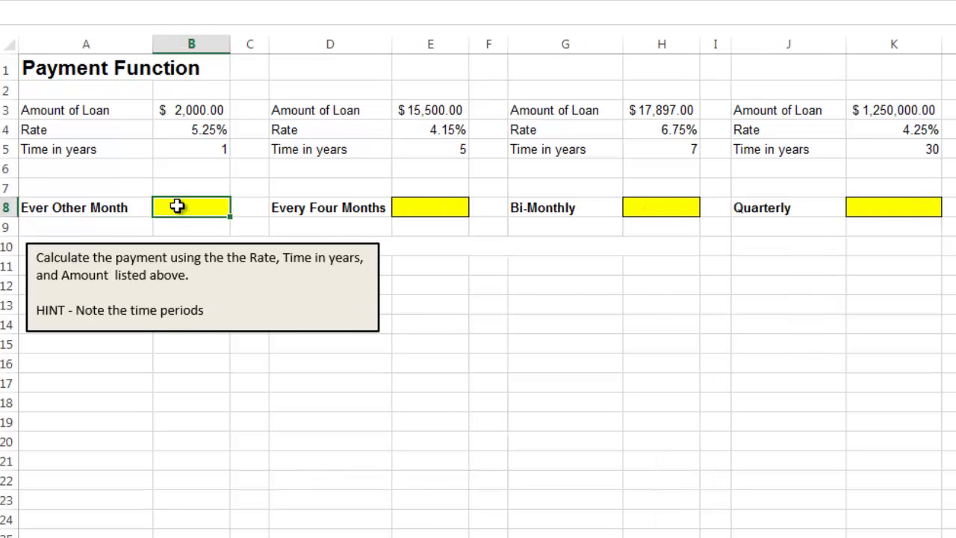
pyautogui.click(60, 7)
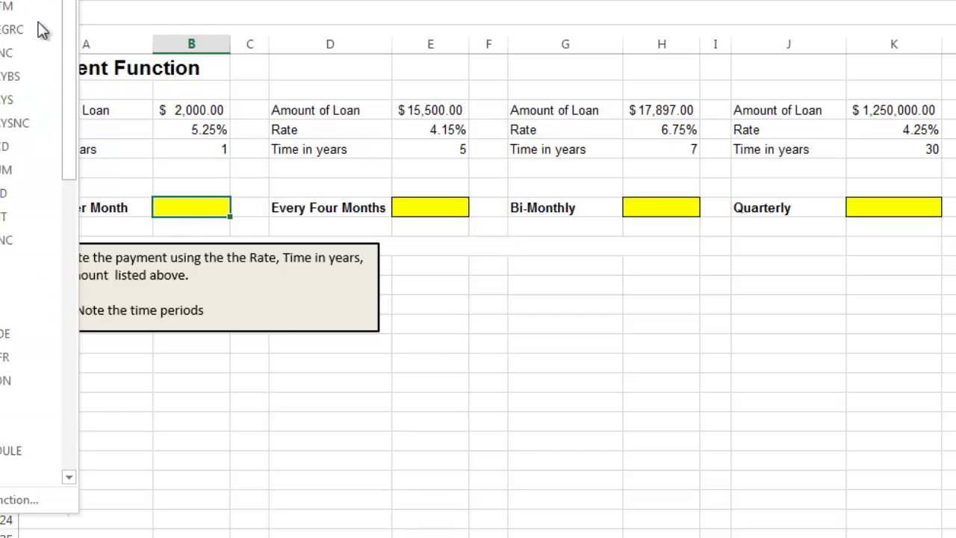
pyautogui.moveTo(70, 89); pyautogui.dragTo(81, 407)
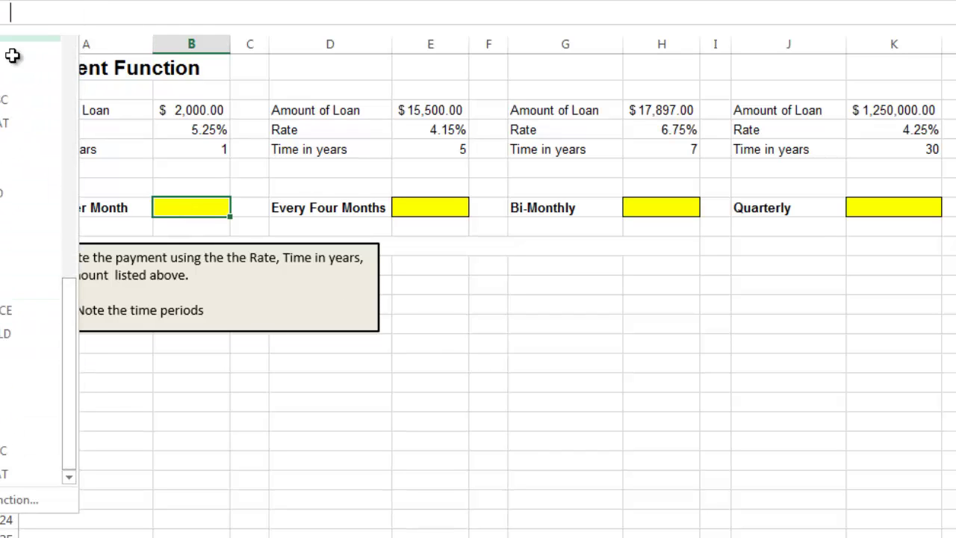
pyautogui.click(16, 31)
# Set PMT arguments Rate B4/6, Nper B5*6, Pv B3, giving ($343.62).
pyautogui.click(213, 129)
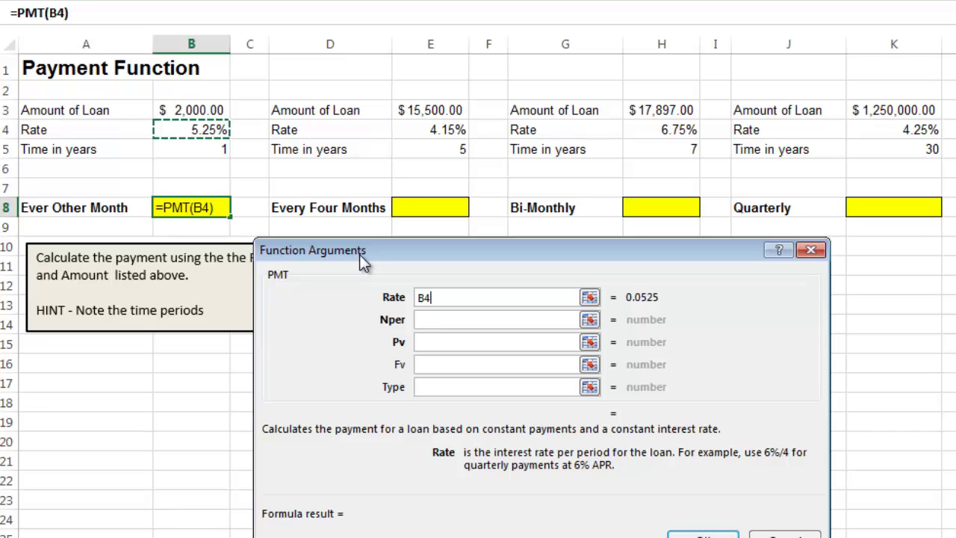
pyautogui.write('/6')
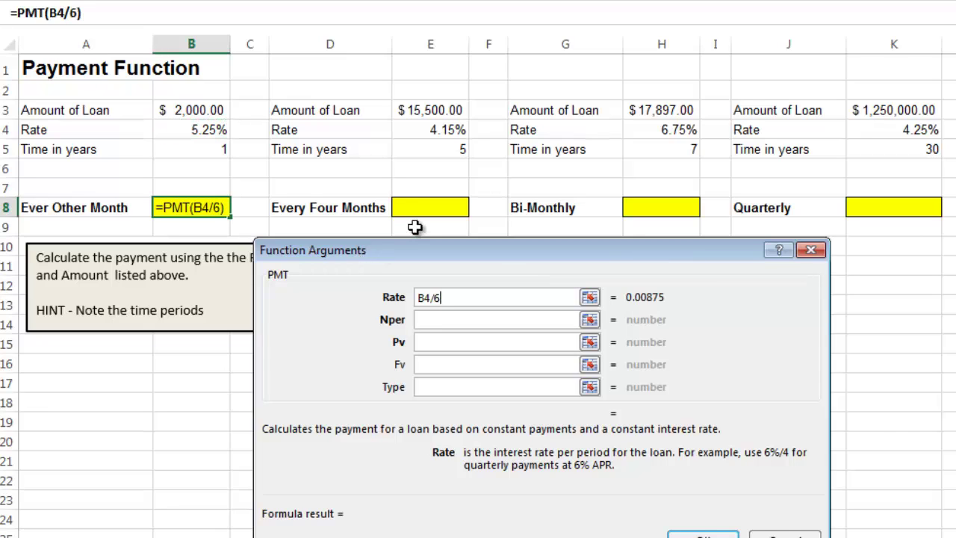
pyautogui.press('Tab')
pyautogui.click(206, 151)
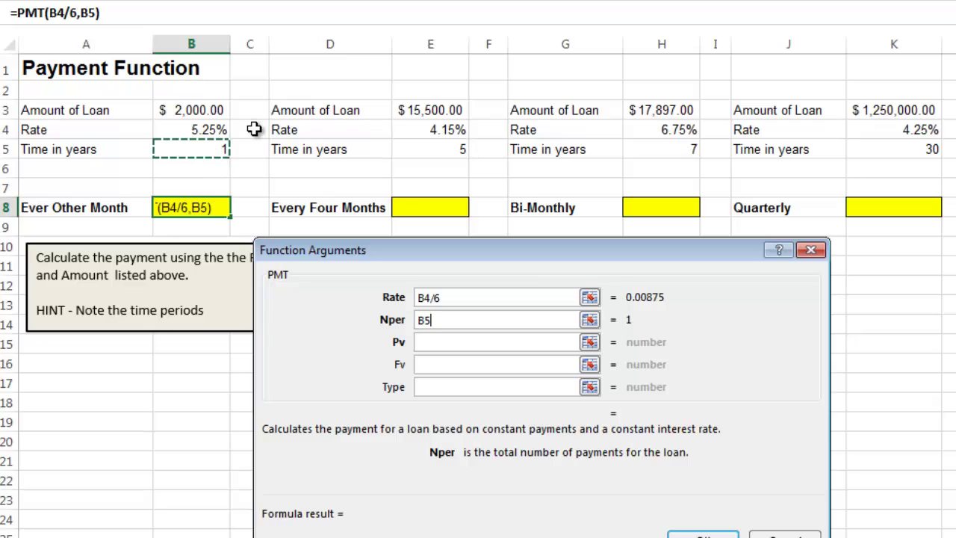
pyautogui.write('*6')
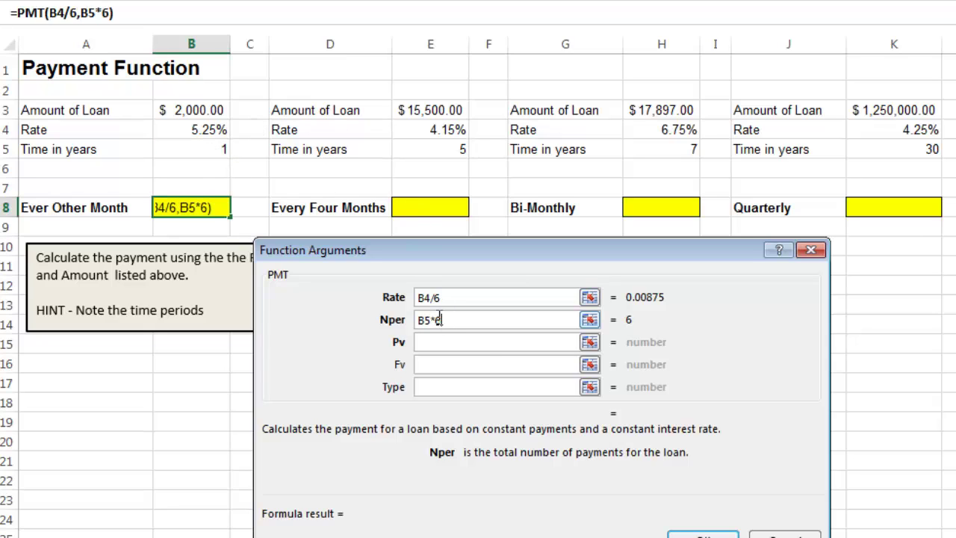
pyautogui.click(465, 343)
pyautogui.click(192, 114)
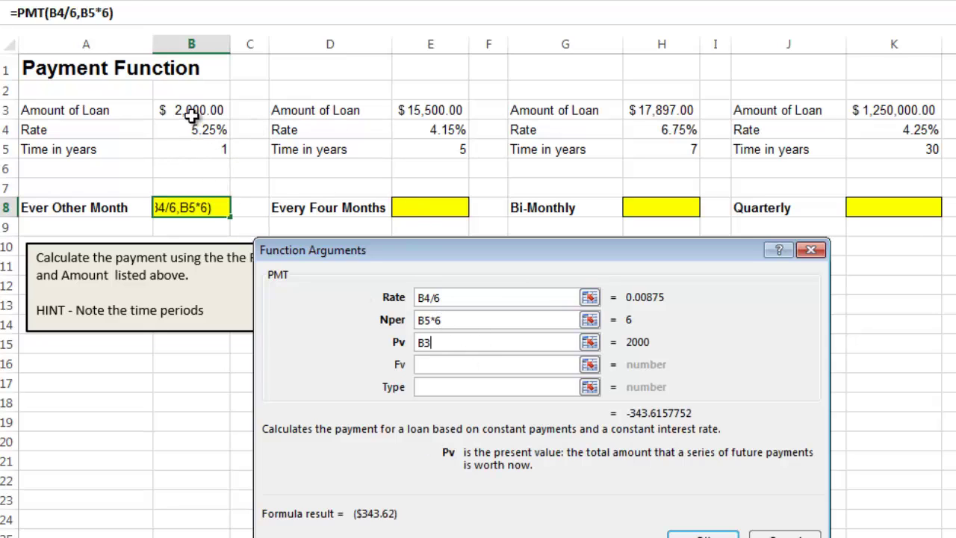
pyautogui.click(669, 533)
pyautogui.click(427, 213)
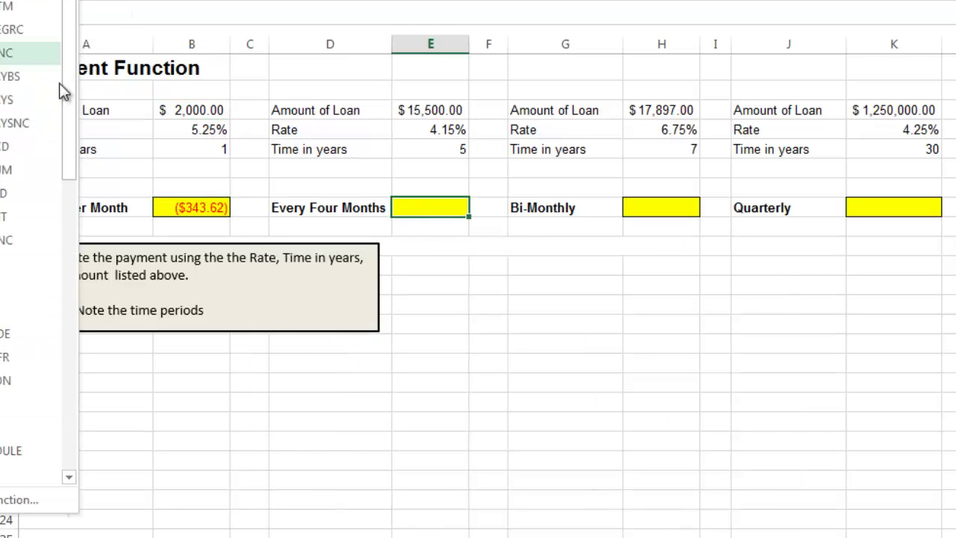
# Enter =PMT(E4/3,E5*3,E3) in E8 for the every-four-months payment.
pyautogui.scroll(-10, 30, 262)
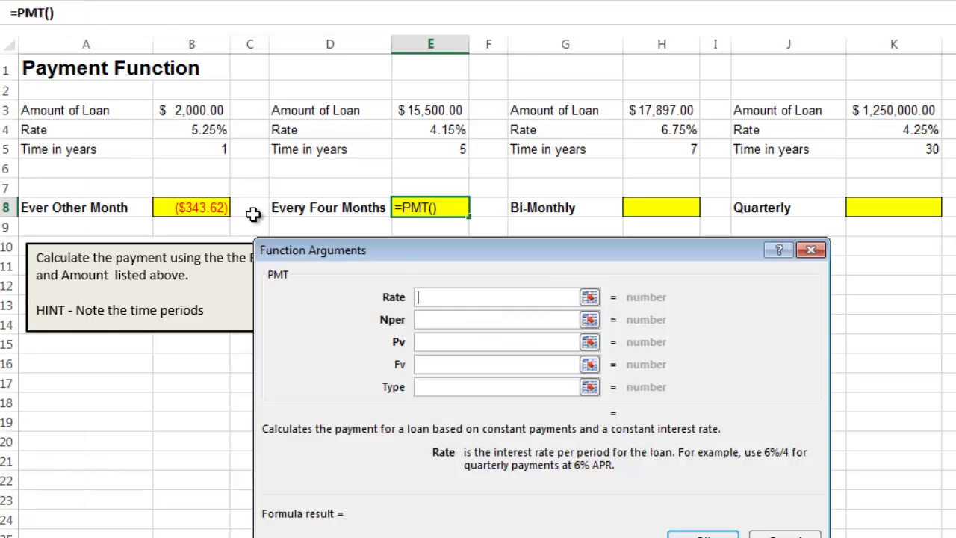
pyautogui.click(4, 26)
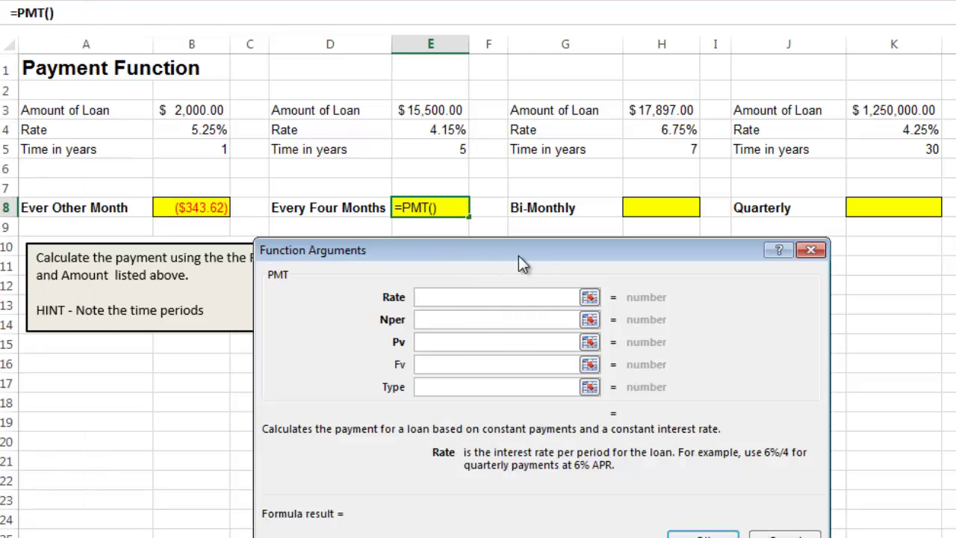
pyautogui.click(448, 131)
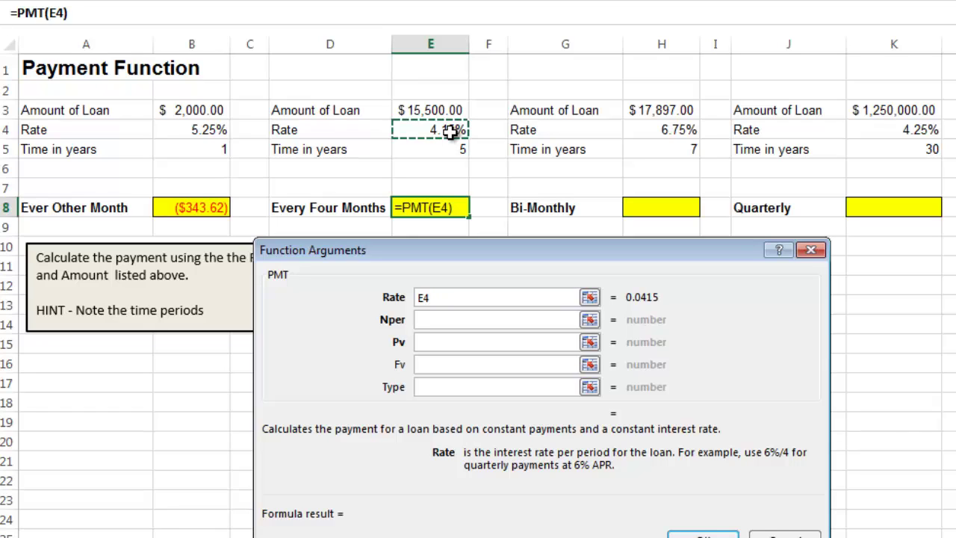
pyautogui.write('/3')
pyautogui.press('Tab')
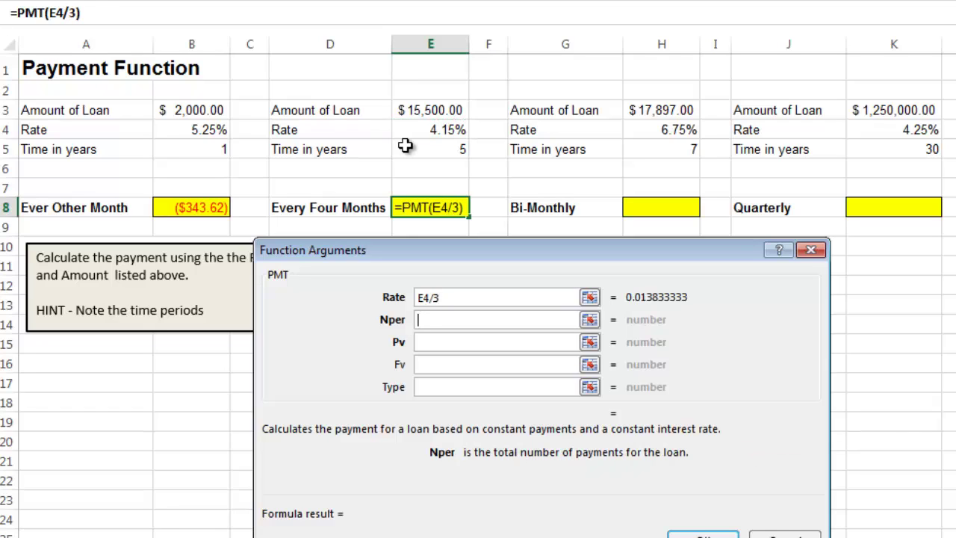
pyautogui.click(443, 149)
pyautogui.write('*3')
pyautogui.press('Tab')
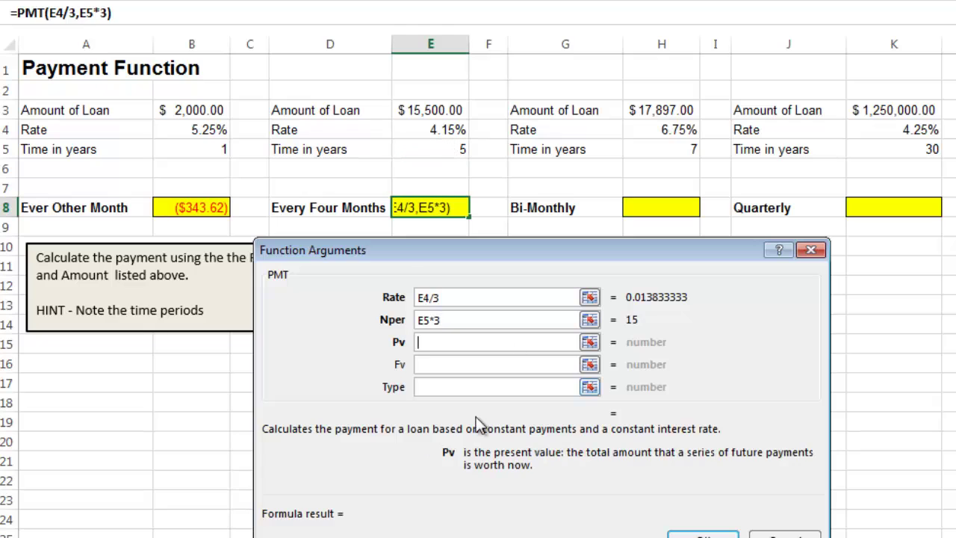
pyautogui.click(433, 108)
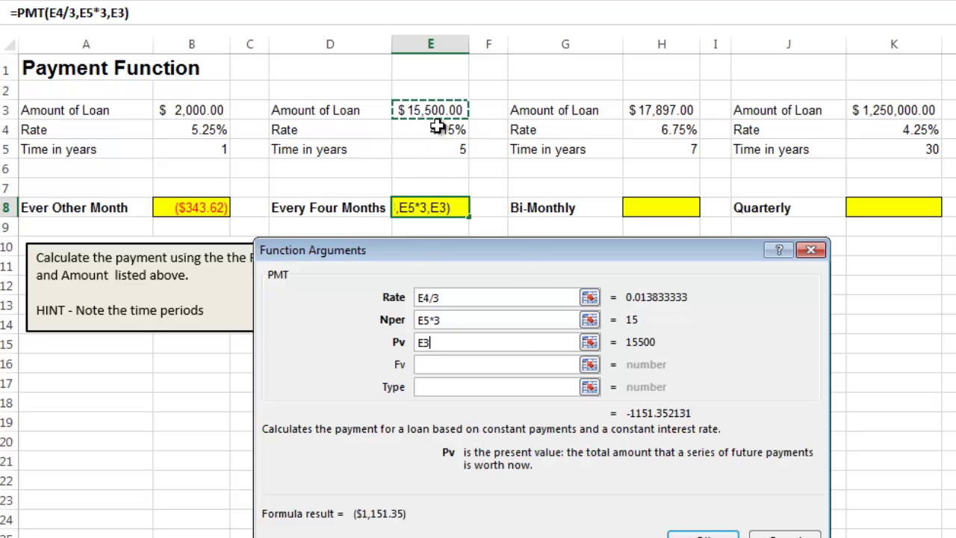
pyautogui.click(708, 529)
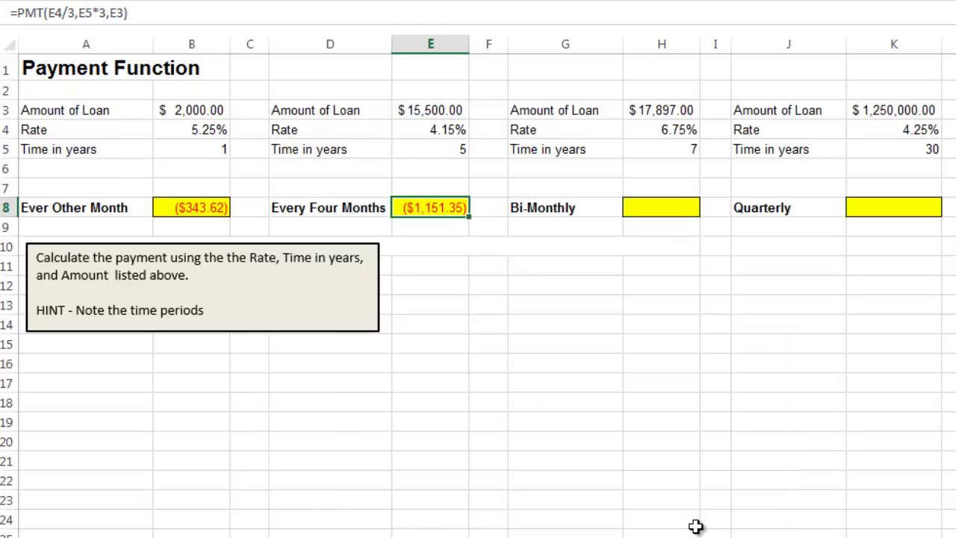
# Insert the PMT function into H8 from the Financial functions list.
pyautogui.click(660, 218)
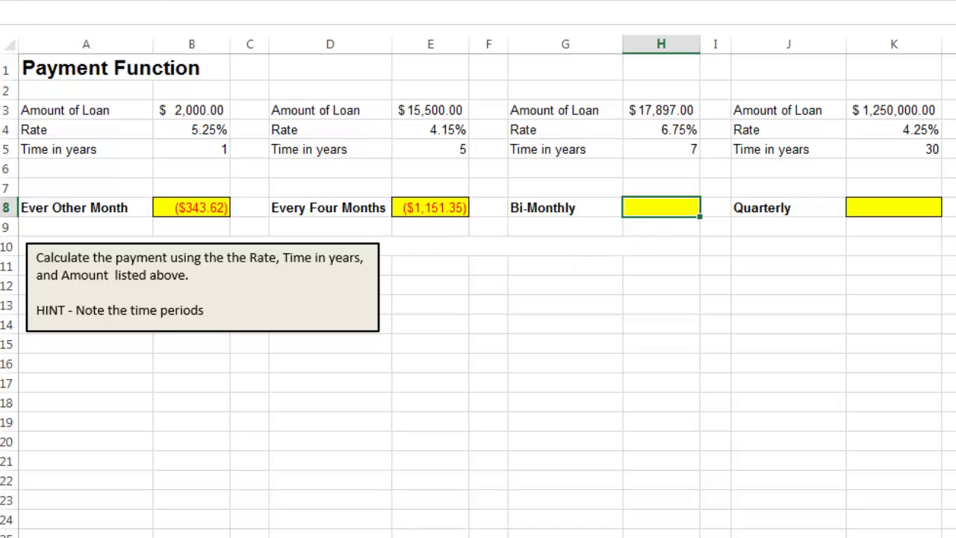
pyautogui.click(45, 4)
pyautogui.moveTo(71, 62); pyautogui.dragTo(80, 358)
pyautogui.click(30, 30)
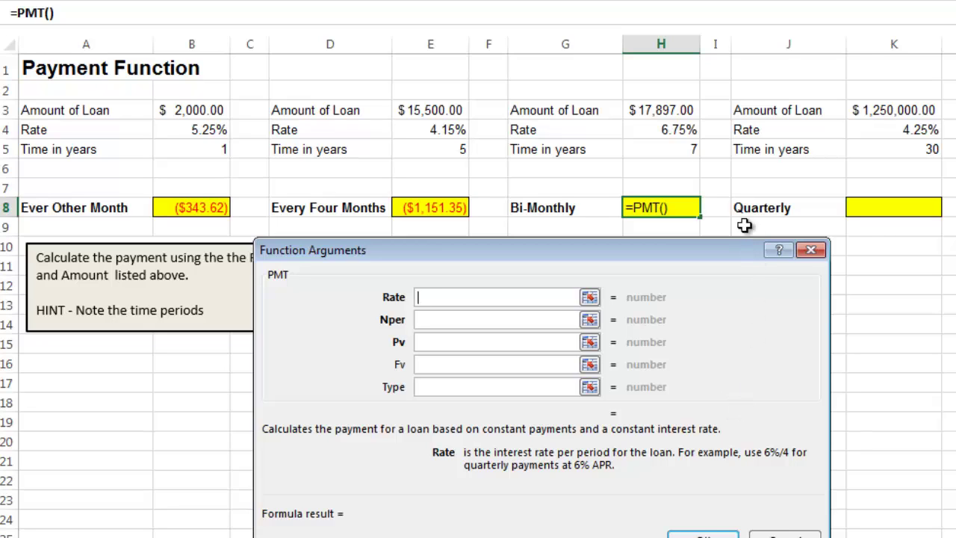
# Set the PMT arguments to Rate H4/24, Nper H5*24 and Pv H3.
pyautogui.click(666, 130)
pyautogui.write('/24')
pyautogui.press('Tab')
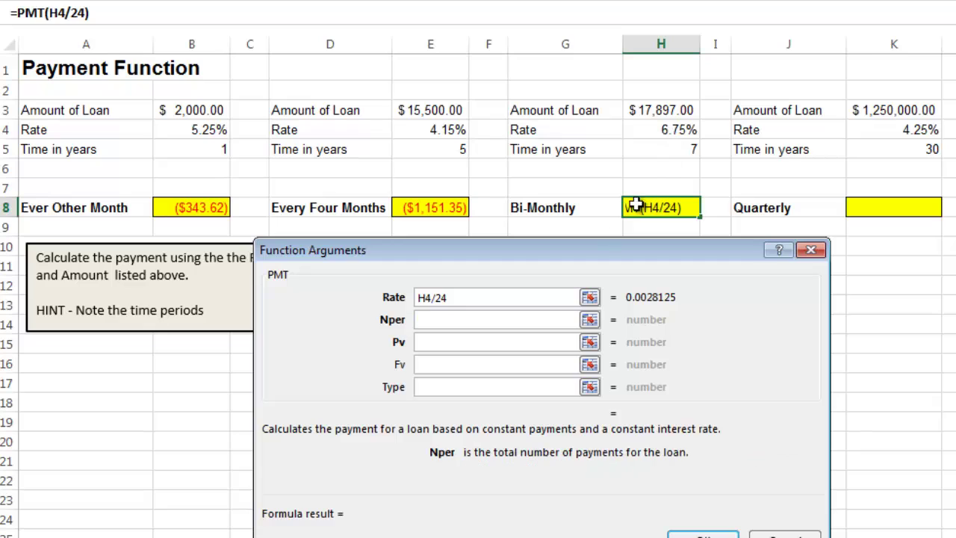
pyautogui.click(676, 151)
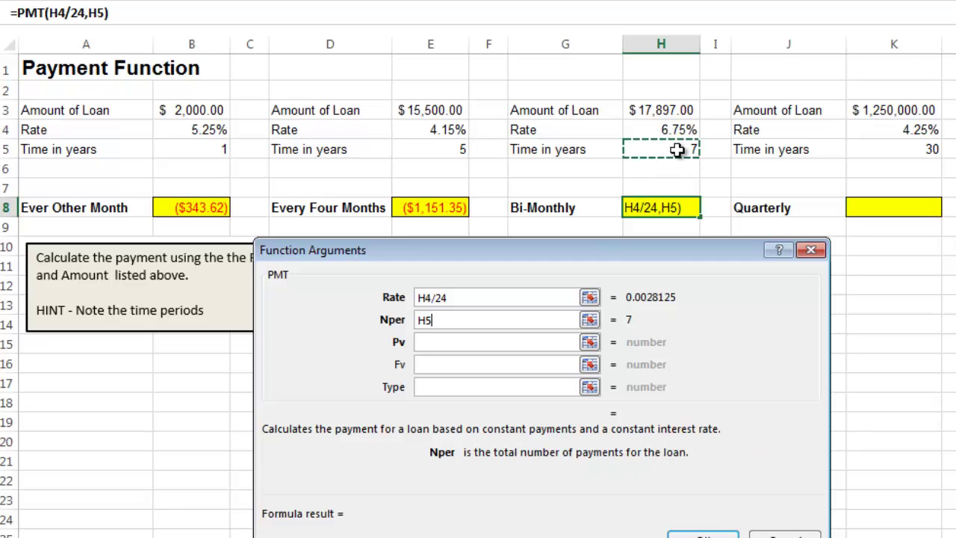
pyautogui.write('*24')
pyautogui.press('Tab')
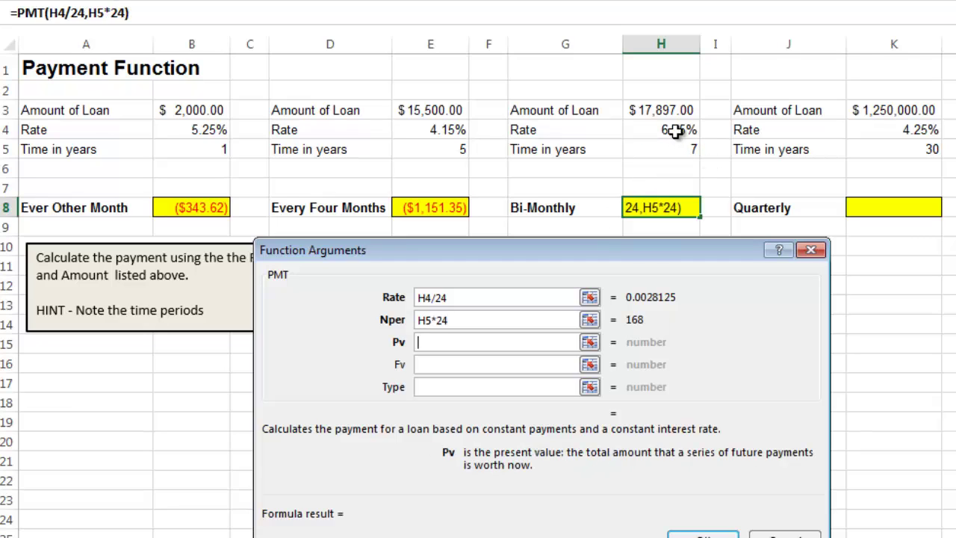
pyautogui.click(667, 110)
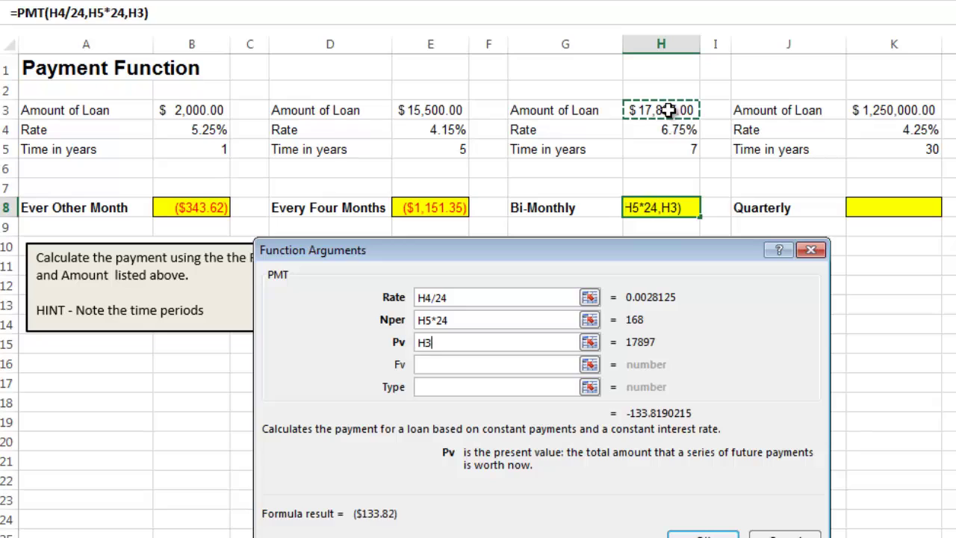
pyautogui.click(702, 534)
pyautogui.click(872, 211)
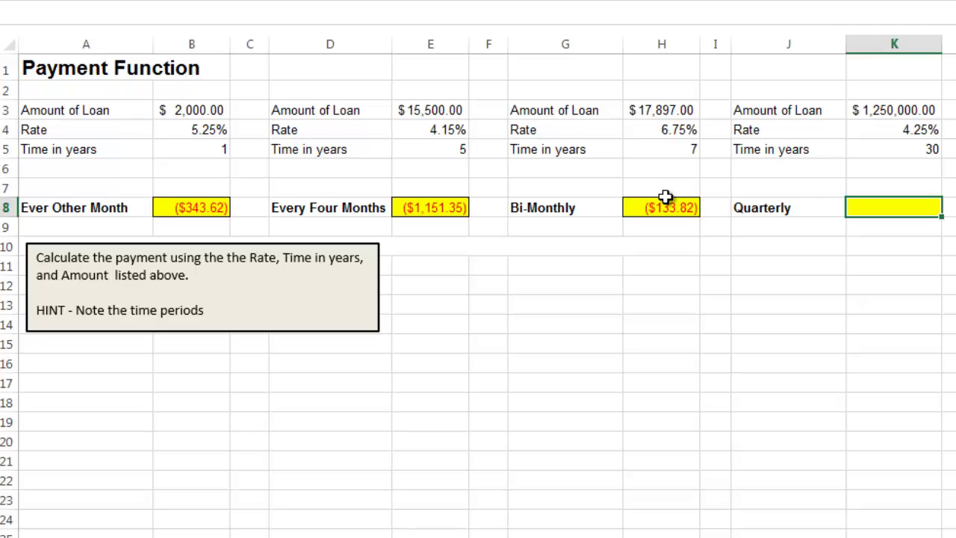
# Type =PMT(K4/4, K5*4, K3) in K8, giving a quarterly payment of ($18,479.98).
pyautogui.write('=pmt(')
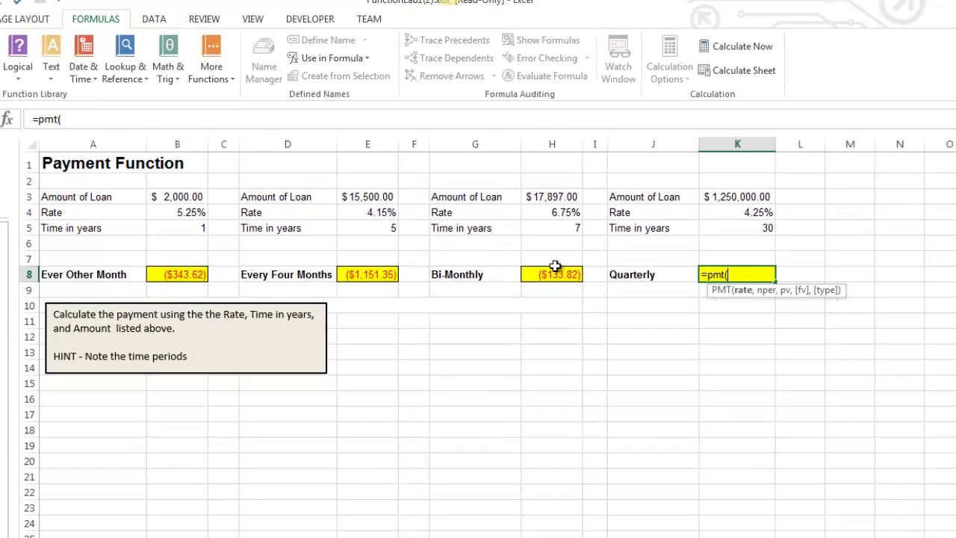
pyautogui.click(716, 213)
pyautogui.write('/')
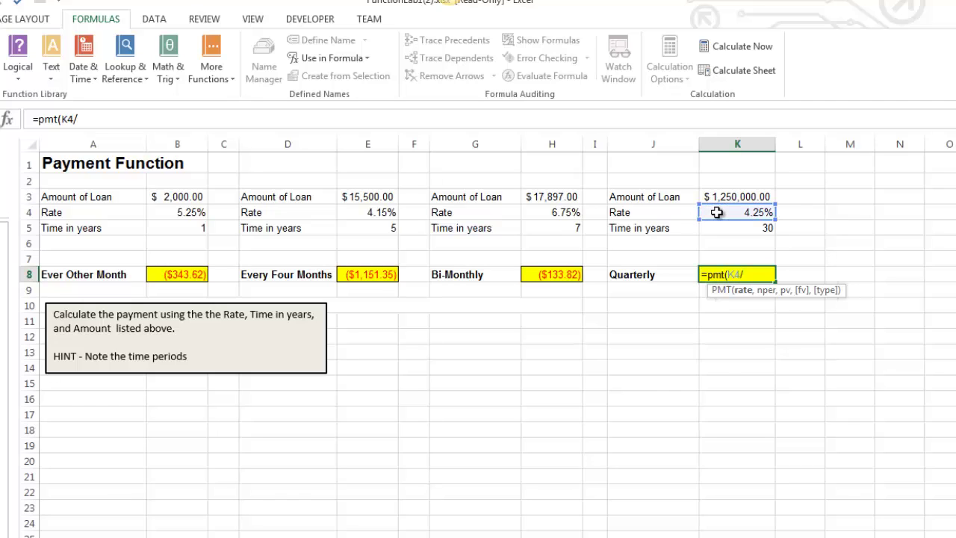
pyautogui.write('4,')
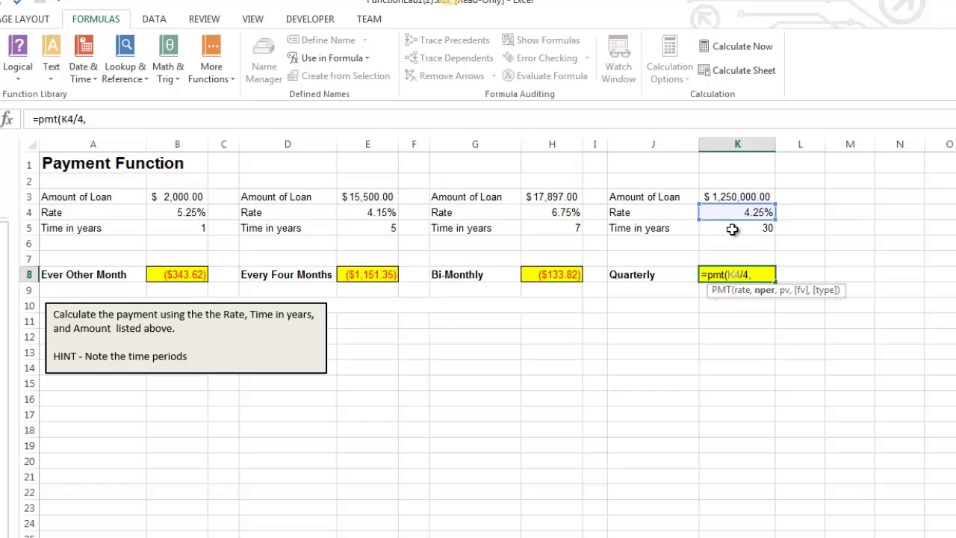
pyautogui.click(738, 228)
pyautogui.write('*4')
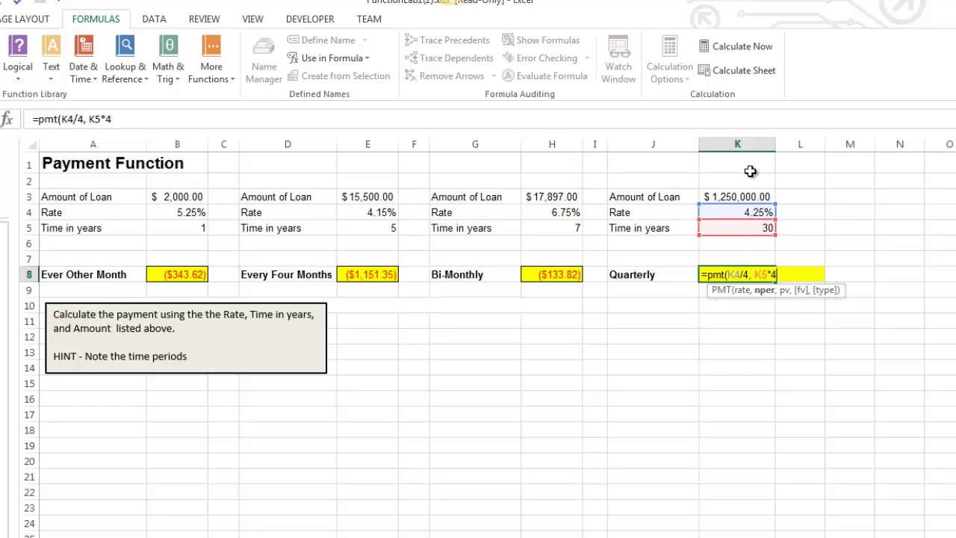
pyautogui.write(',')
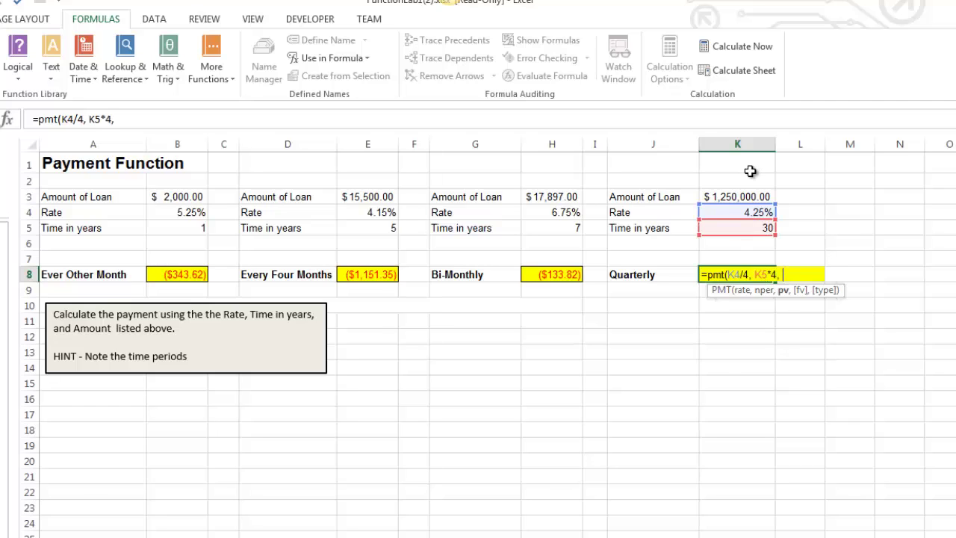
pyautogui.click(718, 196)
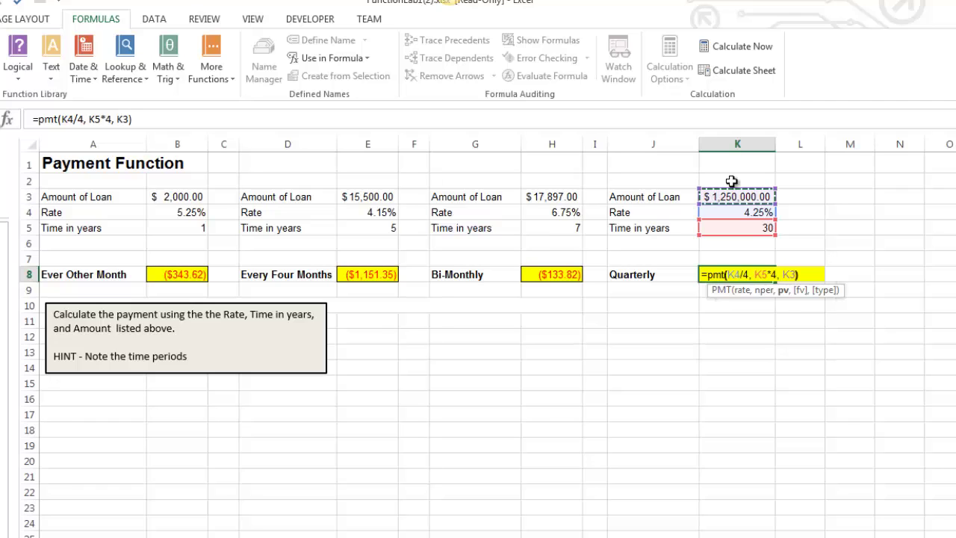
pyautogui.write(')')
pyautogui.press('Return')
pyautogui.click(760, 275)
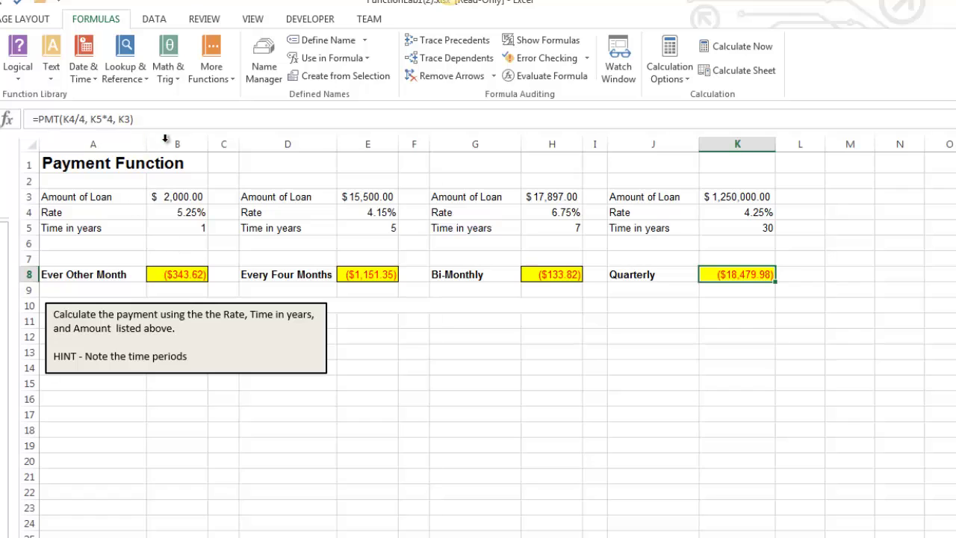
pyautogui.tripleClick(158, 119)
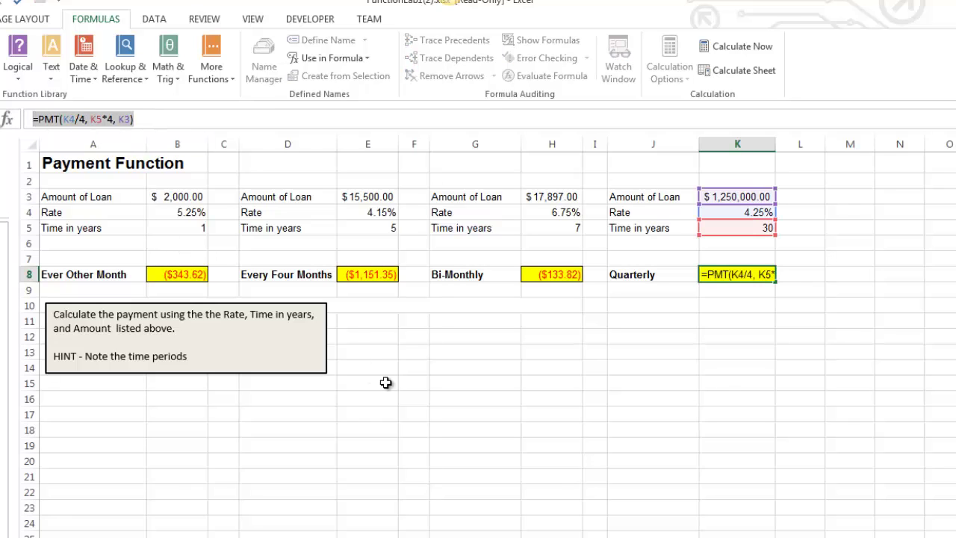
pyautogui.doubleClick(65, 117)
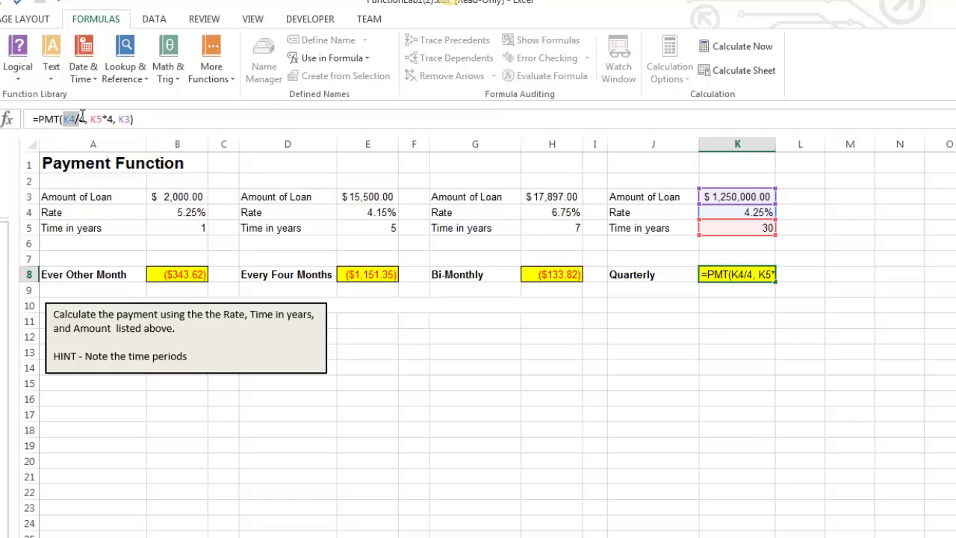
pyautogui.moveTo(90, 119); pyautogui.dragTo(132, 120)
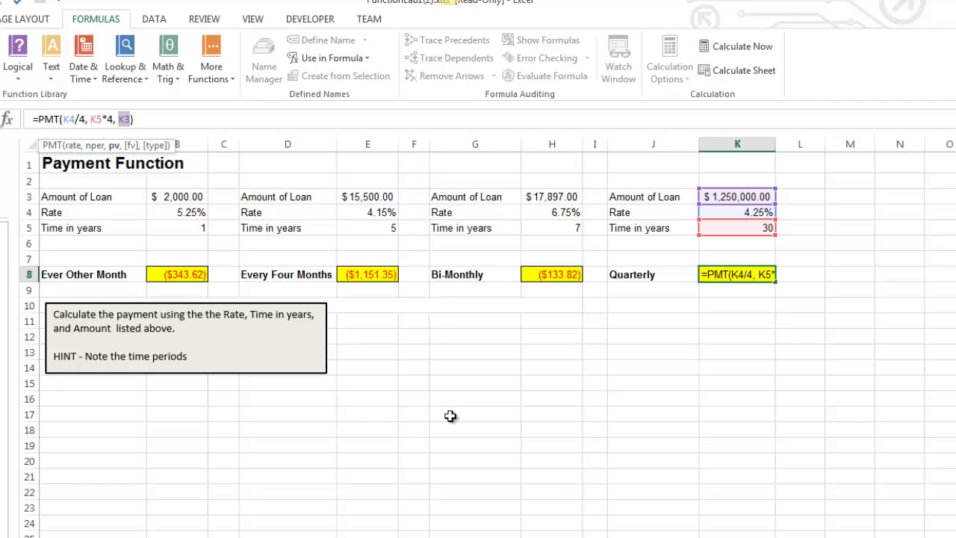
pyautogui.hotkey('ctrl', 'Return')
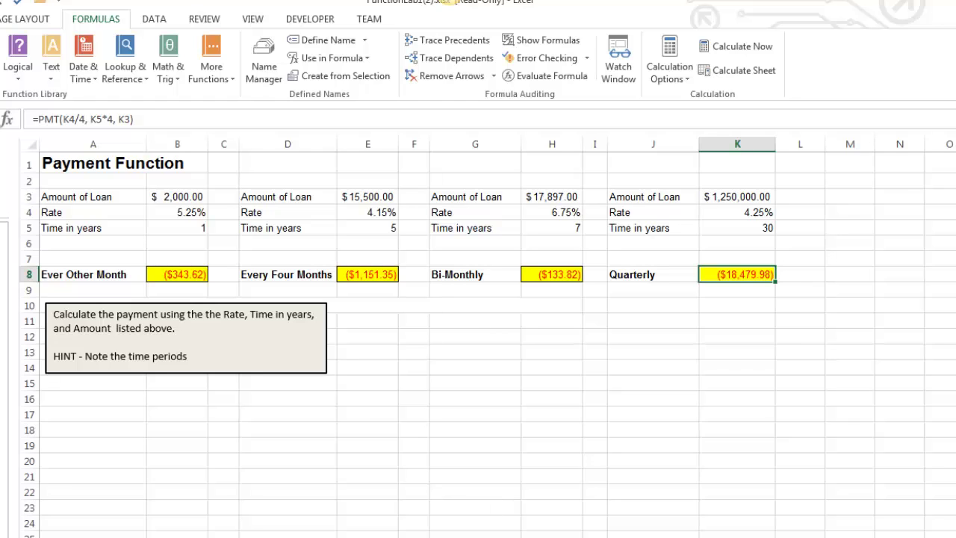
pyautogui.hotkey('ctrl', 'pagedown')
pyautogui.hotkey('ctrl', 'pagedown')
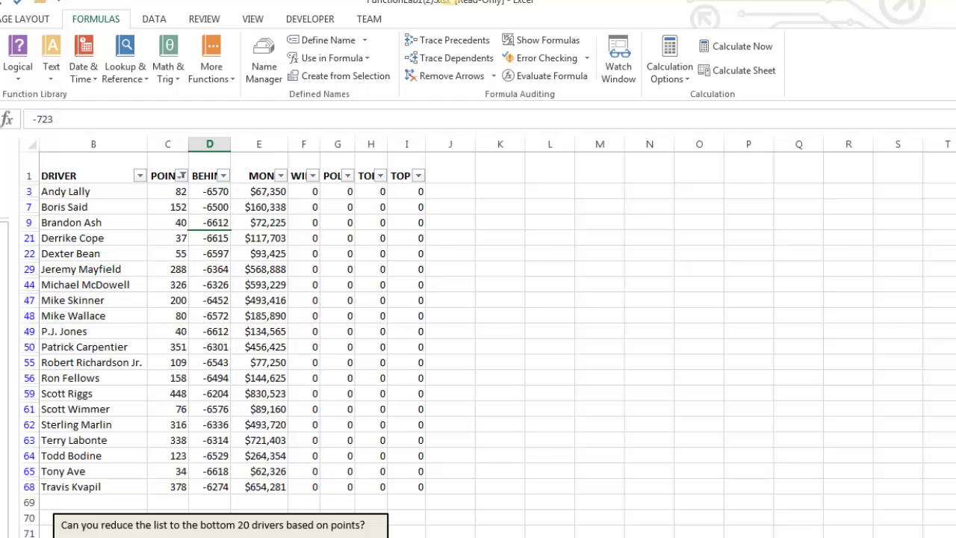
# Clear the POINTS filter so all drivers are shown.
pyautogui.click(269, 357)
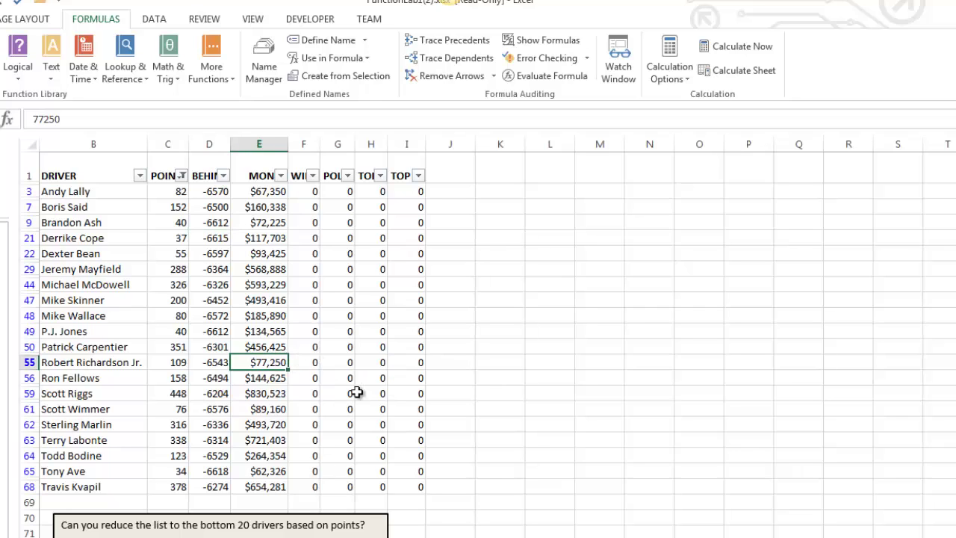
pyautogui.click(181, 175)
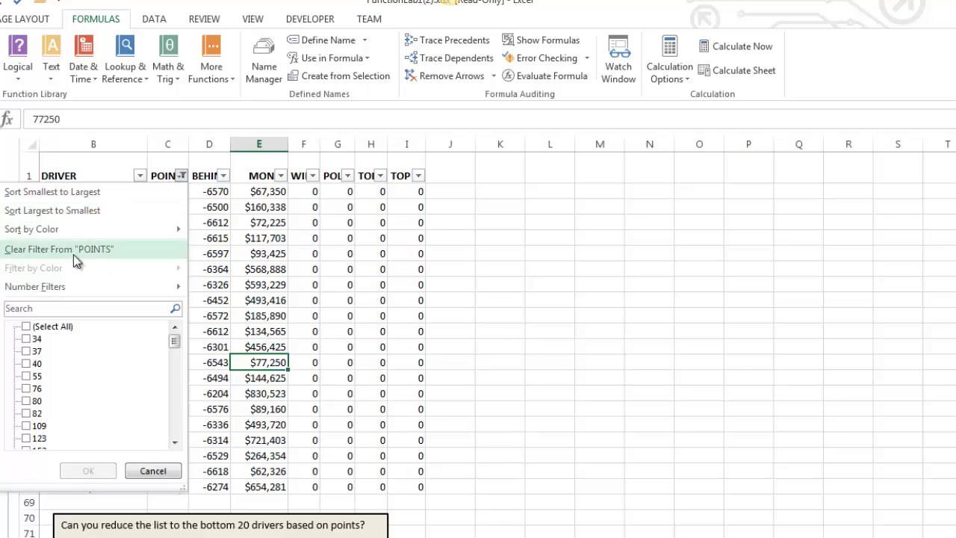
pyautogui.click(85, 250)
# Convert the driver list A1:I68 into a table with headers.
pyautogui.click(284, 310)
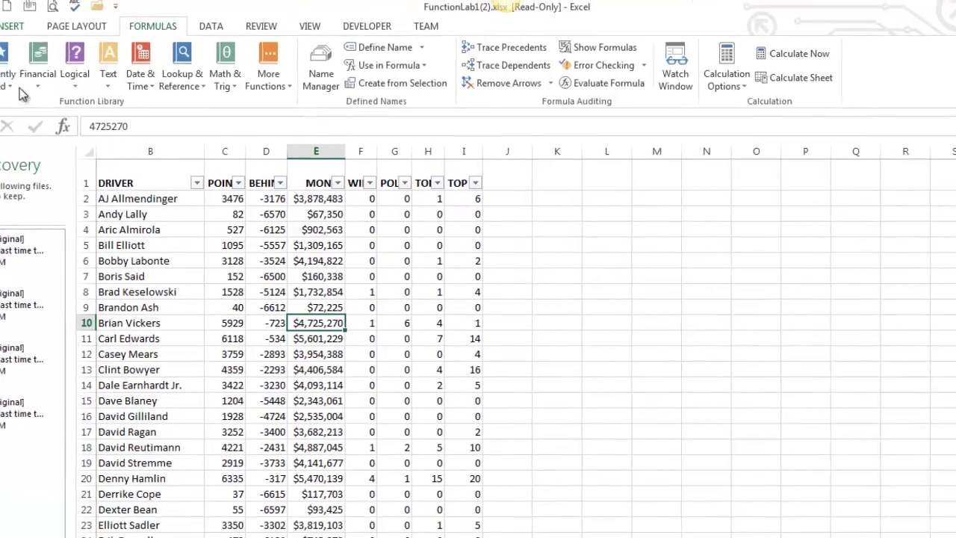
pyautogui.click(0, 19)
pyautogui.click(99, 93)
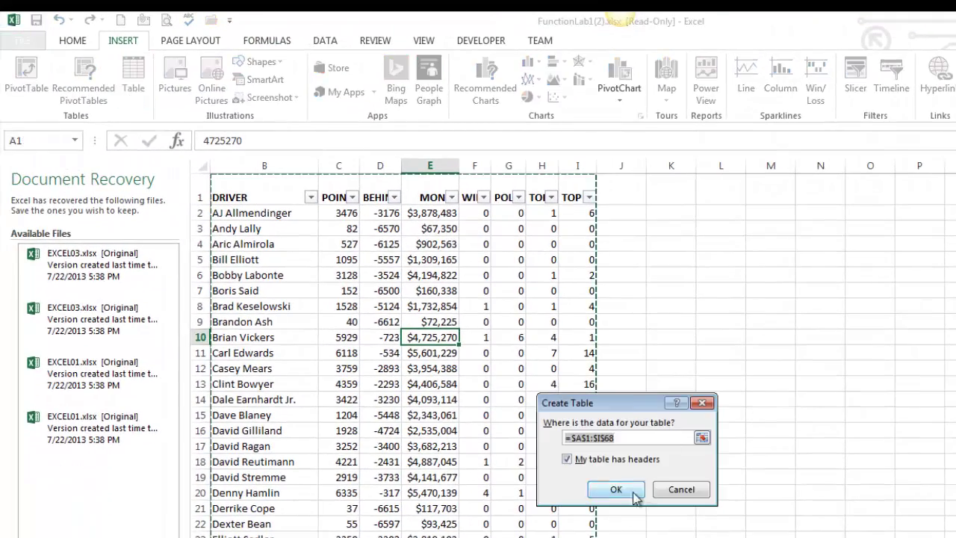
pyautogui.click(587, 487)
pyautogui.click(376, 395)
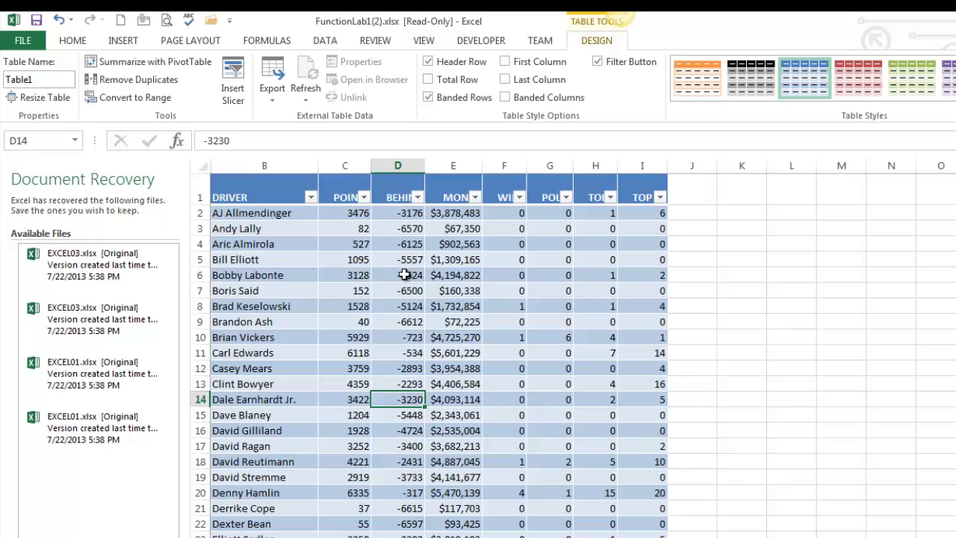
pyautogui.click(364, 197)
pyautogui.click(473, 290)
# Switch between the sheet tabs to reach the Basic Formulas sheet with the summary rows.
pyautogui.hotkey('ctrl', 'pagedown')
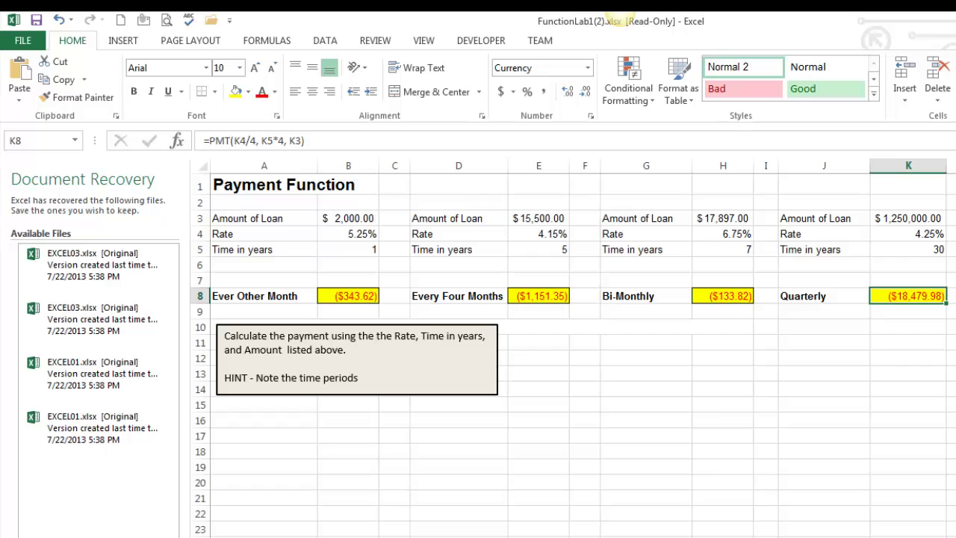
pyautogui.hotkey('ctrl', 'pagedown')
pyautogui.hotkey('ctrl', 'pagedown')
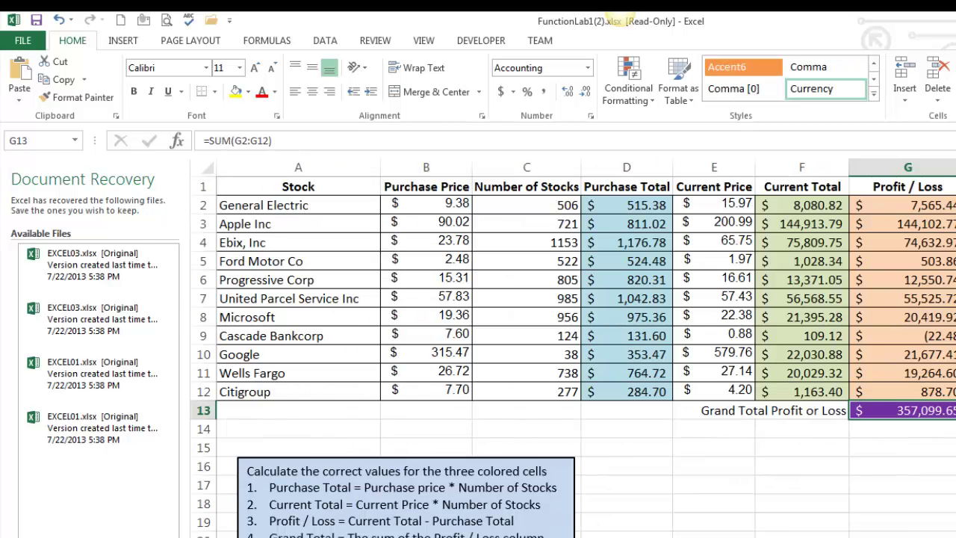
pyautogui.hotkey('ctrl', 'pageup')
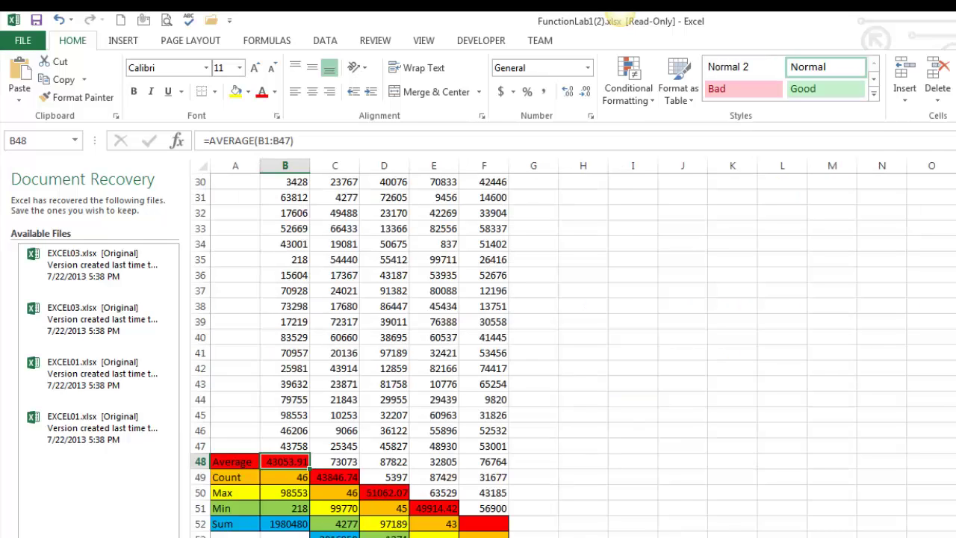